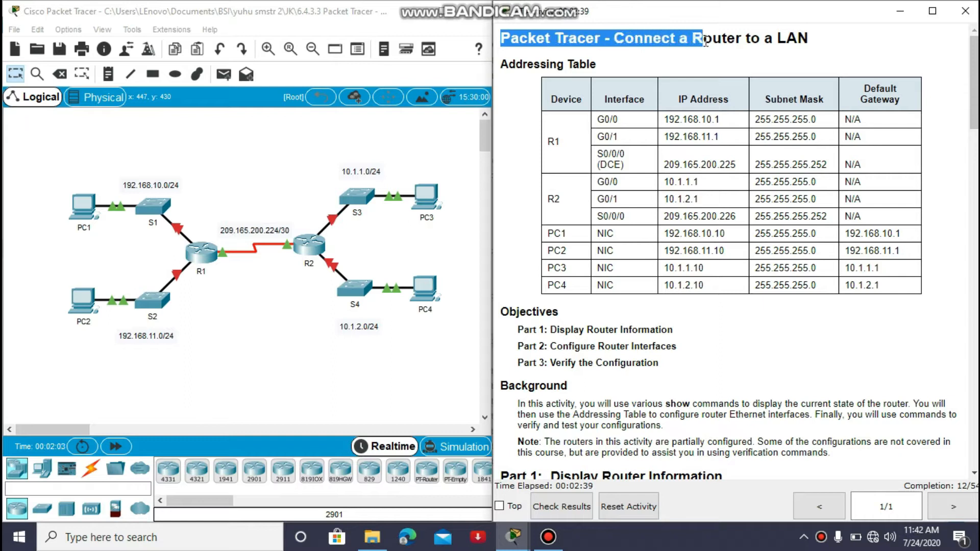
# - Review the lab instructions from the title and addressing table through the Part 1 heading, Display Router Information
pyautogui.click(810, 43)
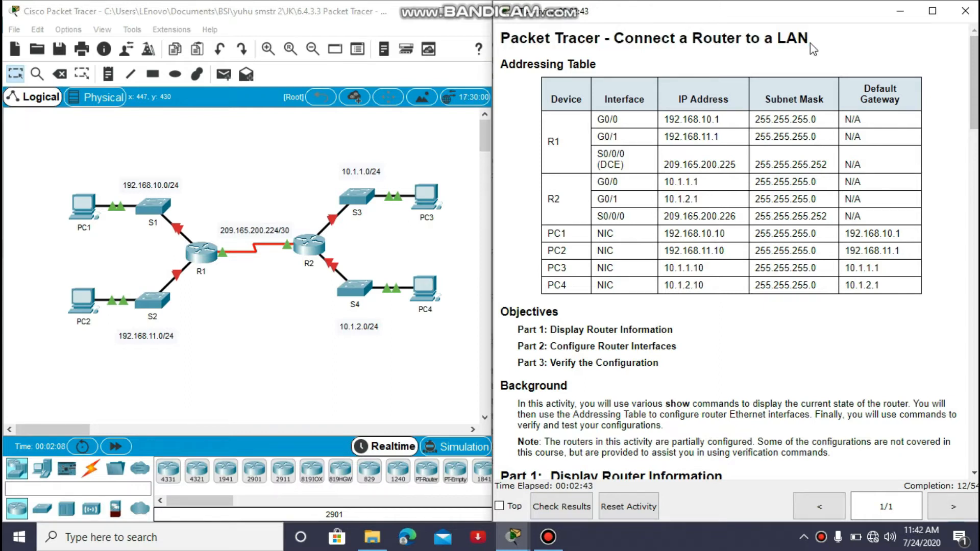
pyautogui.moveTo(976, 68); pyautogui.dragTo(976, 112)
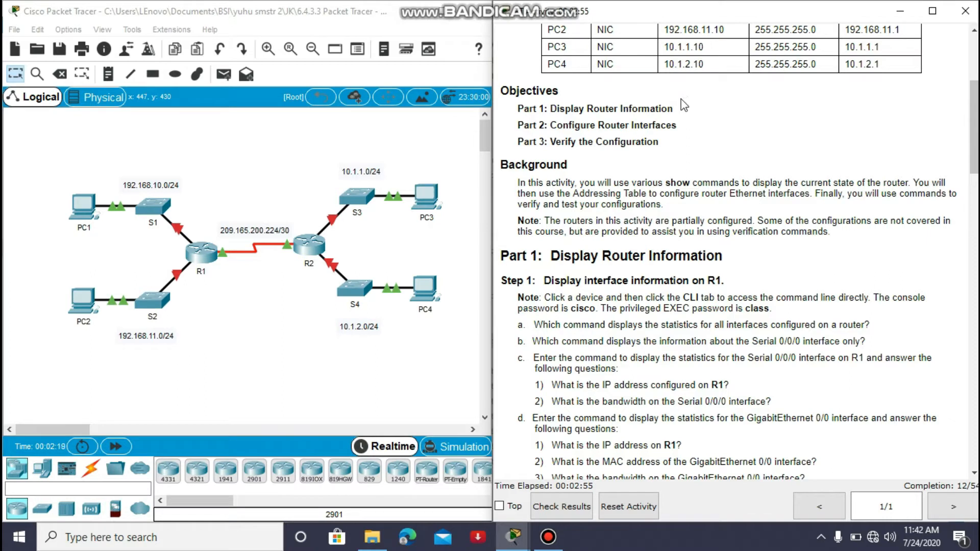
pyautogui.moveTo(502, 165); pyautogui.dragTo(577, 171)
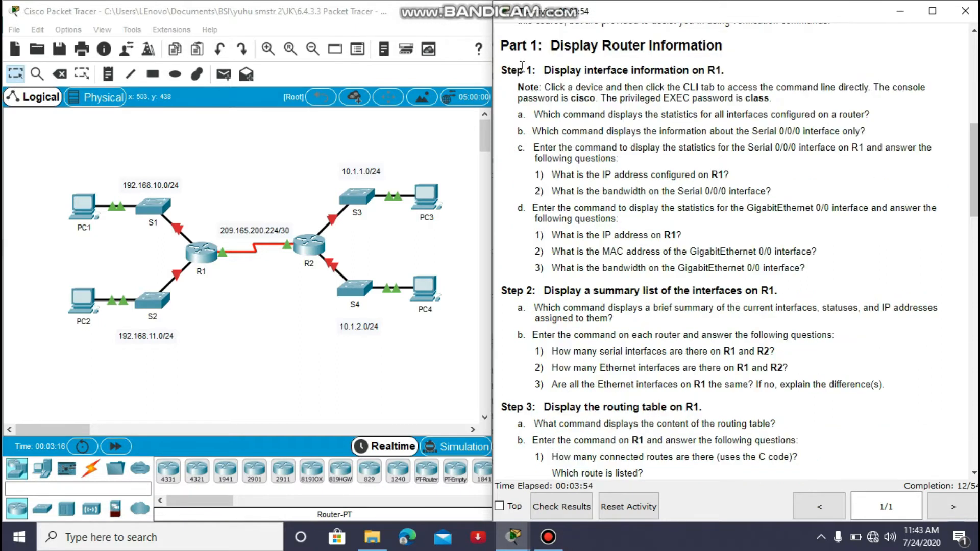
pyautogui.moveTo(500, 47); pyautogui.dragTo(728, 50)
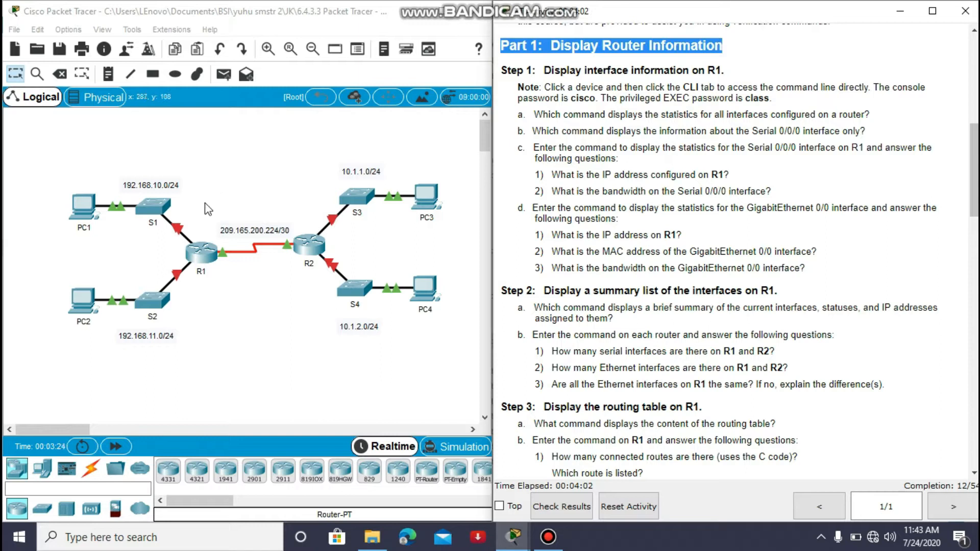
# - Open router R1's command line interface and log in with the console password
pyautogui.click(205, 252)
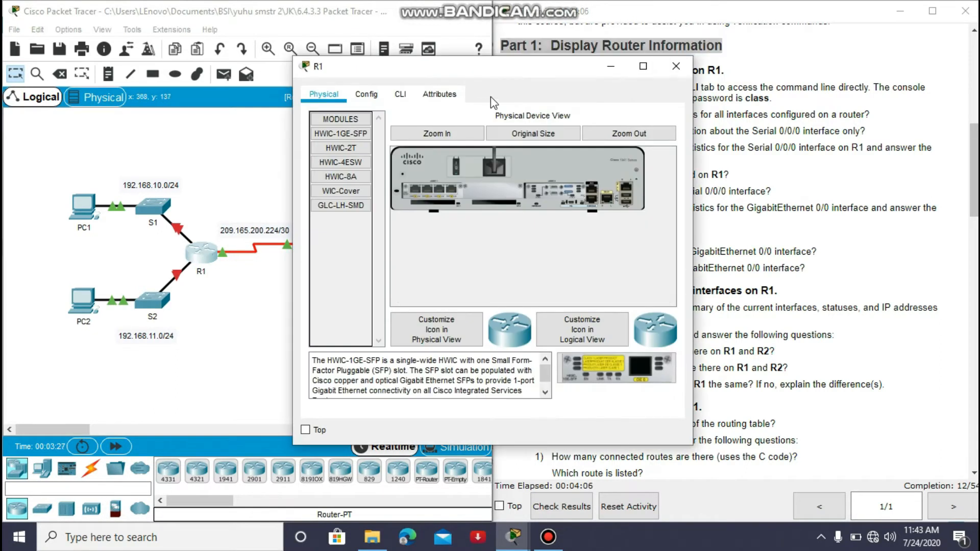
pyautogui.moveTo(505, 78); pyautogui.dragTo(245, 82)
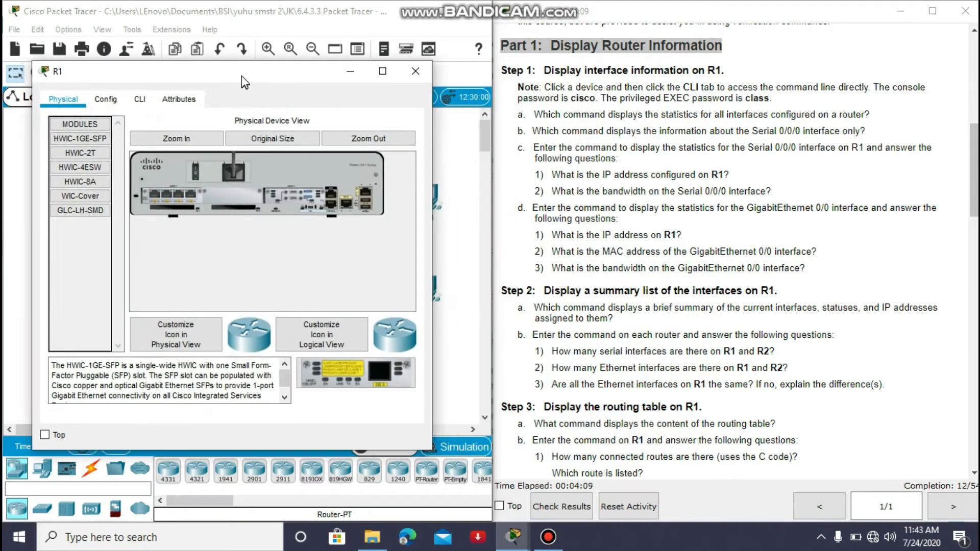
pyautogui.click(139, 101)
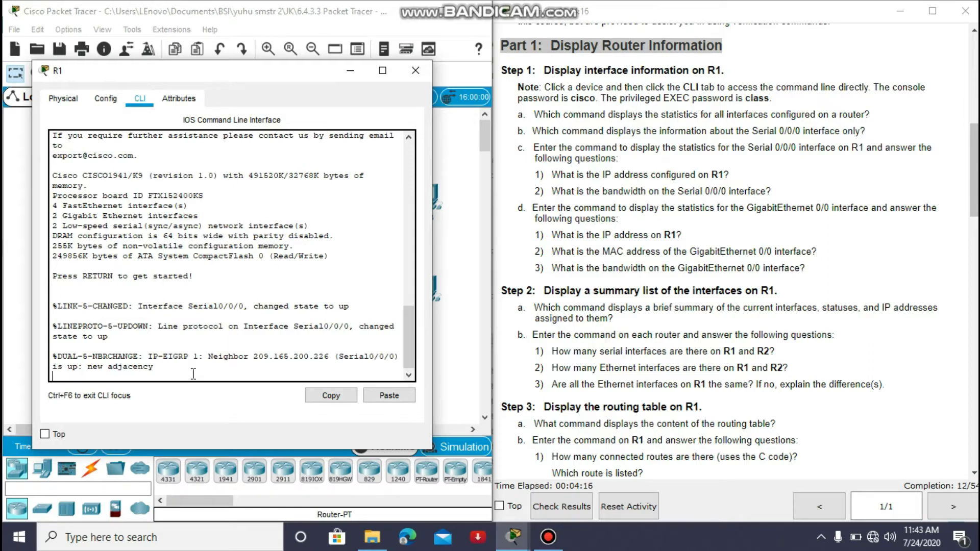
pyautogui.press('Return')
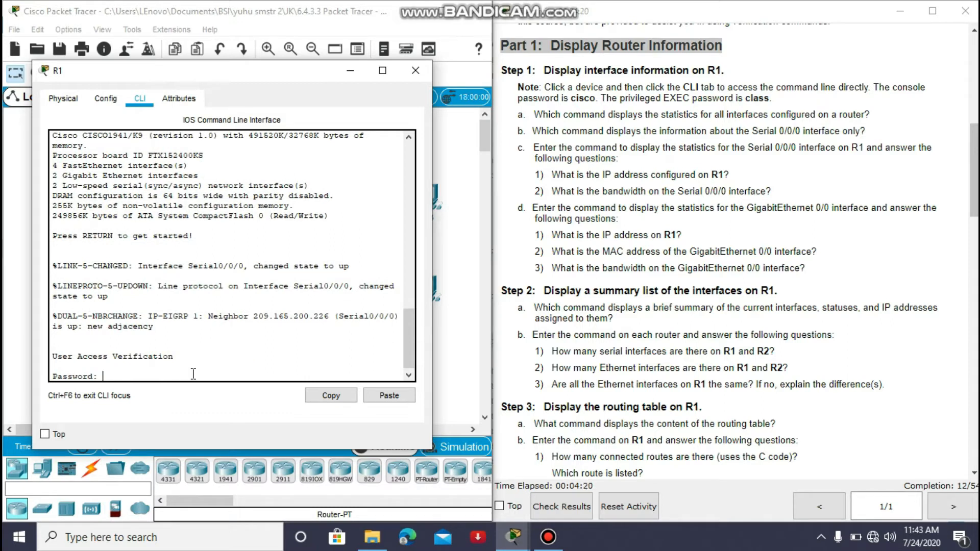
pyautogui.press('Return')
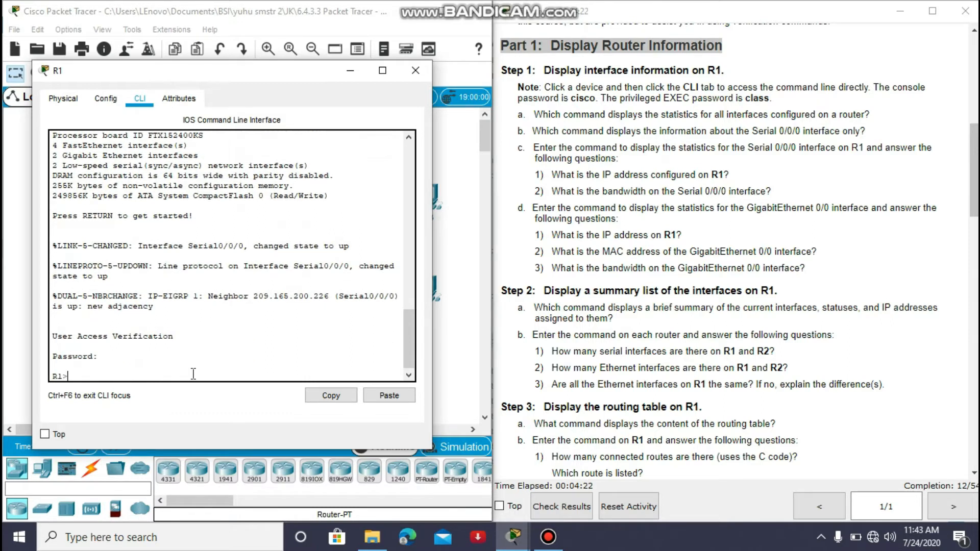
# - Enter privileged EXEC mode on R1 with enable and its password, and check the password note in the instructions
pyautogui.write('enable')
pyautogui.press('Return')
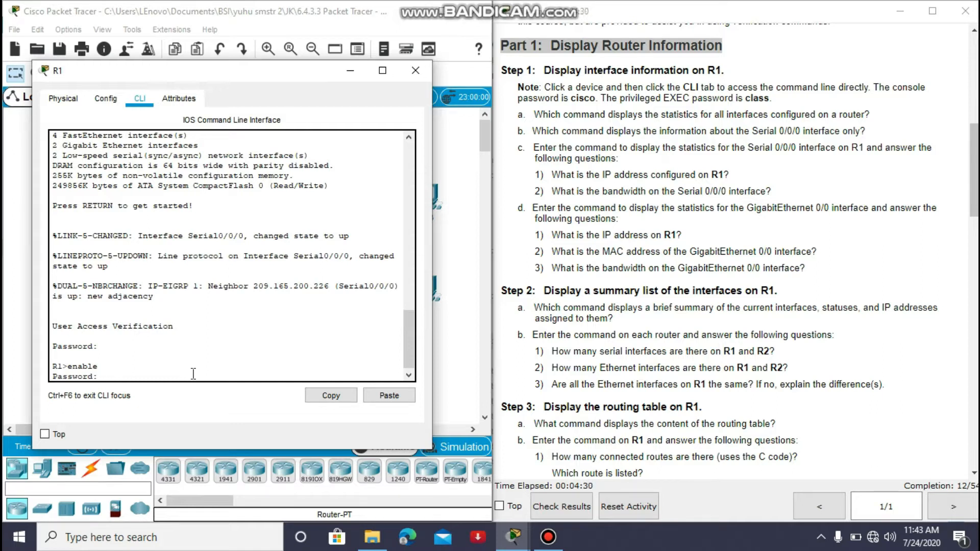
pyautogui.press('Return')
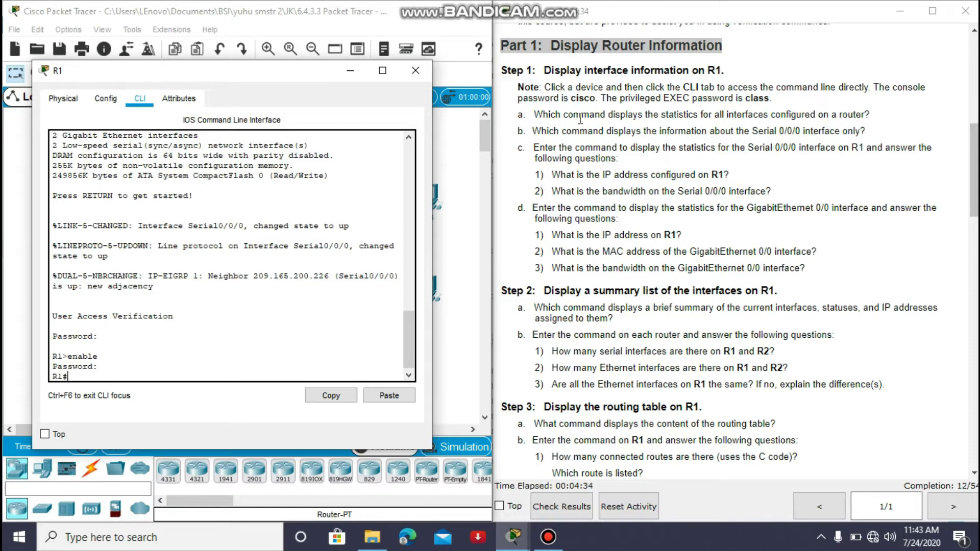
pyautogui.click(520, 107)
pyautogui.moveTo(518, 101); pyautogui.dragTo(773, 98)
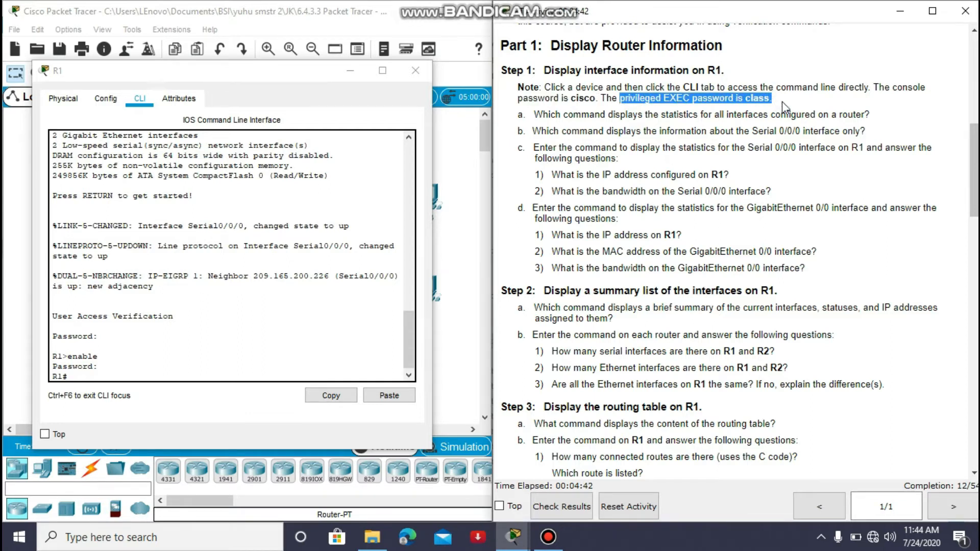
pyautogui.click(794, 111)
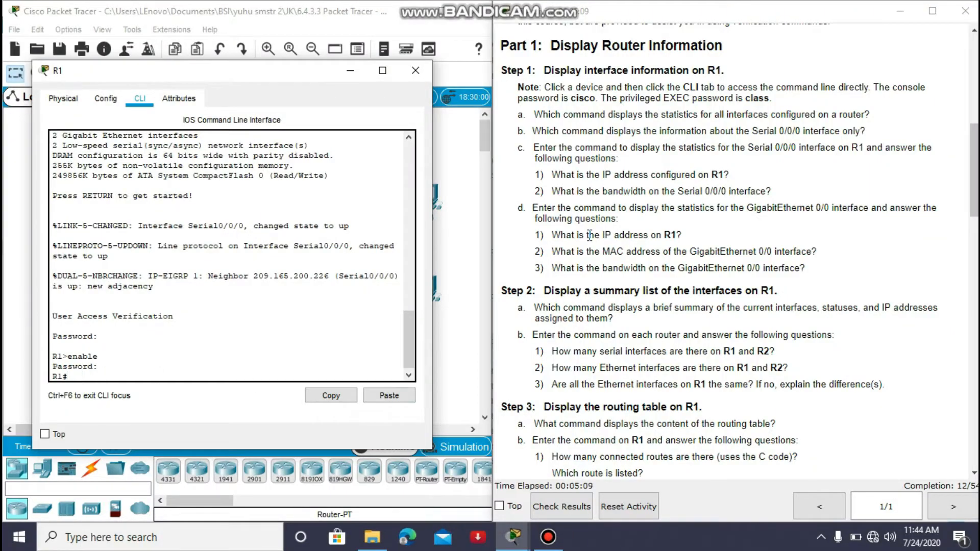
# - Highlight question a about interface statistics in the instructions and run show interface serial 0/0/0 on R1
pyautogui.click(531, 115)
pyautogui.moveTo(552, 119); pyautogui.dragTo(849, 120)
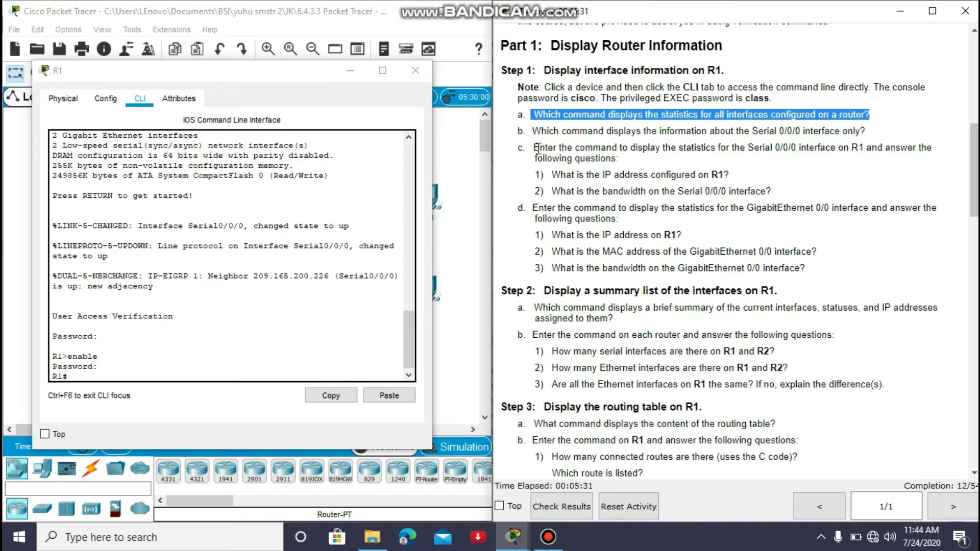
pyautogui.click(138, 377)
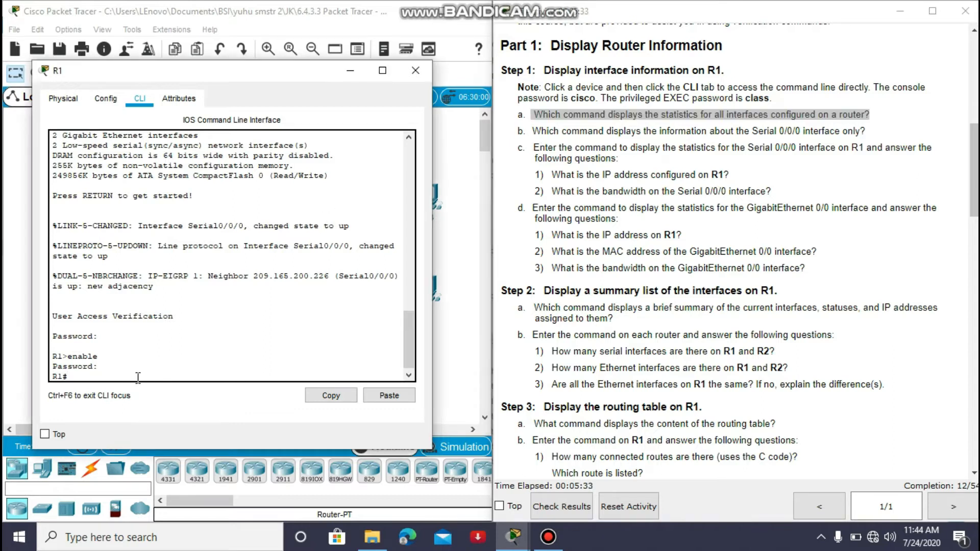
pyautogui.write('show interface serial 0/0')
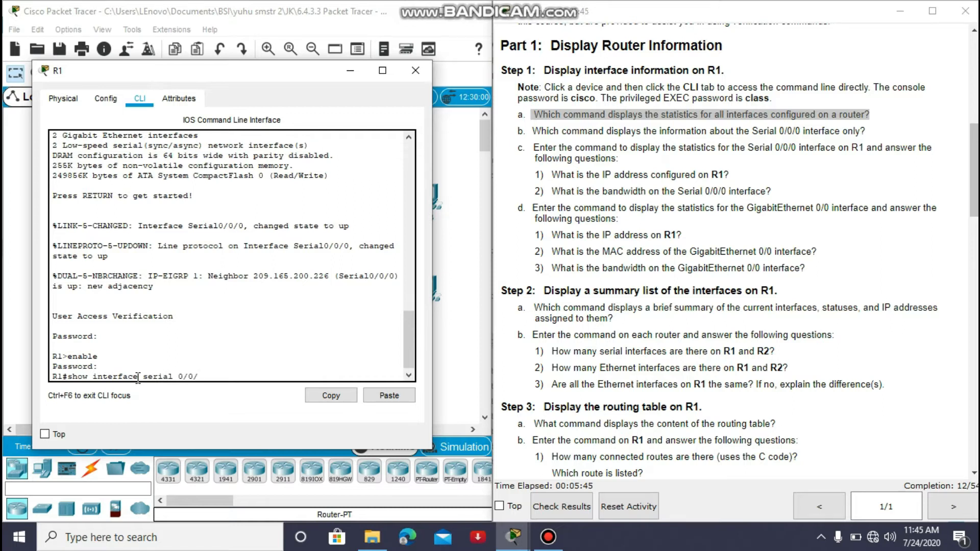
pyautogui.write('/0')
pyautogui.press('Return')
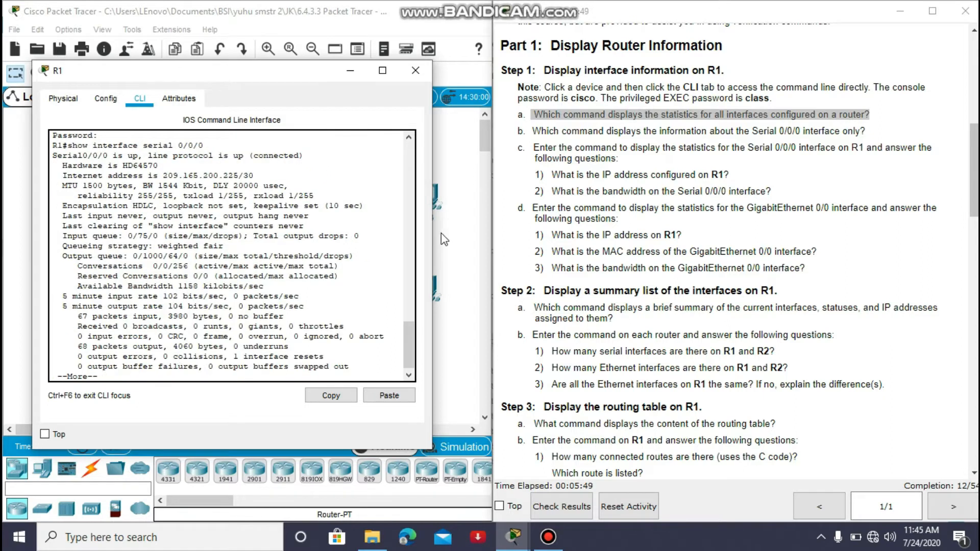
# - Locate the IP address and bandwidth in the Serial 0/0/0 output, highlighting each with its matching lab question
pyautogui.click(555, 175)
pyautogui.moveTo(553, 175); pyautogui.dragTo(732, 176)
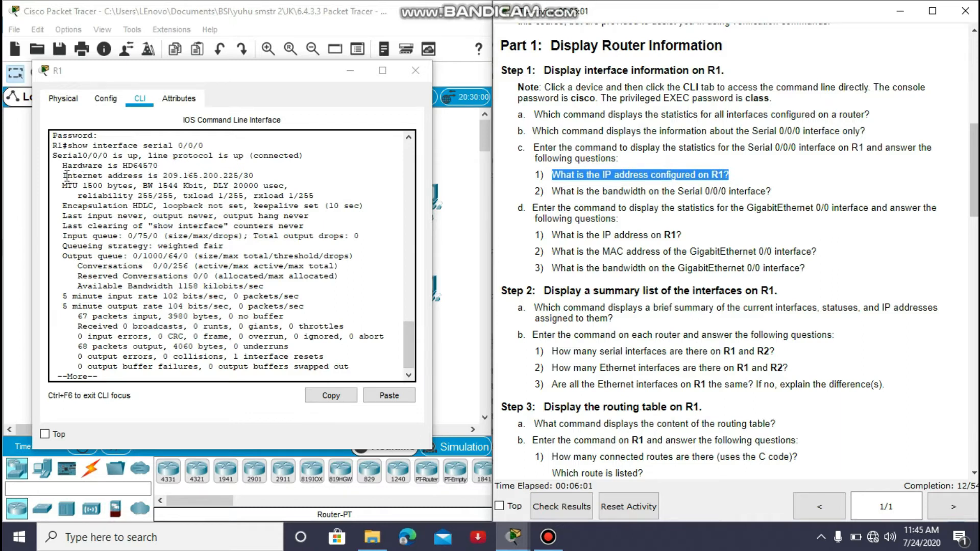
pyautogui.moveTo(62, 176); pyautogui.dragTo(262, 177)
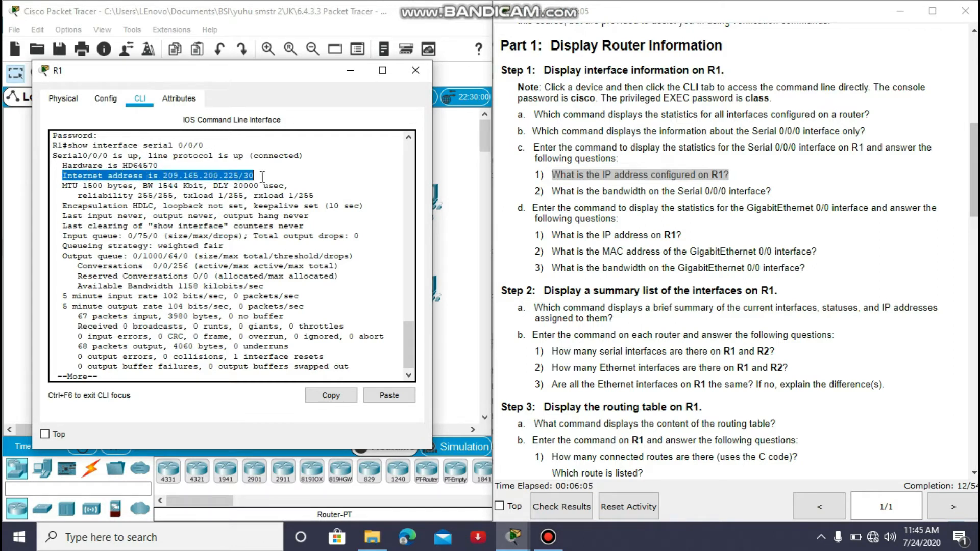
pyautogui.moveTo(553, 192); pyautogui.dragTo(787, 192)
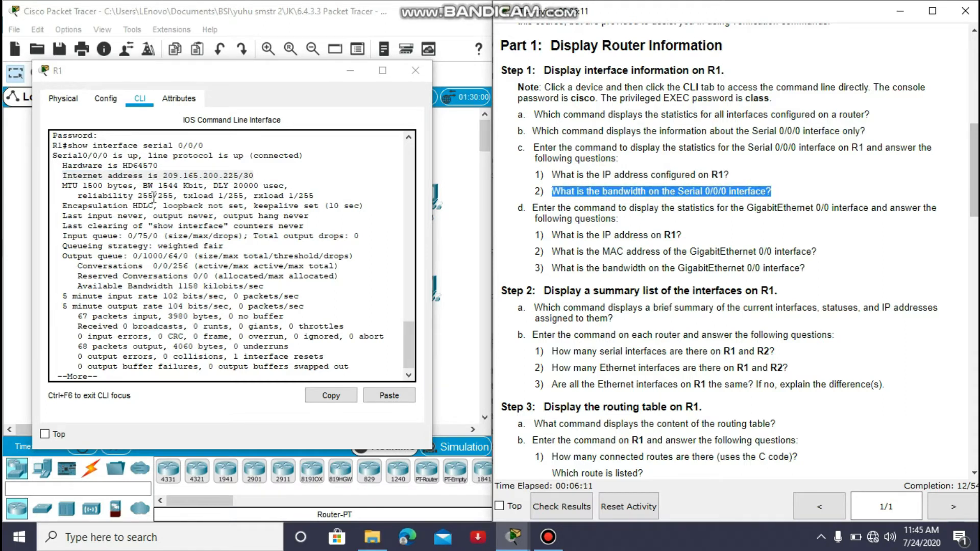
pyautogui.moveTo(144, 186); pyautogui.dragTo(204, 186)
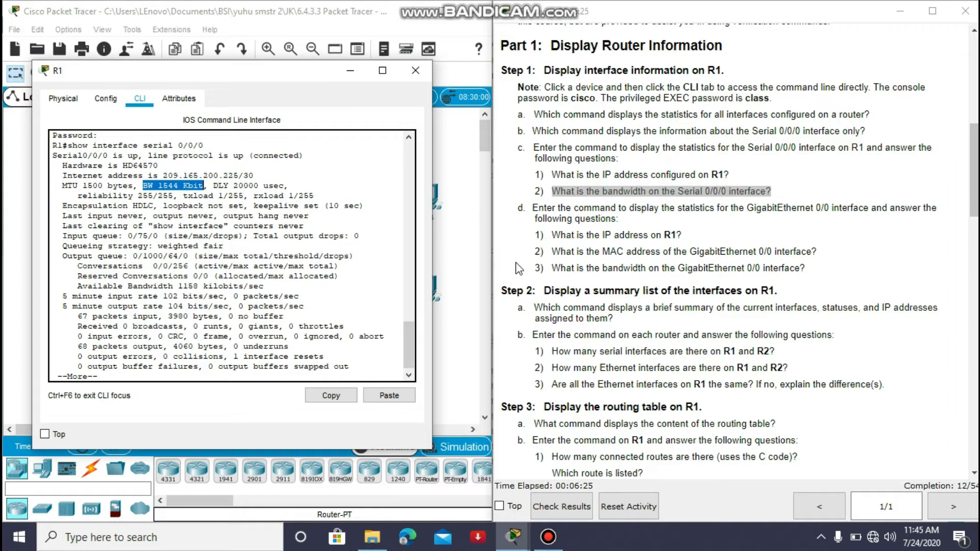
# - Page through the rest of the Serial 0/0/0 statistics to return to the R1 prompt
pyautogui.click(254, 376)
pyautogui.press('Return')
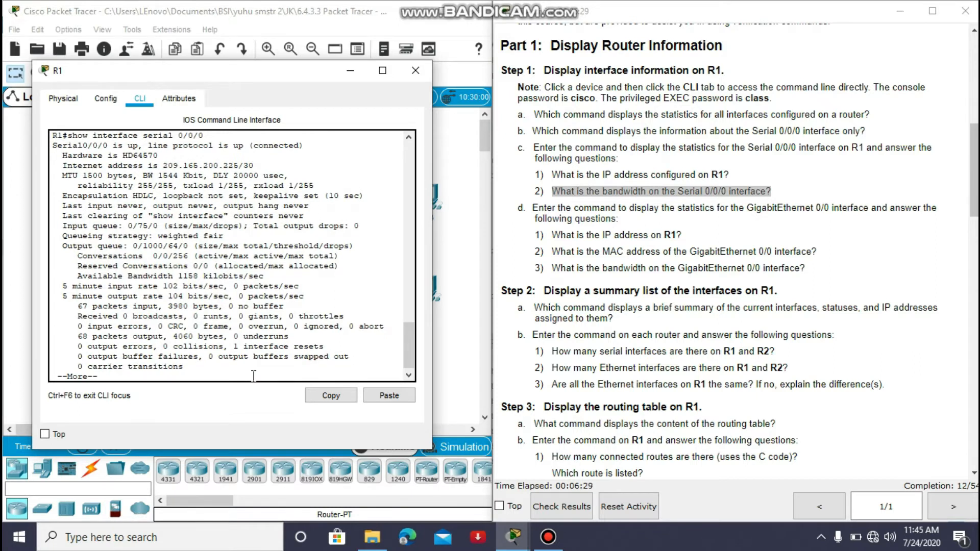
pyautogui.press('Return')
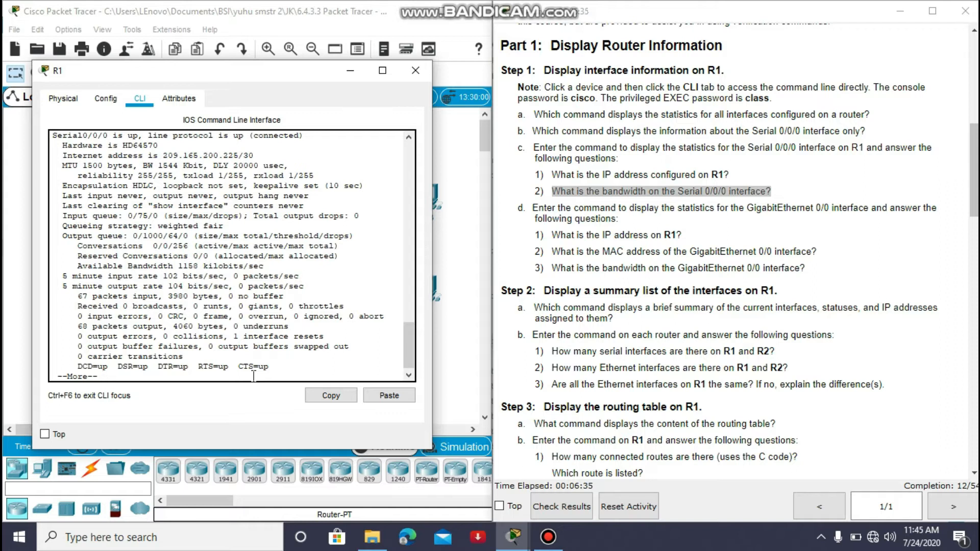
pyautogui.press('Return')
pyautogui.press('Return')
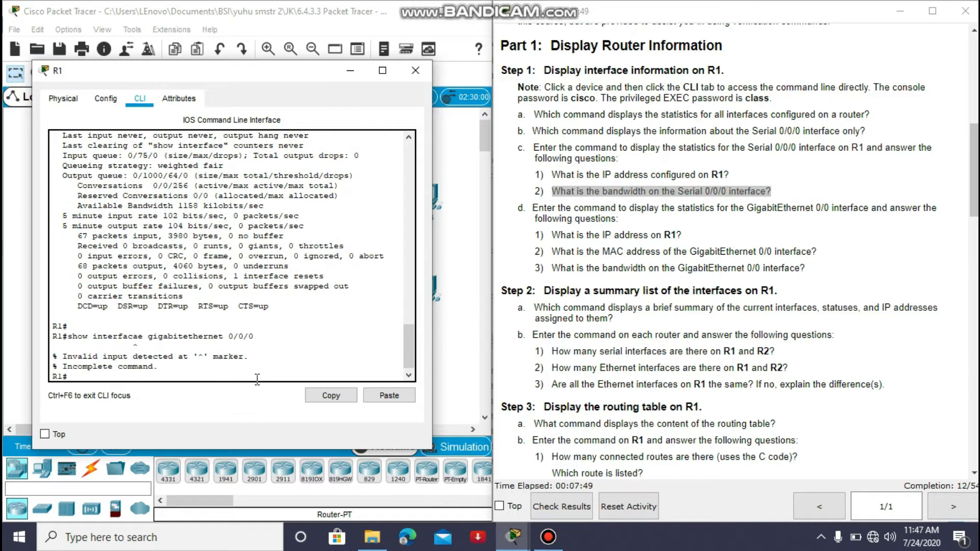
# - Run show interface gigabitethernet 0/0 on R1 to display that interface's statistics
pyautogui.press('Return')
pyautogui.press('Return')
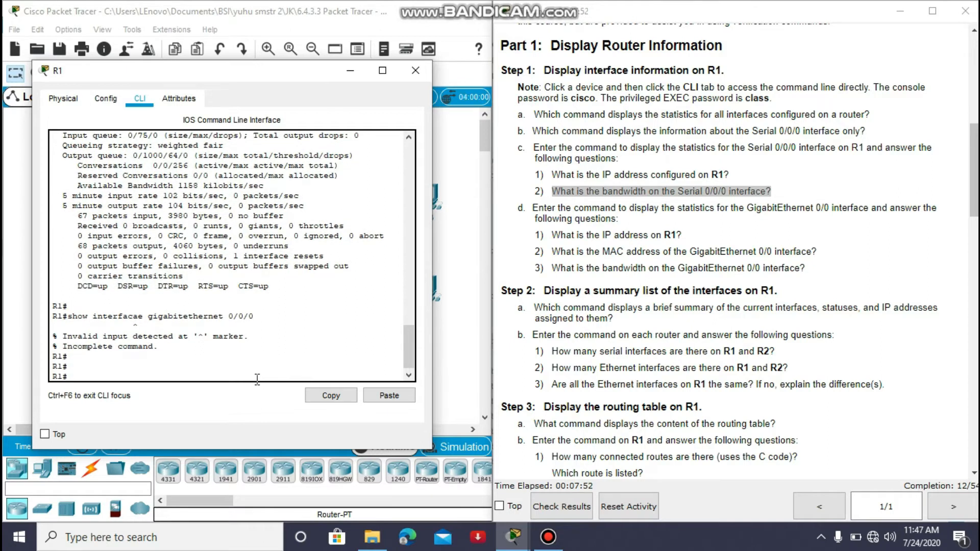
pyautogui.write('show interface gigabitether')
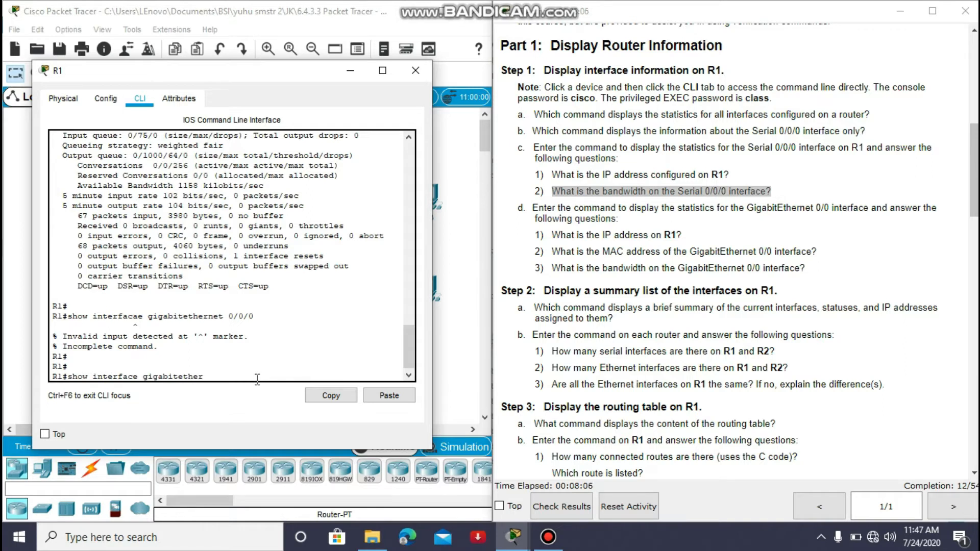
pyautogui.write('net')
pyautogui.write('0/0')
pyautogui.press('Return')
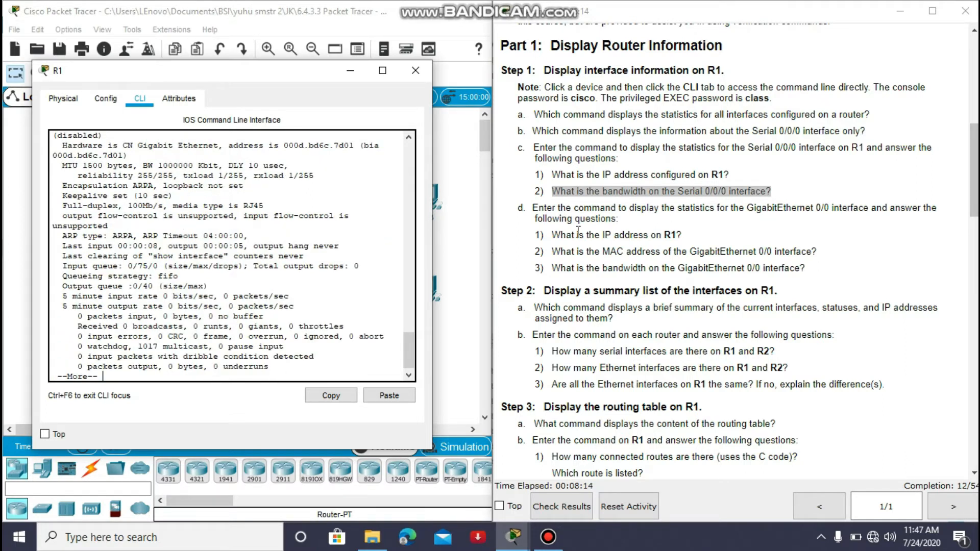
# - Examine the GigabitEthernet 0/0 output for the IP address, MAC address and bandwidth, highlighting the MAC address and bandwidth values
pyautogui.moveTo(551, 238); pyautogui.dragTo(695, 241)
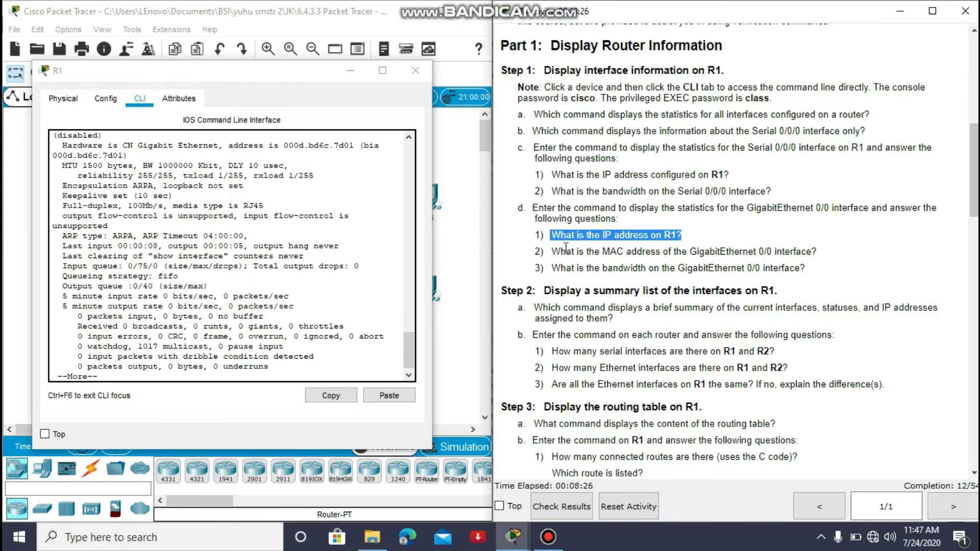
pyautogui.moveTo(553, 253); pyautogui.dragTo(822, 261)
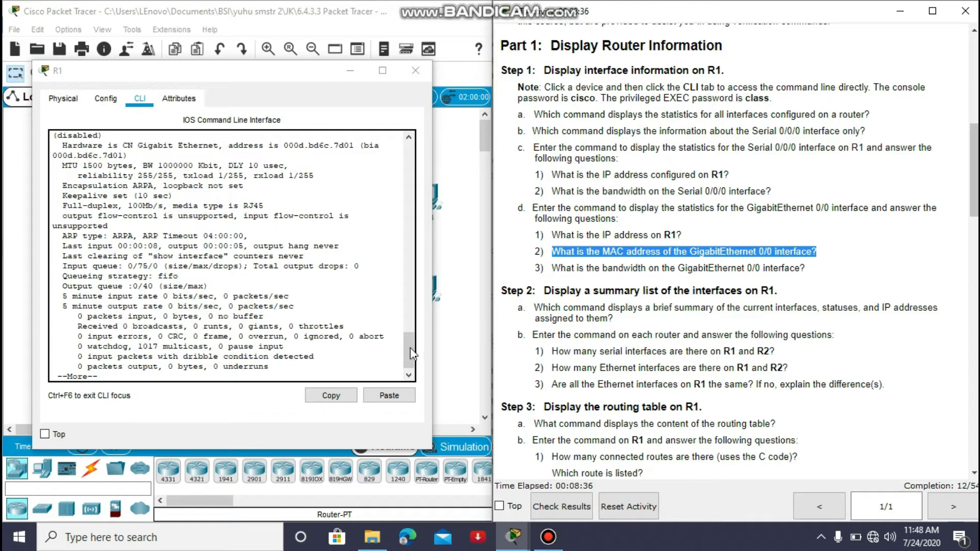
pyautogui.moveTo(413, 357); pyautogui.dragTo(414, 352)
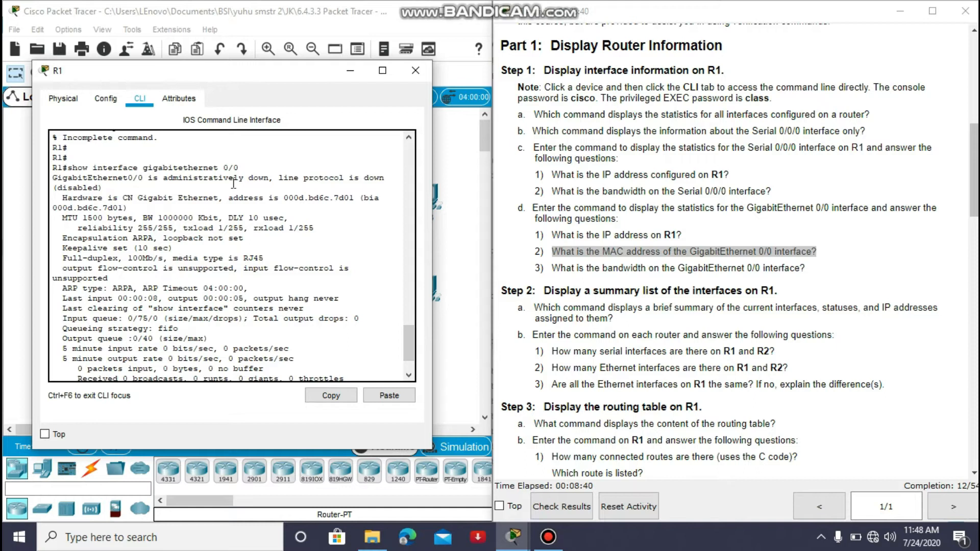
pyautogui.moveTo(228, 195); pyautogui.dragTo(354, 207)
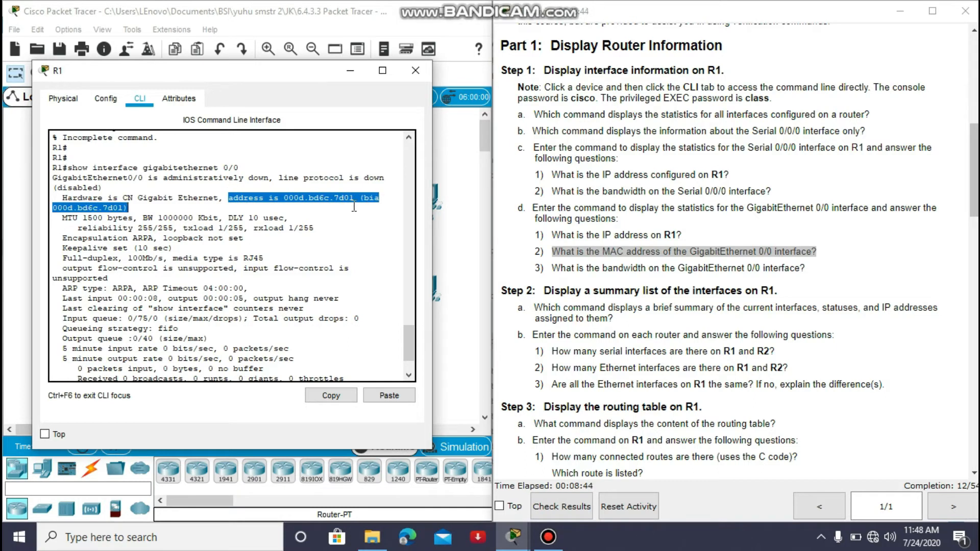
pyautogui.moveTo(552, 269); pyautogui.dragTo(835, 276)
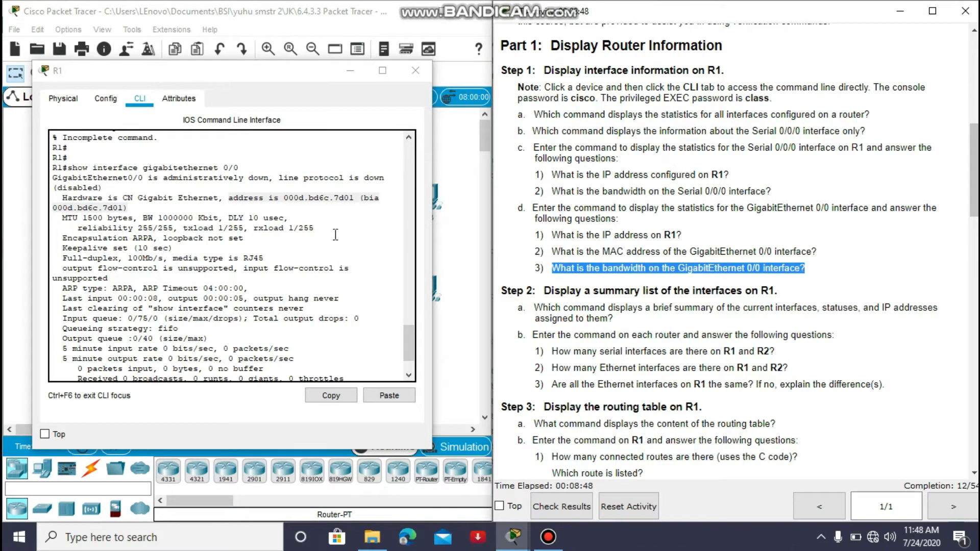
pyautogui.moveTo(144, 218); pyautogui.dragTo(221, 219)
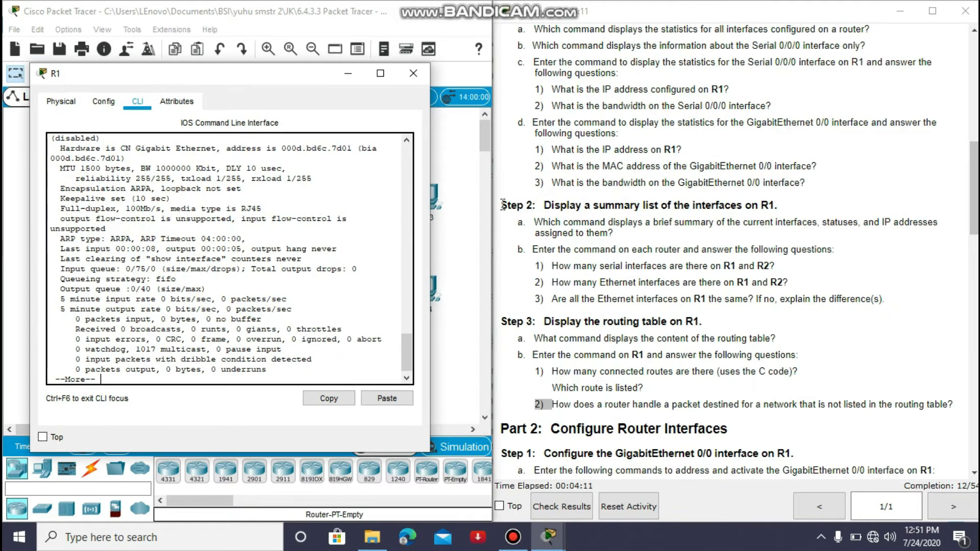
# - Highlight the Step 2 heading on interface summaries and its instruction to enter the command on each router
pyautogui.moveTo(503, 205); pyautogui.dragTo(779, 208)
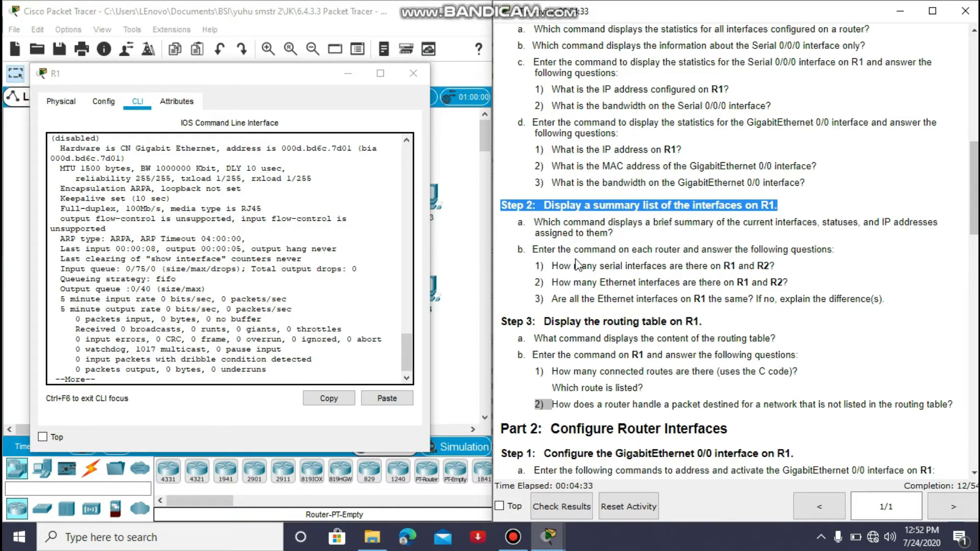
pyautogui.click(536, 254)
pyautogui.moveTo(535, 254); pyautogui.dragTo(848, 255)
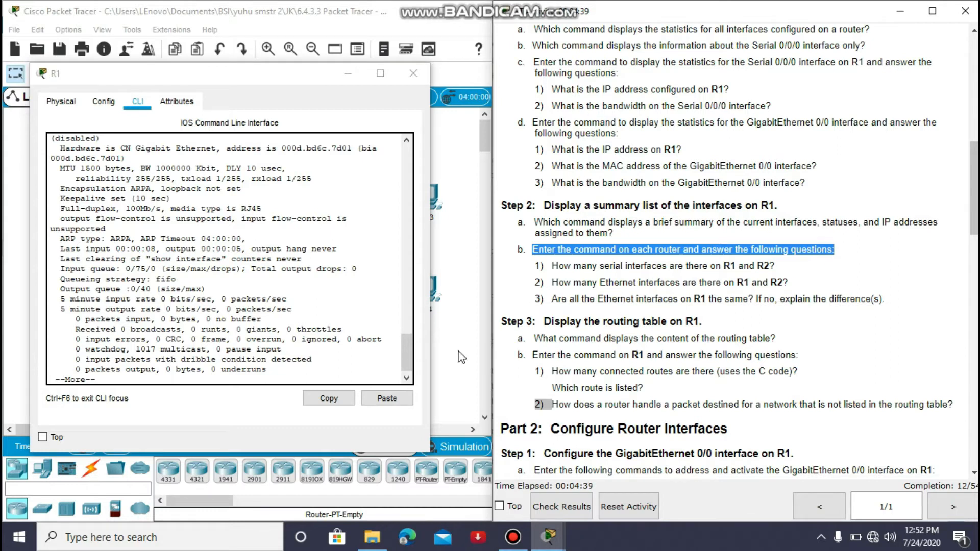
# - Page past the remaining GigabitEthernet 0/0 statistics and run show ip interface brief on R1
pyautogui.click(290, 378)
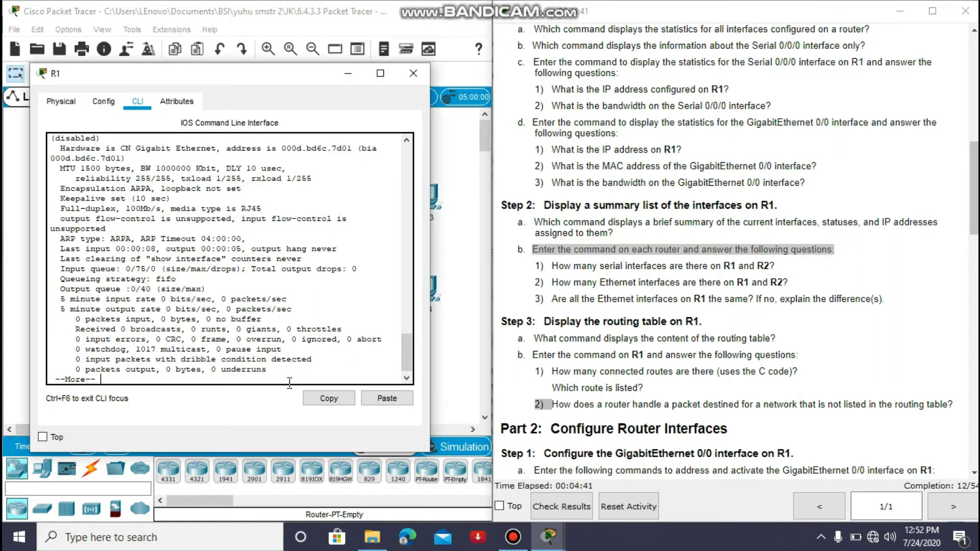
pyautogui.press('space')
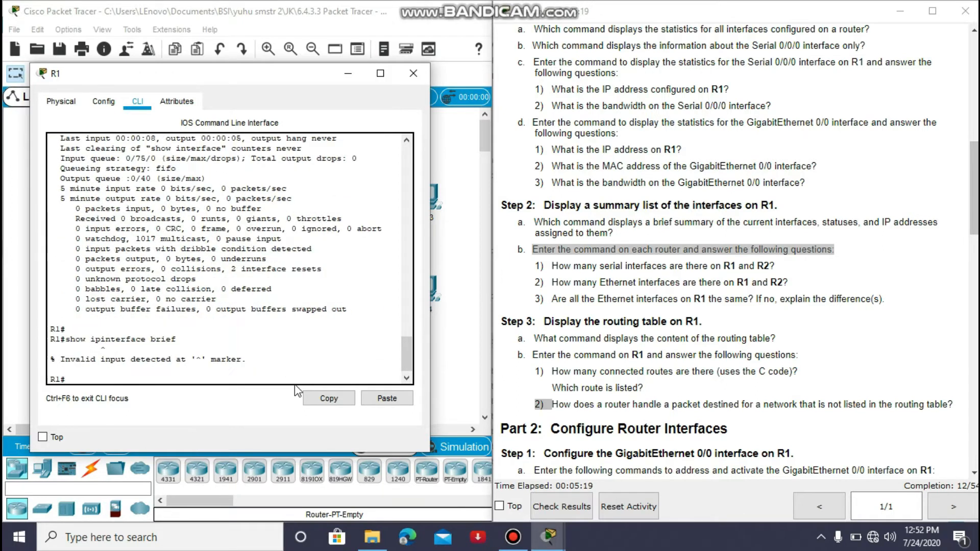
pyautogui.write('show inter')
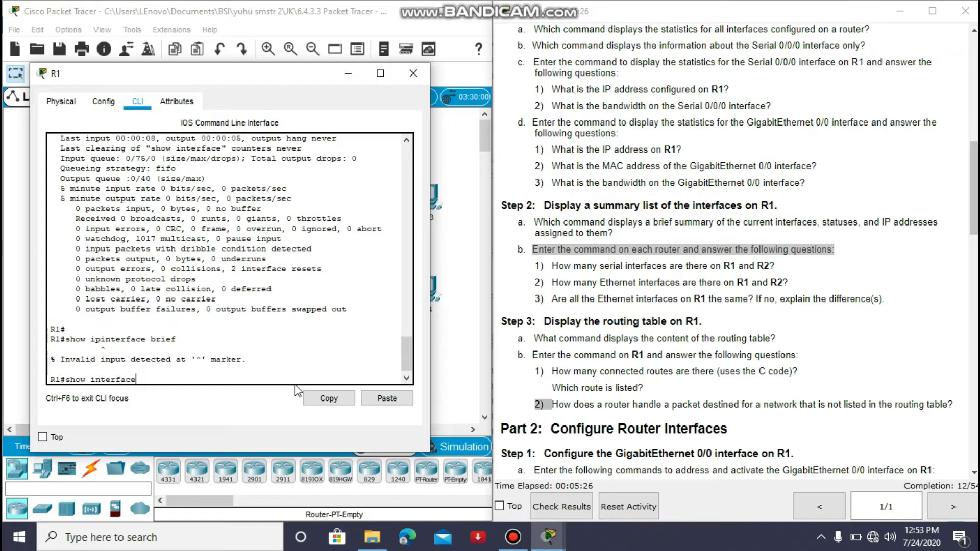
pyautogui.press('BackSpace')
pyautogui.press('BackSpace')
pyautogui.press('BackSpace')
pyautogui.press('BackSpace')
pyautogui.press('BackSpace')
pyautogui.press('BackSpace')
pyautogui.press('BackSpace')
pyautogui.press('BackSpace')
pyautogui.press('BackSpace')
pyautogui.press('BackSpace')
pyautogui.write('ip interface brief')
pyautogui.press('Return')
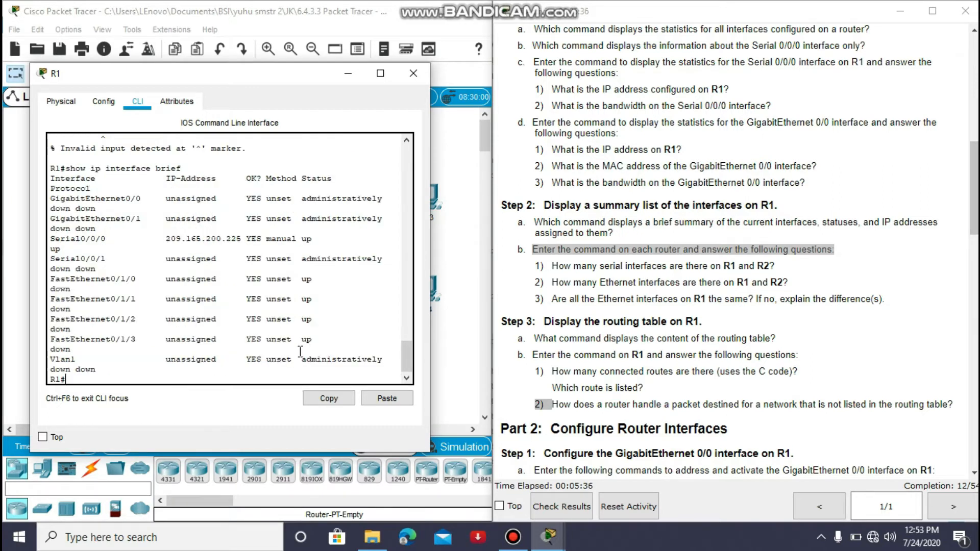
# - Close R1's window and open the command line of router R2, placed beside the lab instructions
pyautogui.click(556, 269)
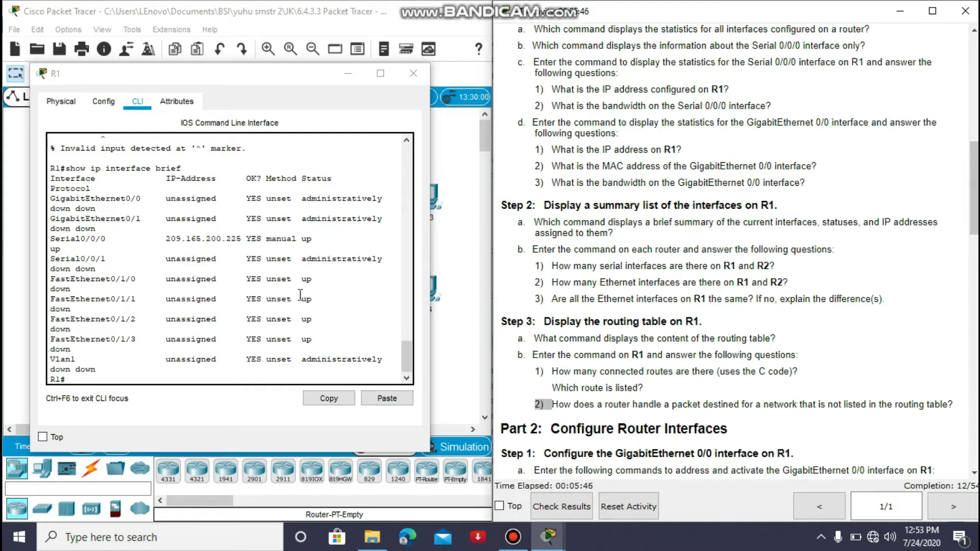
pyautogui.click(414, 73)
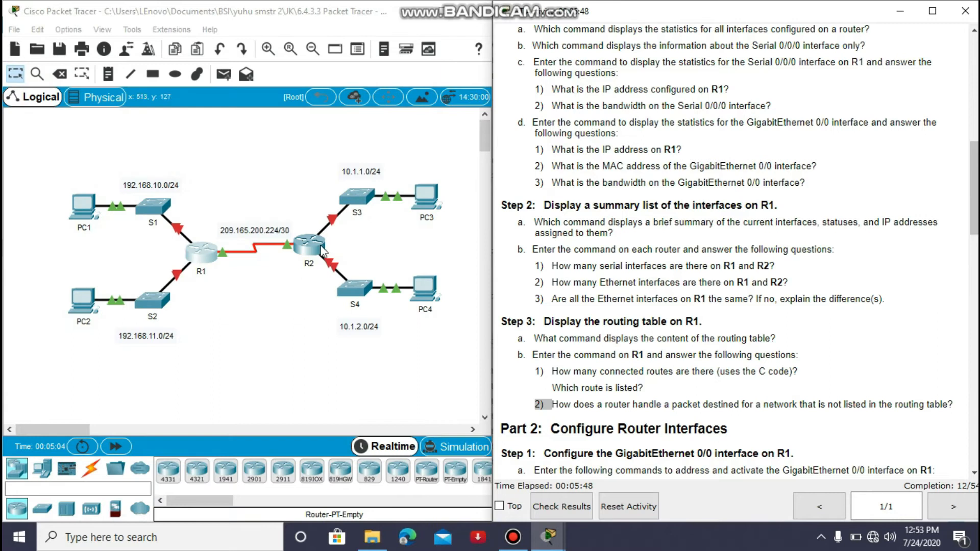
pyautogui.click(322, 250)
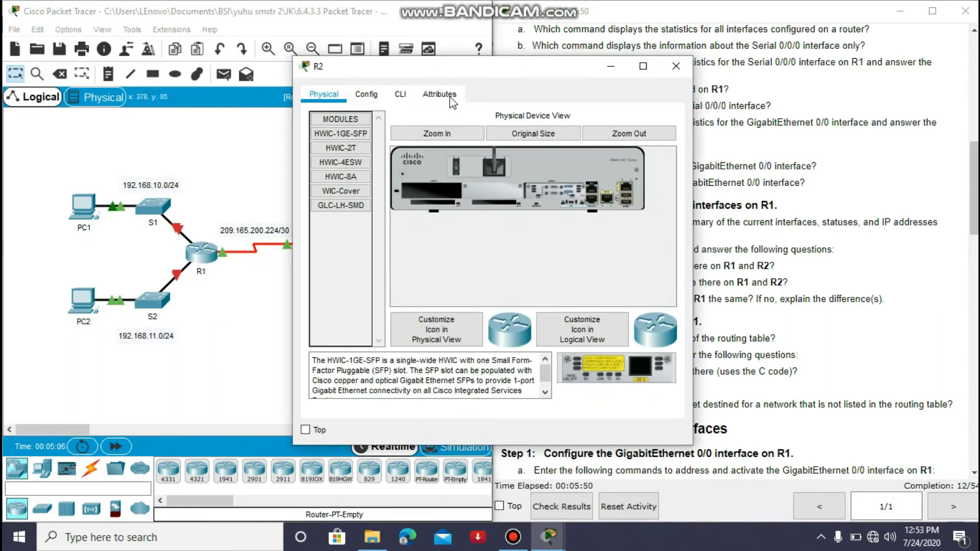
pyautogui.moveTo(388, 68); pyautogui.dragTo(144, 68)
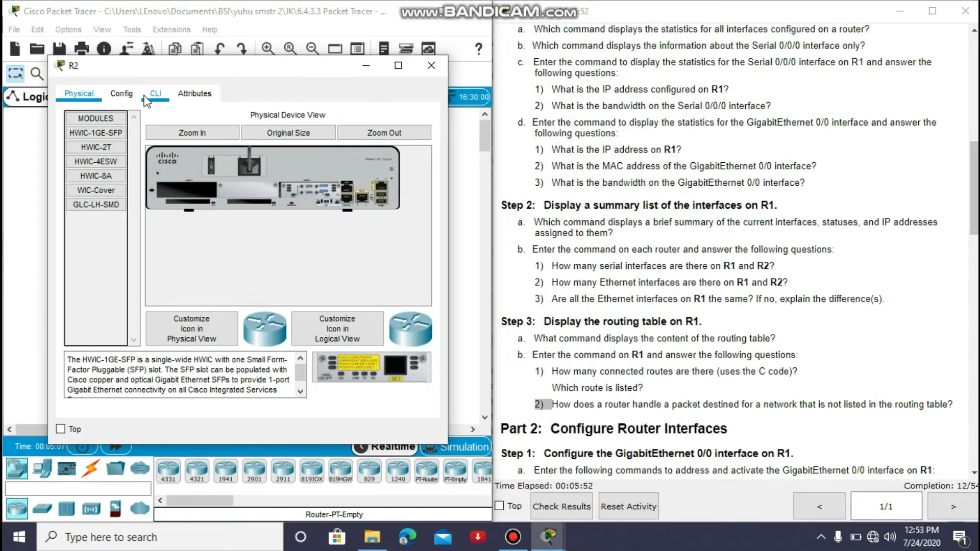
pyautogui.click(146, 97)
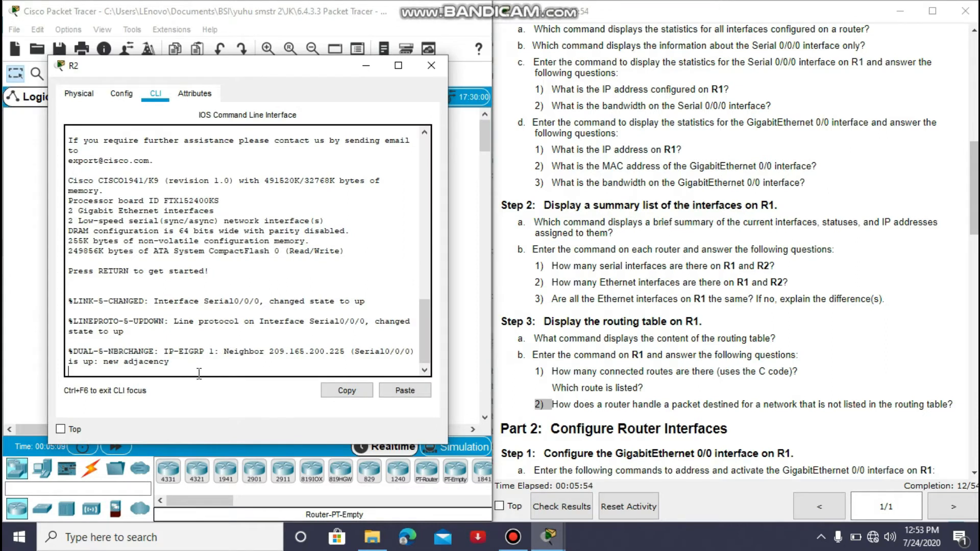
# - Log in to R2 with the console password and enter privileged EXEC mode using enable and its password
pyautogui.press('Return')
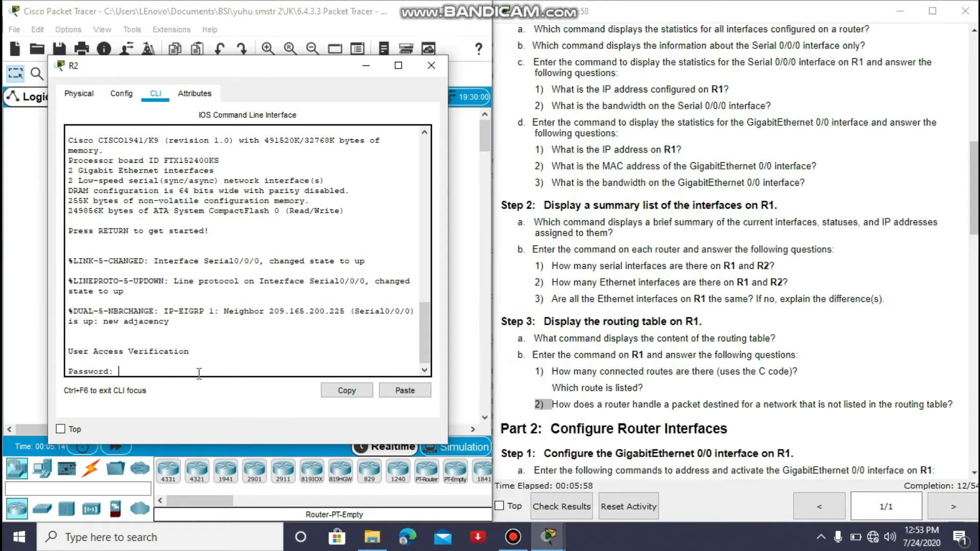
pyautogui.press('Return')
pyautogui.write('enable')
pyautogui.press('Return')
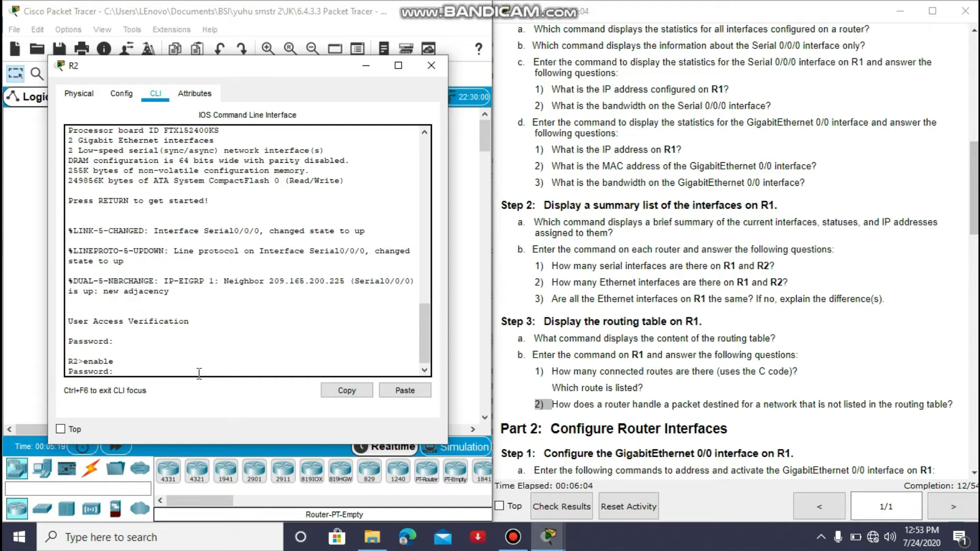
pyautogui.press('Return')
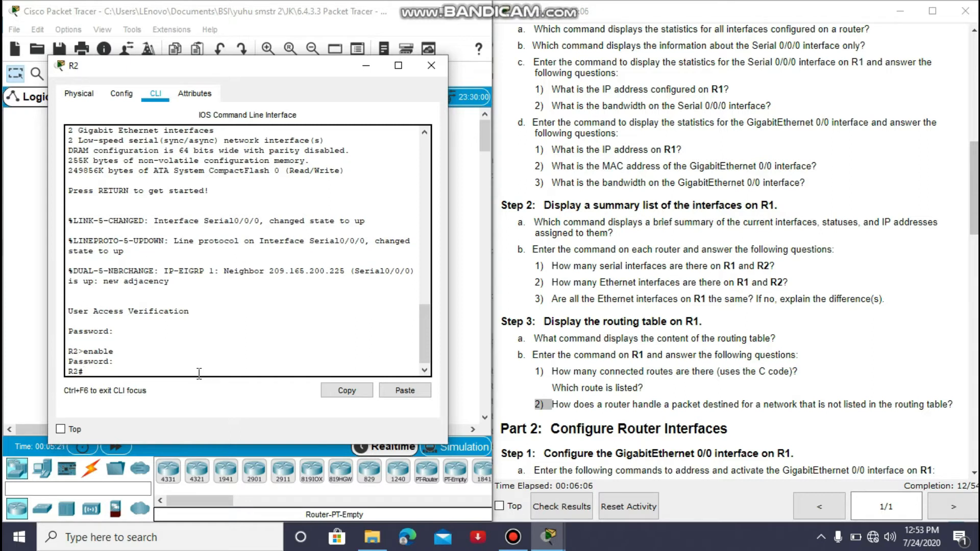
# - Run show ip interface brief on R2 to list its interface summary
pyautogui.write('show i')
pyautogui.press('BackSpace')
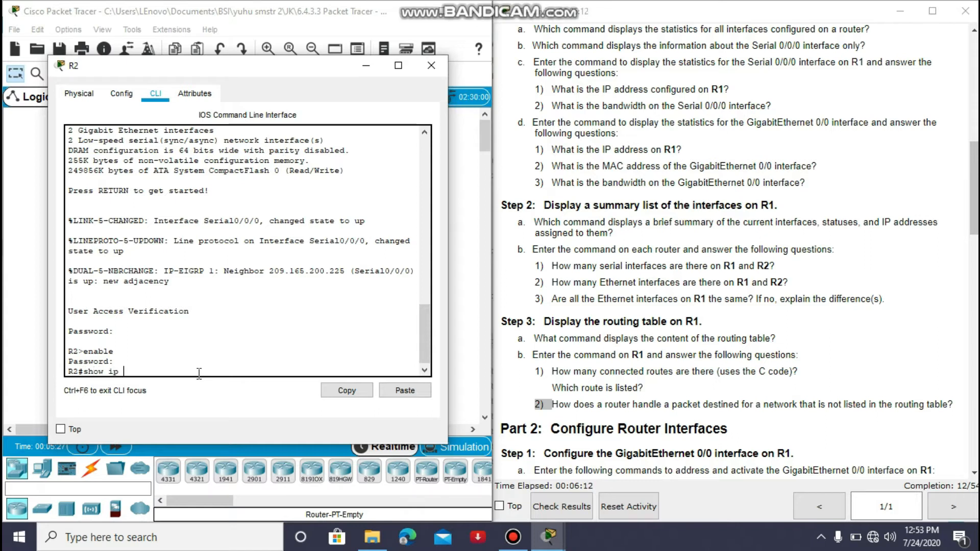
pyautogui.write('p interface brief')
pyautogui.press('Return')
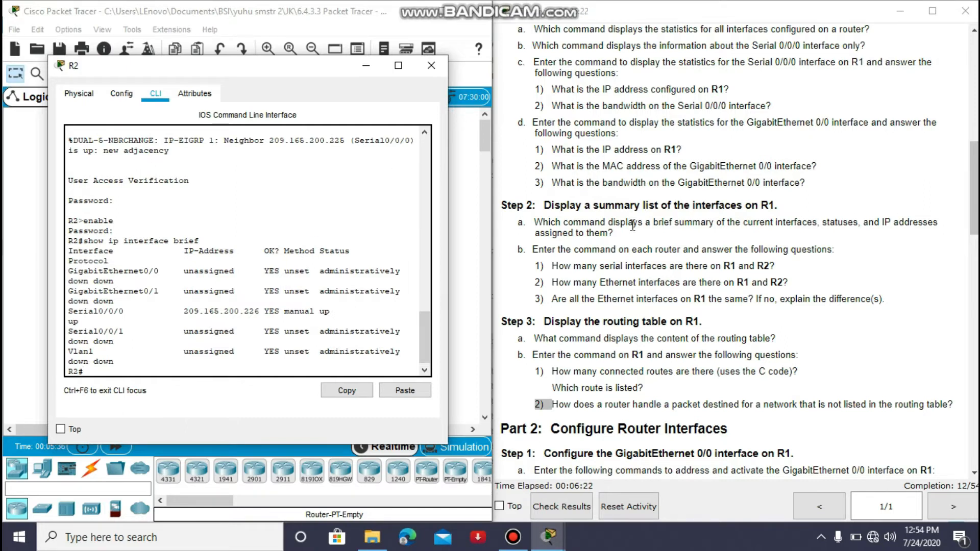
# - Highlight the question on serial interface counts and the serial entries in R2's summary, and close R2's window
pyautogui.moveTo(552, 266); pyautogui.dragTo(783, 278)
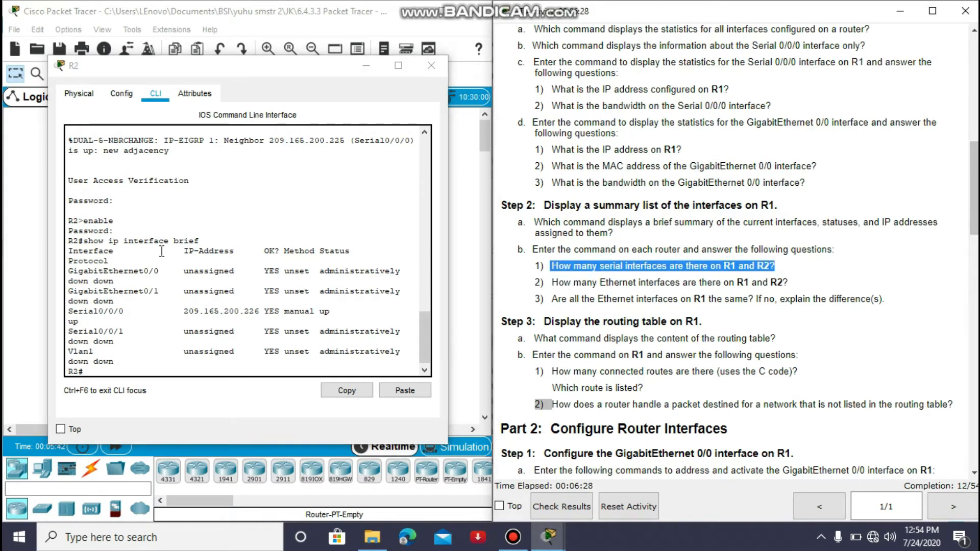
pyautogui.moveTo(67, 312); pyautogui.dragTo(128, 312)
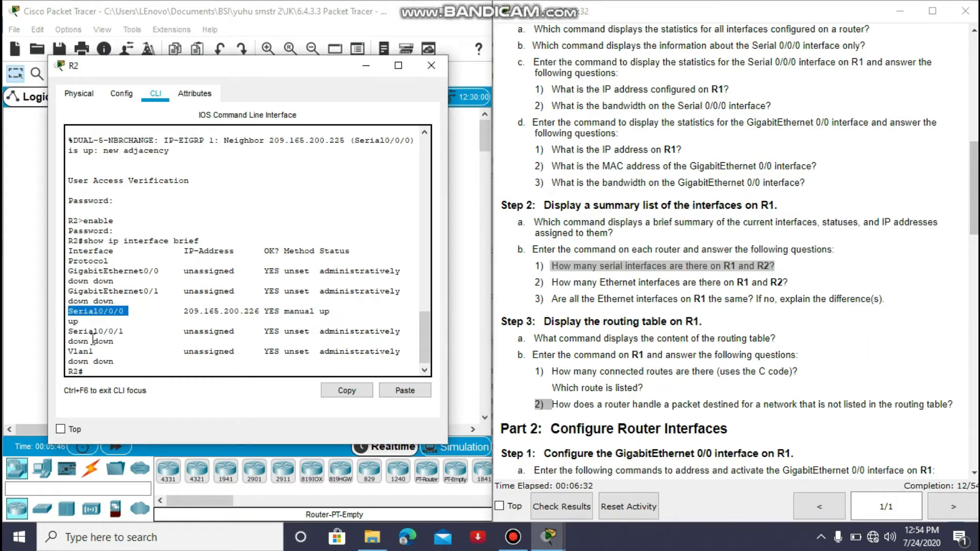
pyautogui.moveTo(69, 332); pyautogui.dragTo(130, 331)
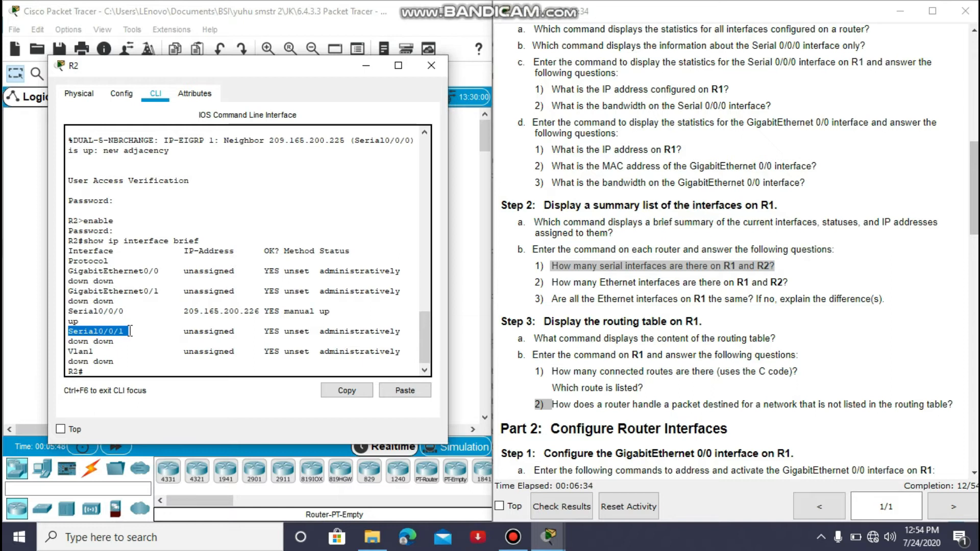
pyautogui.click(433, 68)
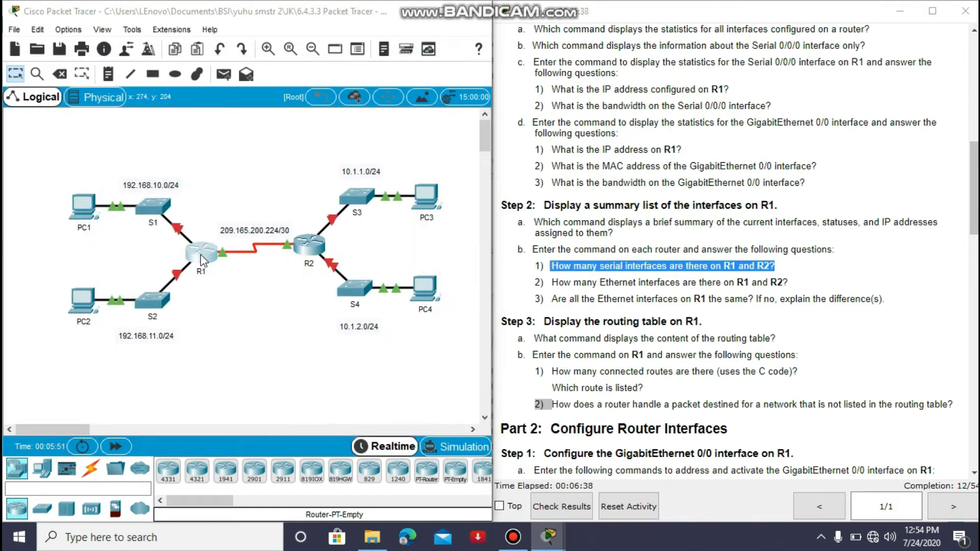
# - Reopen R1's command line and highlight each serial interface in its interface summary
pyautogui.click(200, 257)
pyautogui.moveTo(411, 67); pyautogui.dragTo(197, 58)
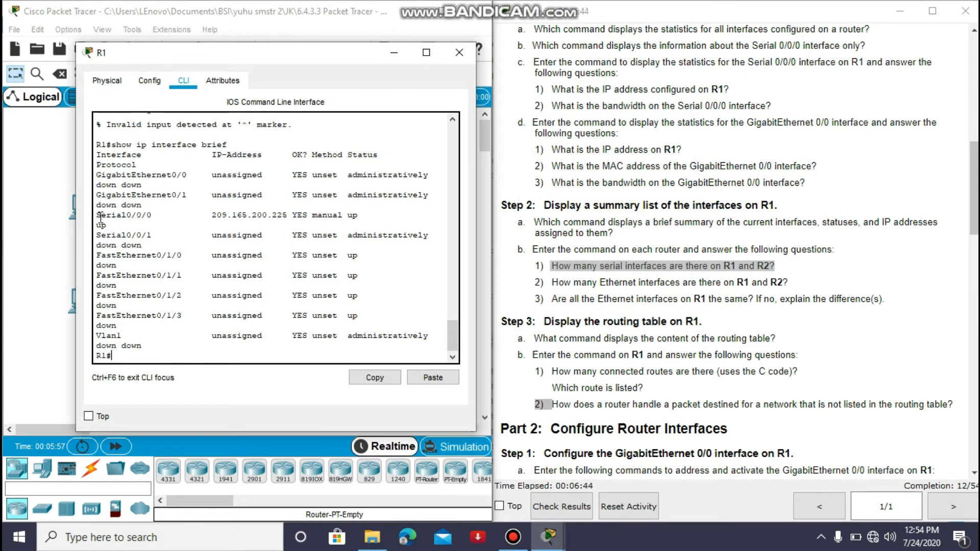
pyautogui.moveTo(96, 215); pyautogui.dragTo(153, 215)
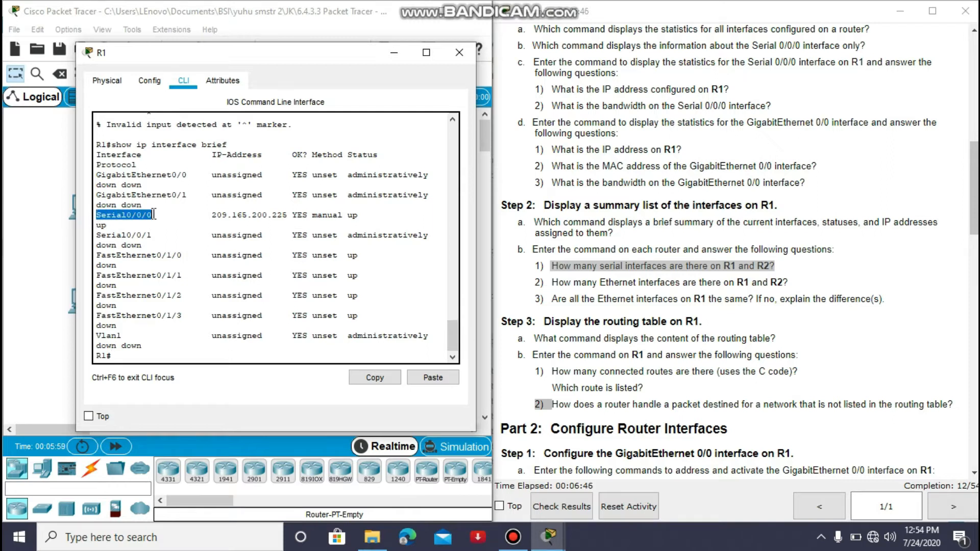
pyautogui.moveTo(97, 235); pyautogui.dragTo(161, 236)
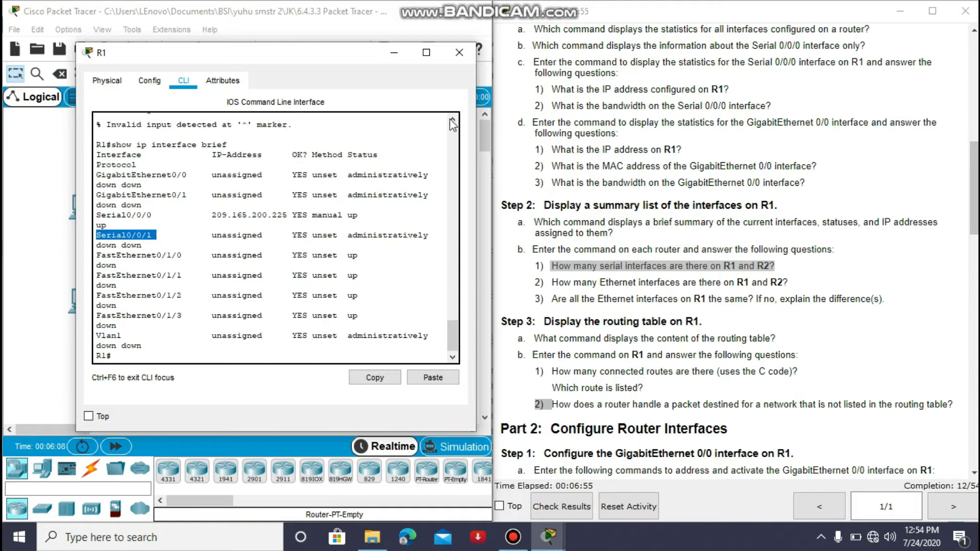
# - Highlight the question on Ethernet interface counts and the GigabitEthernet and FastEthernet entries in R1's summary, and close R1's window
pyautogui.moveTo(554, 282); pyautogui.dragTo(789, 284)
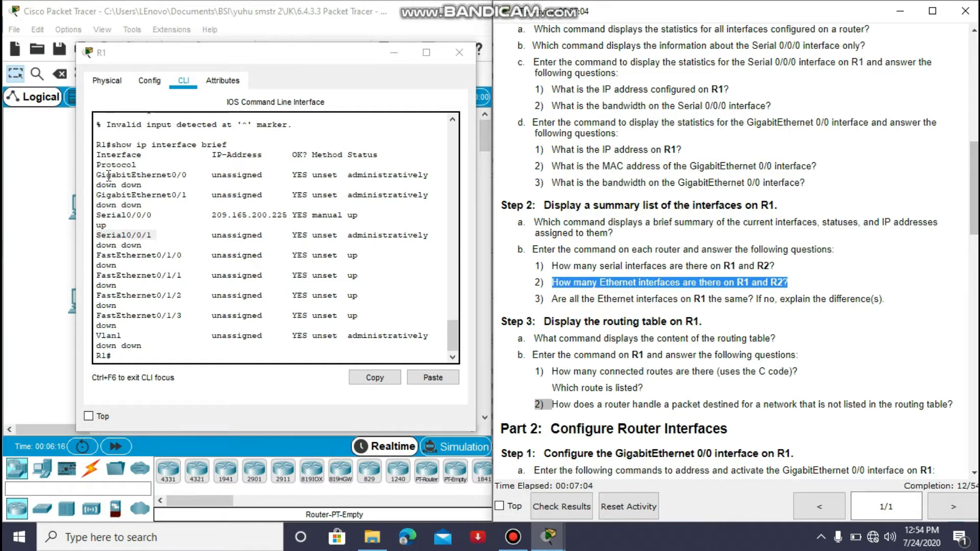
pyautogui.moveTo(131, 175); pyautogui.dragTo(187, 176)
pyautogui.moveTo(131, 193); pyautogui.dragTo(192, 196)
pyautogui.moveTo(117, 256); pyautogui.dragTo(183, 256)
pyautogui.moveTo(112, 276); pyautogui.dragTo(166, 311)
pyautogui.moveTo(116, 317); pyautogui.dragTo(181, 318)
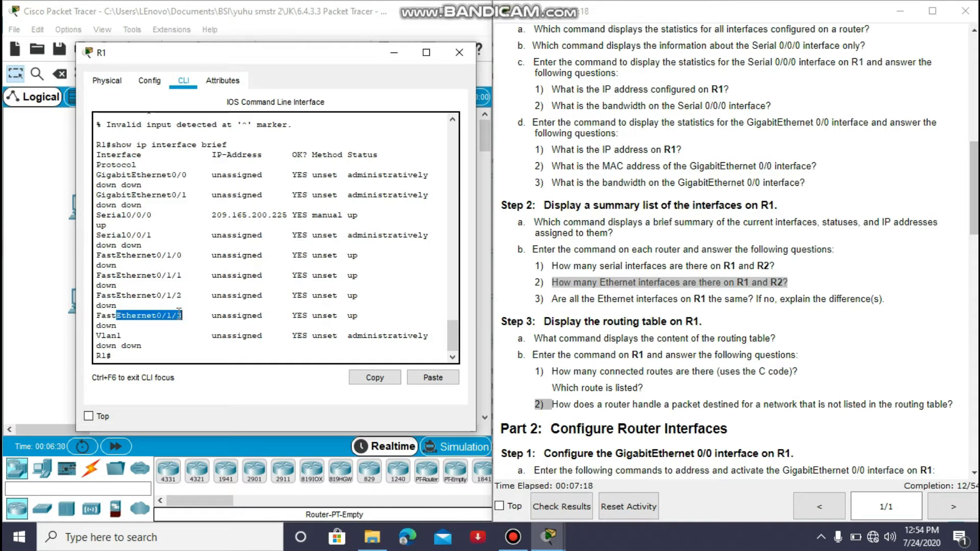
pyautogui.click(470, 53)
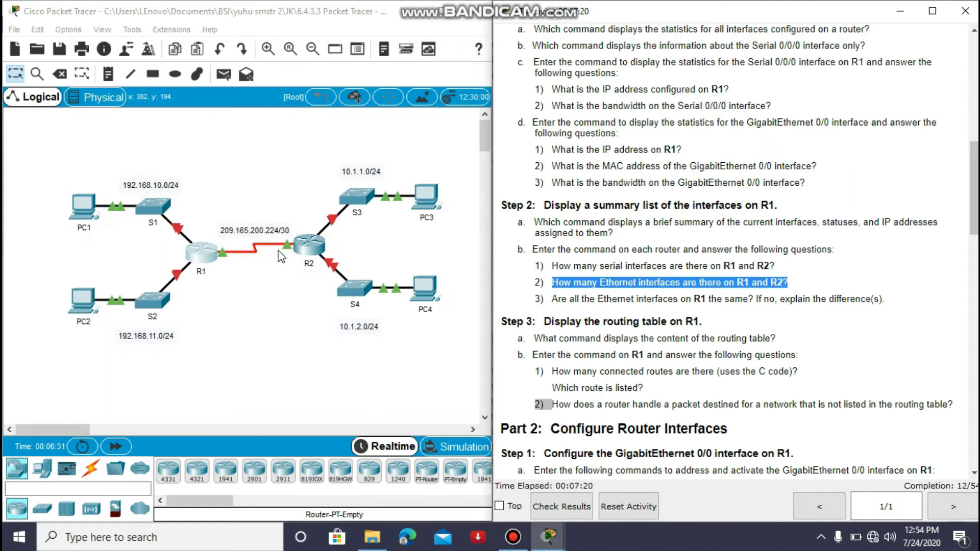
# - Reopen R2's command line, highlight the Ethernet interfaces in its summary, and close the window
pyautogui.click(296, 245)
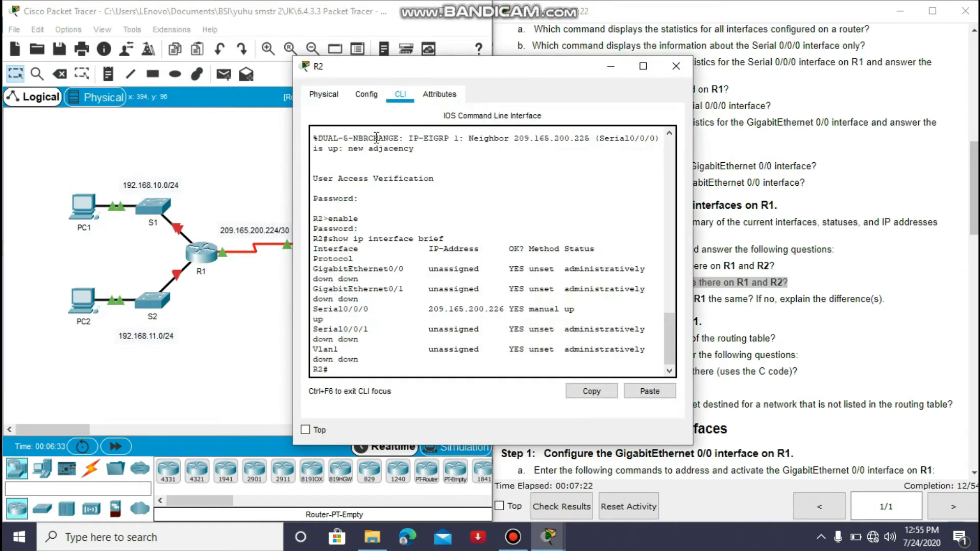
pyautogui.moveTo(409, 69); pyautogui.dragTo(199, 62)
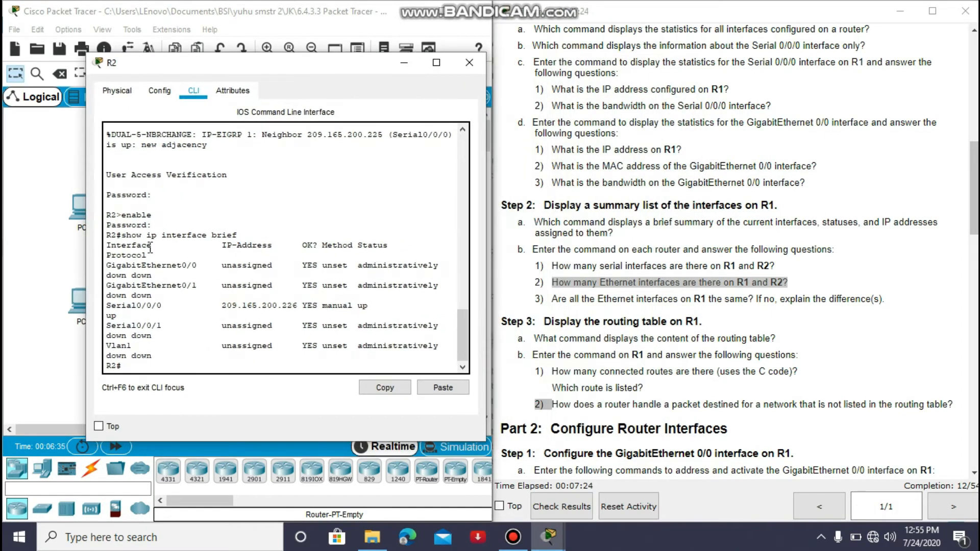
pyautogui.moveTo(142, 266); pyautogui.dragTo(205, 273)
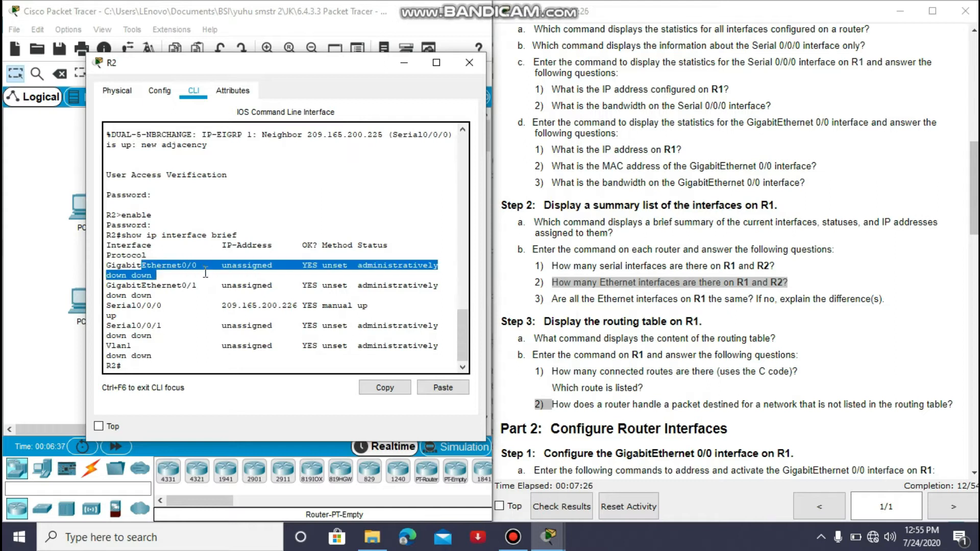
pyautogui.moveTo(142, 286); pyautogui.dragTo(201, 289)
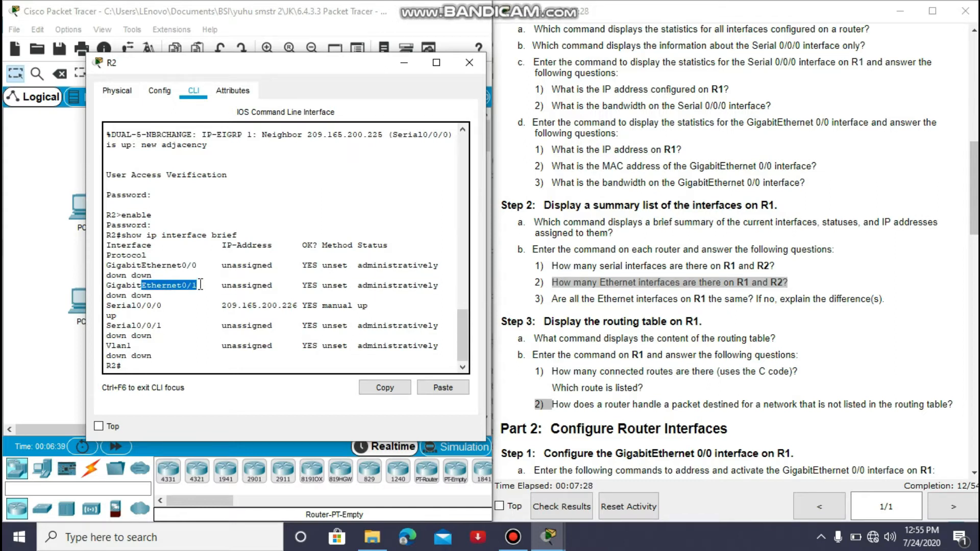
pyautogui.click(458, 61)
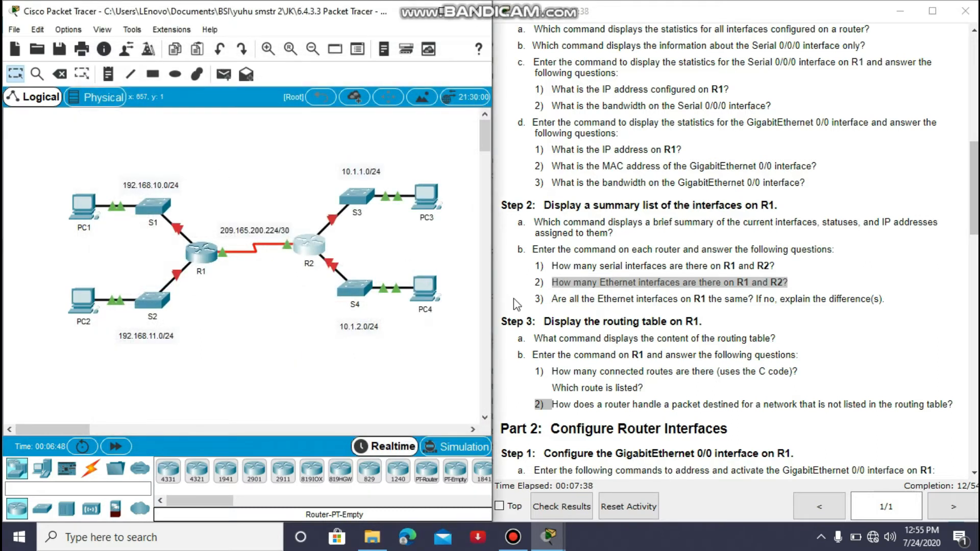
# - Highlight the question on whether R1's Ethernet interfaces are the same, and compare the GigabitEthernet and FastEthernet entries on R1
pyautogui.moveTo(552, 300); pyautogui.dragTo(886, 300)
pyautogui.click(209, 253)
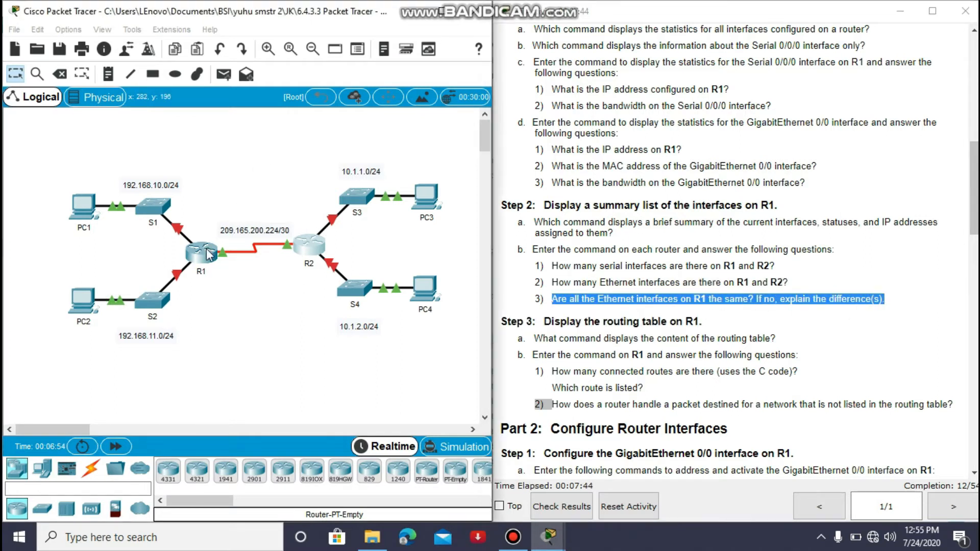
pyautogui.moveTo(387, 72); pyautogui.dragTo(164, 61)
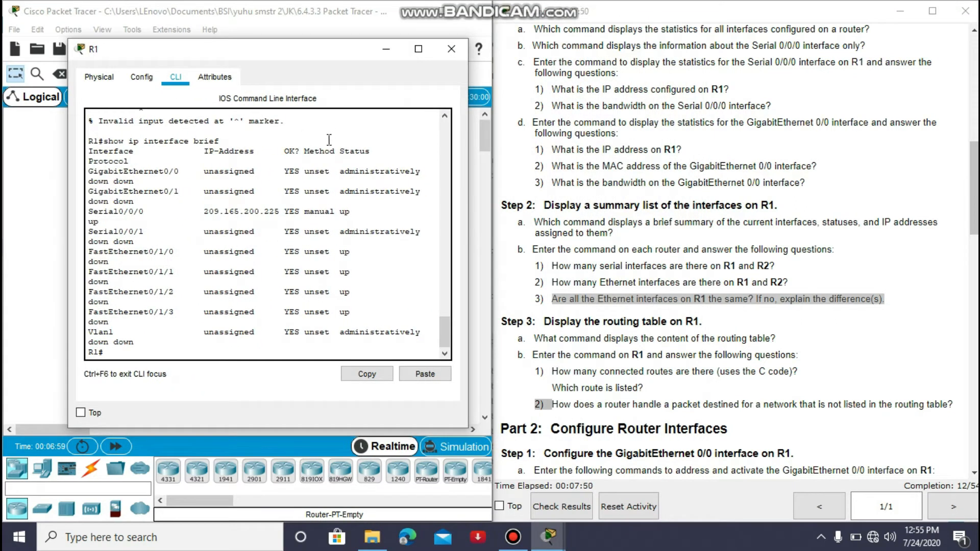
pyautogui.moveTo(89, 174); pyautogui.dragTo(123, 174)
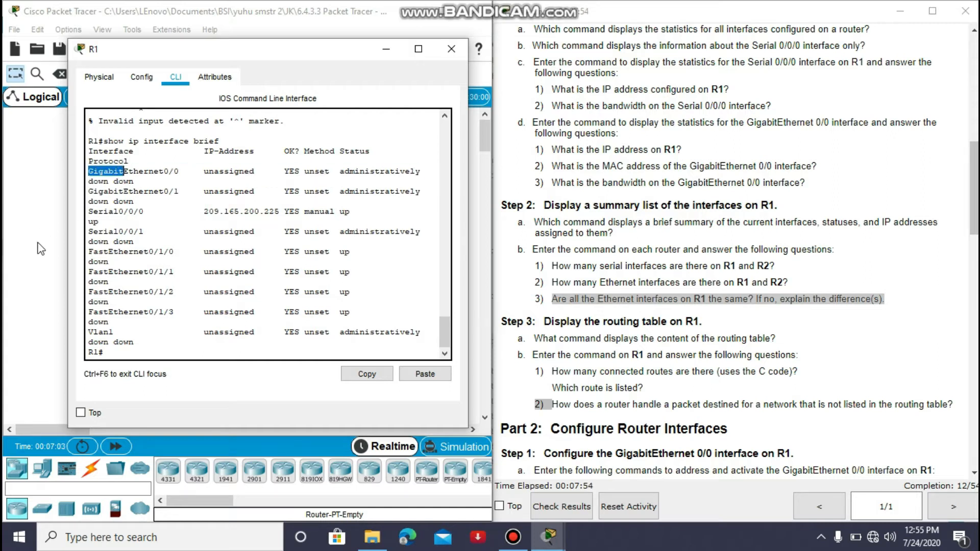
pyautogui.moveTo(89, 251); pyautogui.dragTo(148, 251)
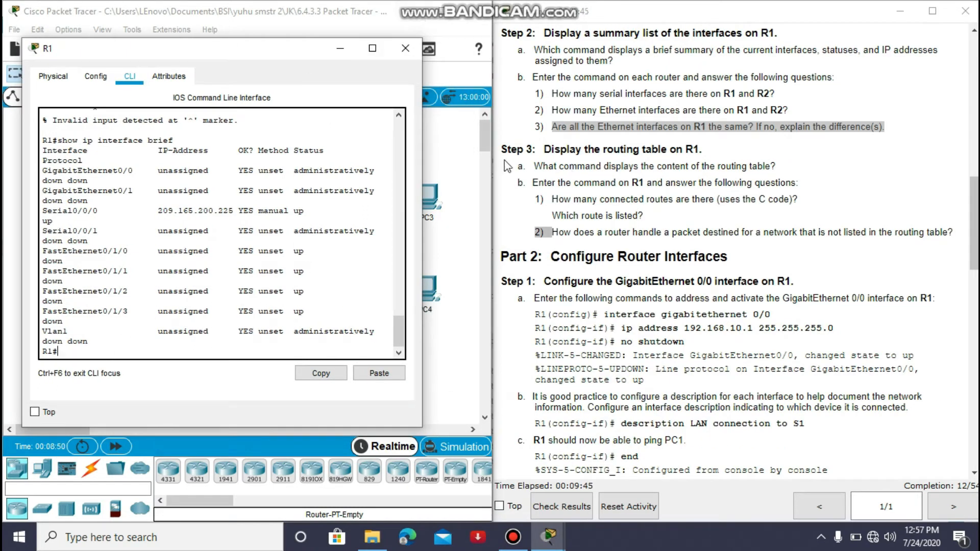
# - Highlight the Step 3 heading on R1's routing table and the question about which command displays its content
pyautogui.moveTo(501, 149); pyautogui.dragTo(704, 155)
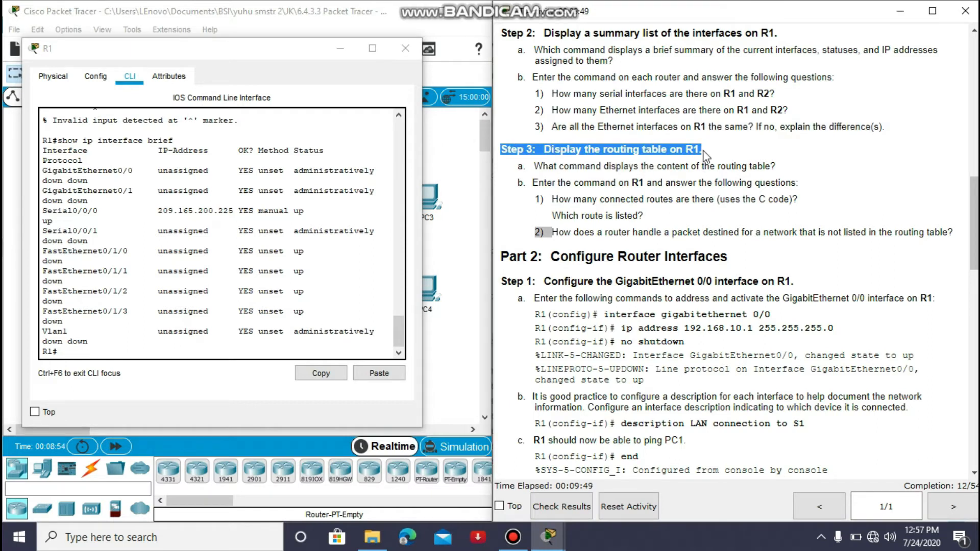
pyautogui.moveTo(526, 166); pyautogui.dragTo(787, 170)
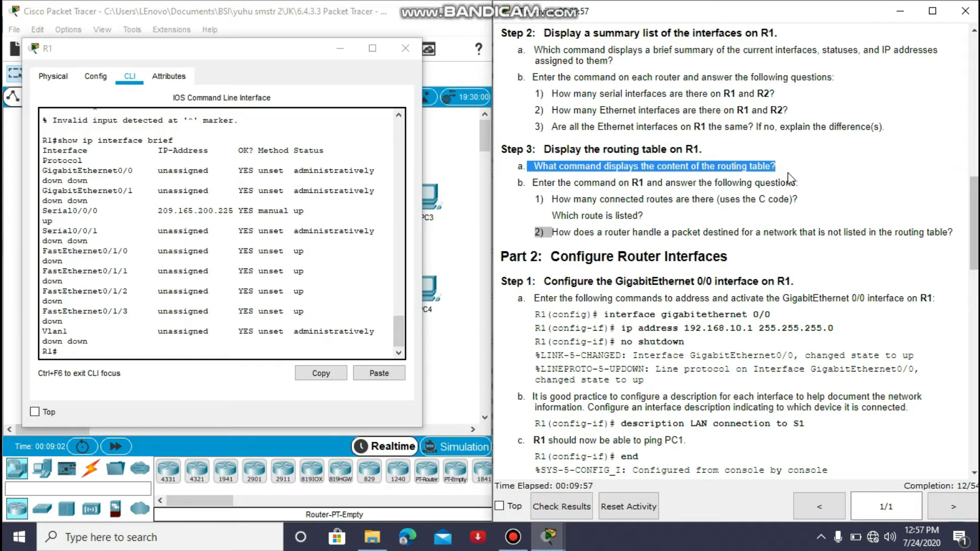
# - Display R1's routing table with the show ip route command
pyautogui.click(88, 352)
pyautogui.press('Return')
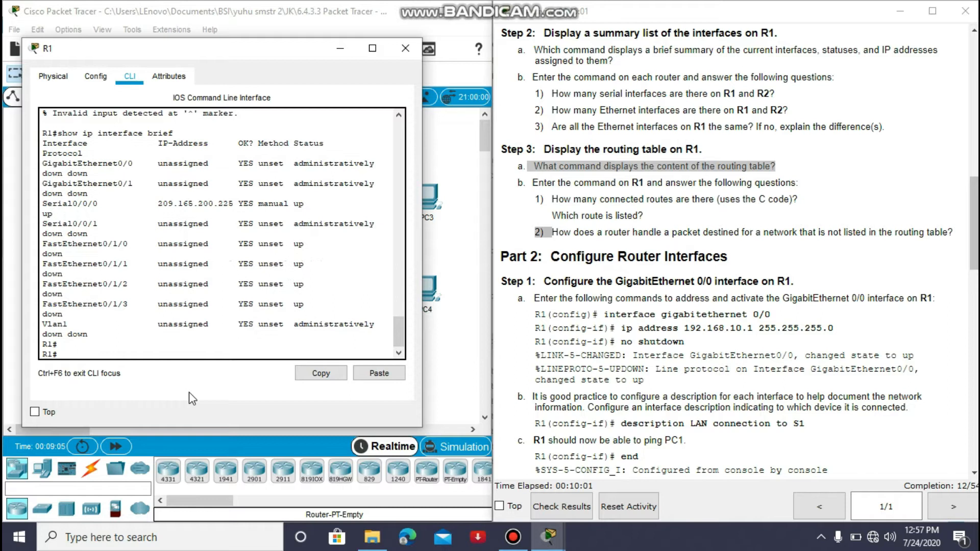
pyautogui.write('show ')
pyautogui.write('ip ro')
pyautogui.write('utr')
pyautogui.press('Return')
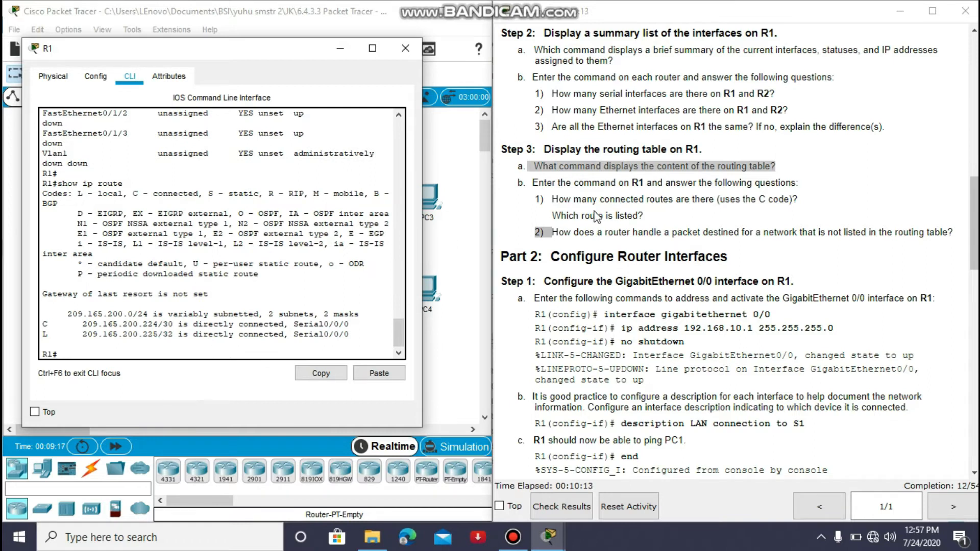
# - Highlight the connected-routes question, the C-coded route in R1's routing table, and the question on packets for unlisted networks
pyautogui.moveTo(553, 198); pyautogui.dragTo(809, 200)
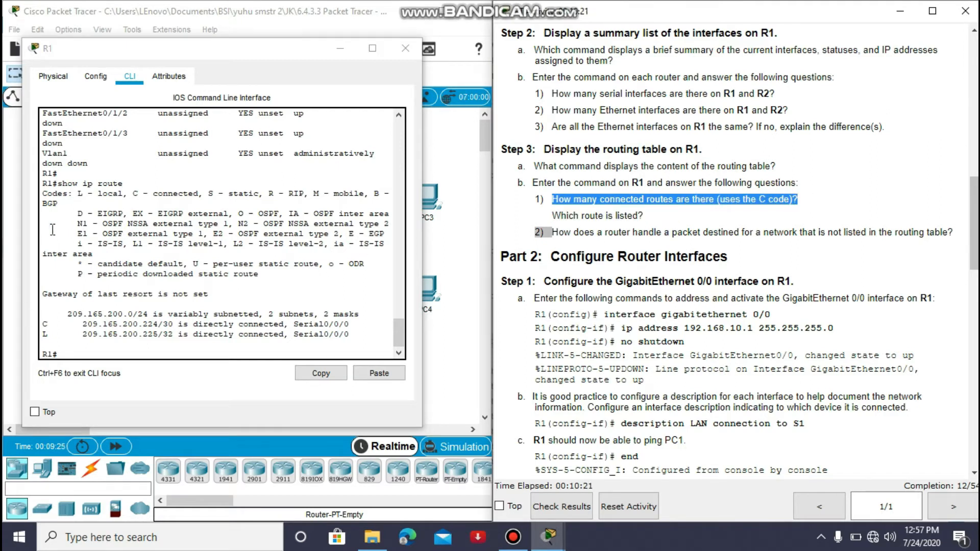
pyautogui.click(41, 326)
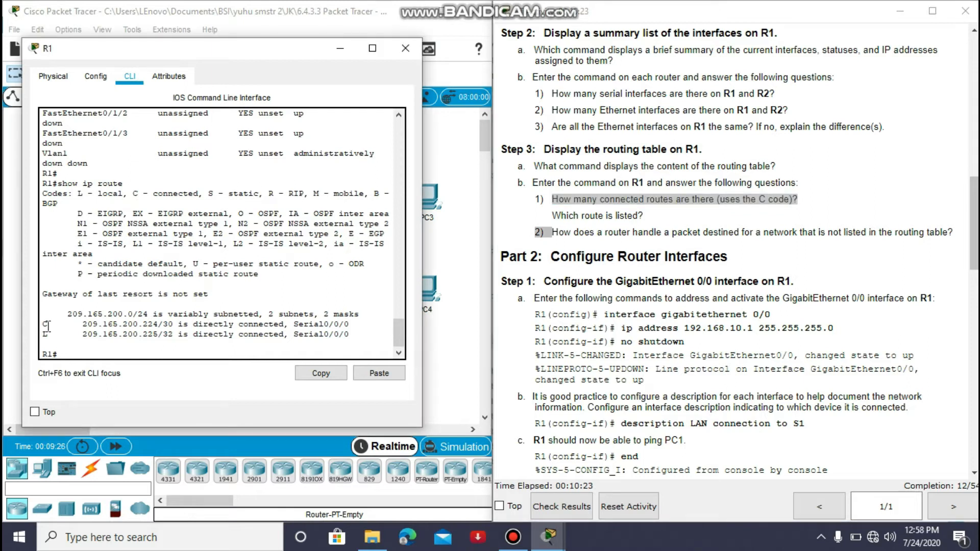
pyautogui.moveTo(44, 329); pyautogui.dragTo(350, 326)
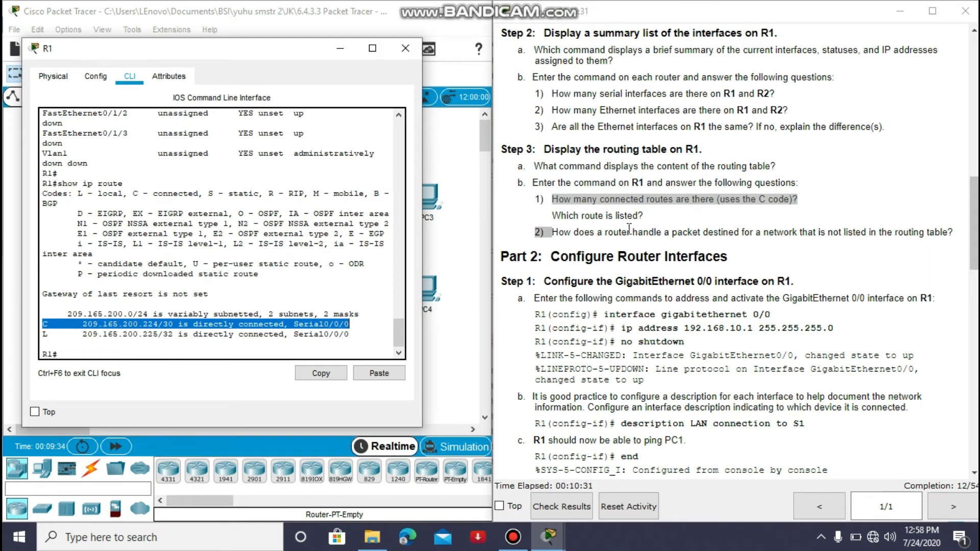
pyautogui.moveTo(551, 232); pyautogui.dragTo(952, 234)
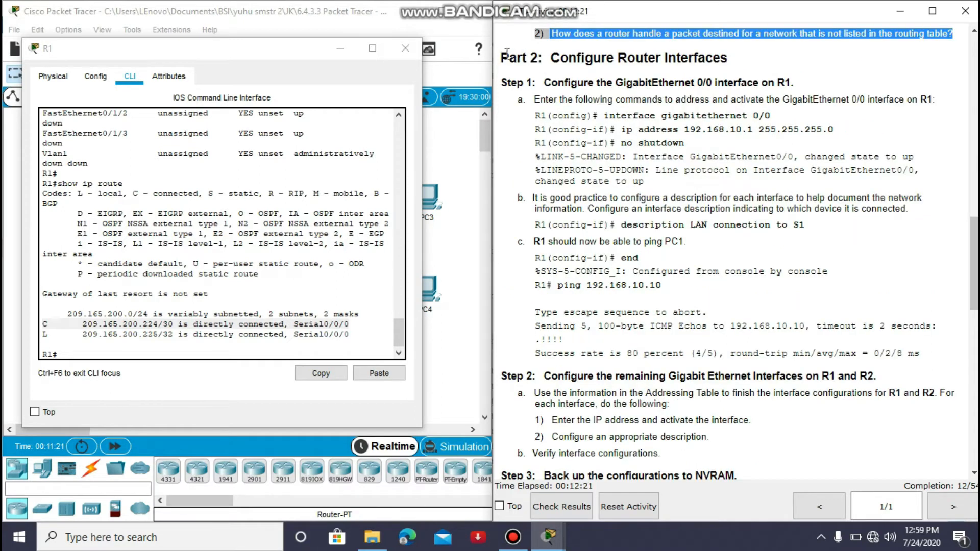
# - Highlight the Part 2 and Step 1 headings, and enter interface configuration for gigabitethernet 0/0 on R1
pyautogui.moveTo(502, 57); pyautogui.dragTo(731, 57)
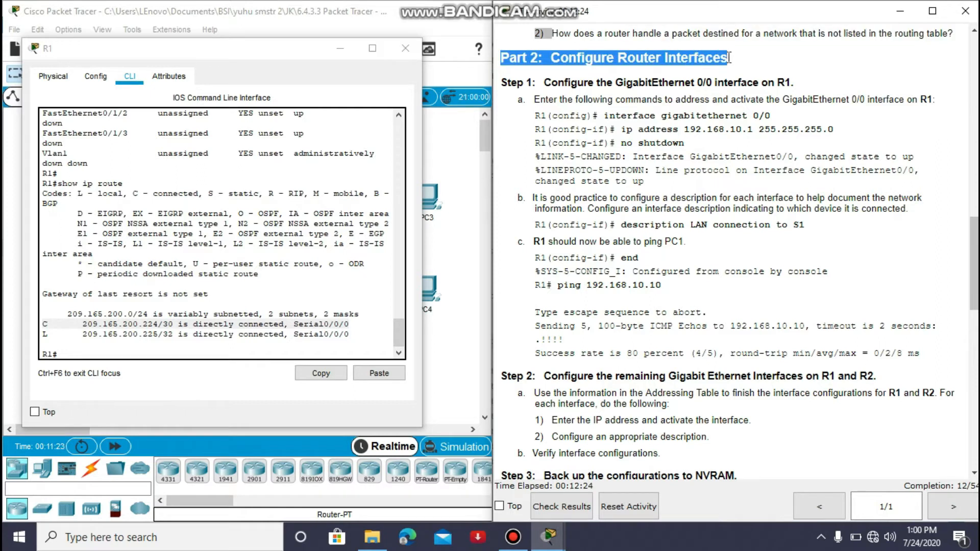
pyautogui.moveTo(502, 83); pyautogui.dragTo(803, 88)
pyautogui.click(107, 354)
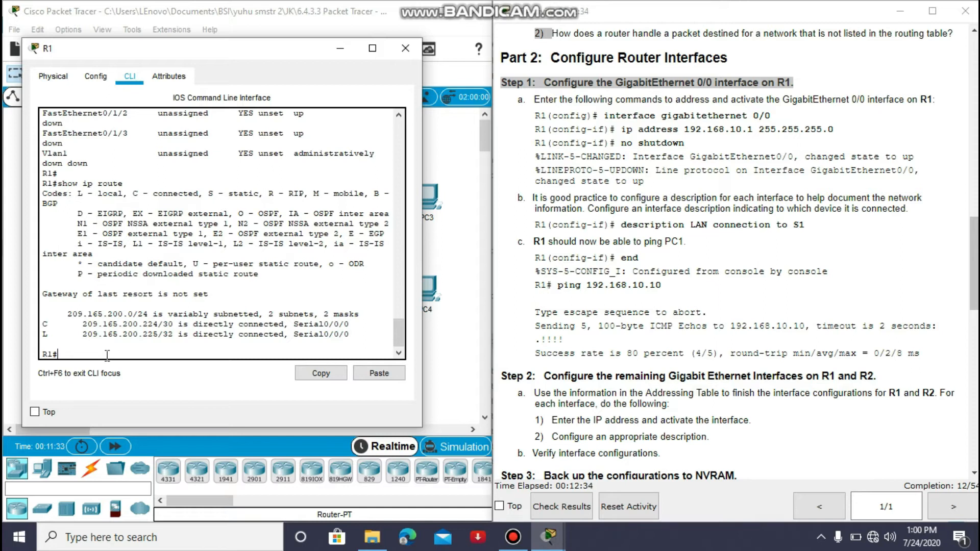
pyautogui.write('conf t')
pyautogui.press('Return')
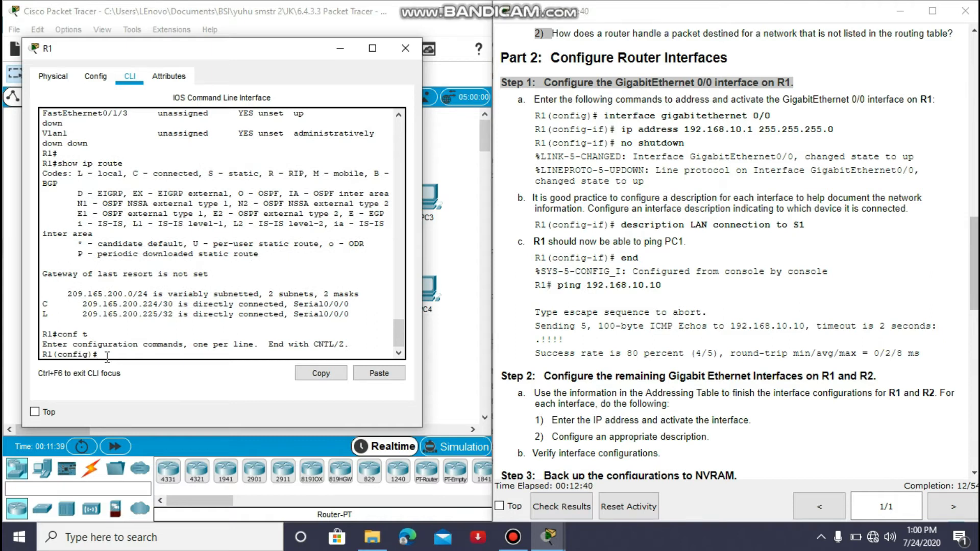
pyautogui.write('interface gigabitethernet')
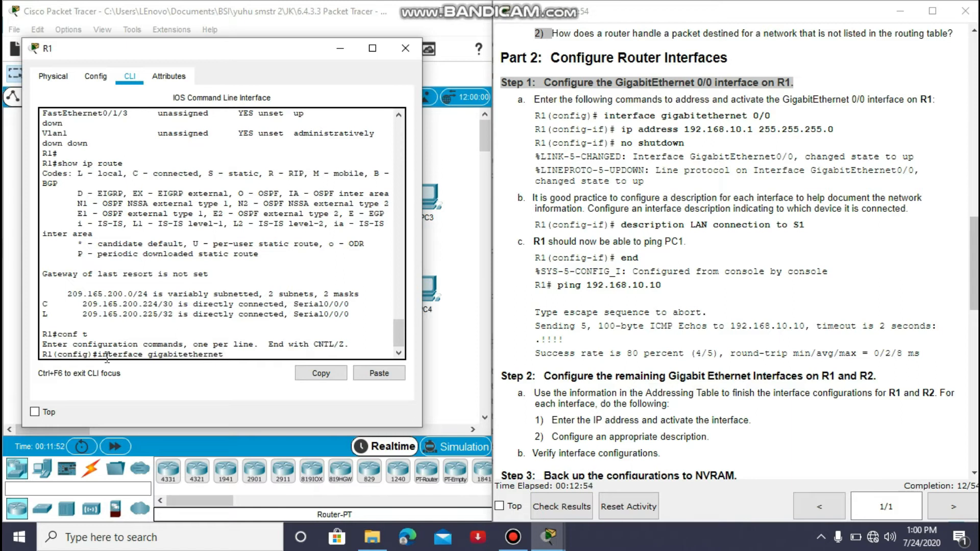
pyautogui.write(' 0/0')
pyautogui.press('Return')
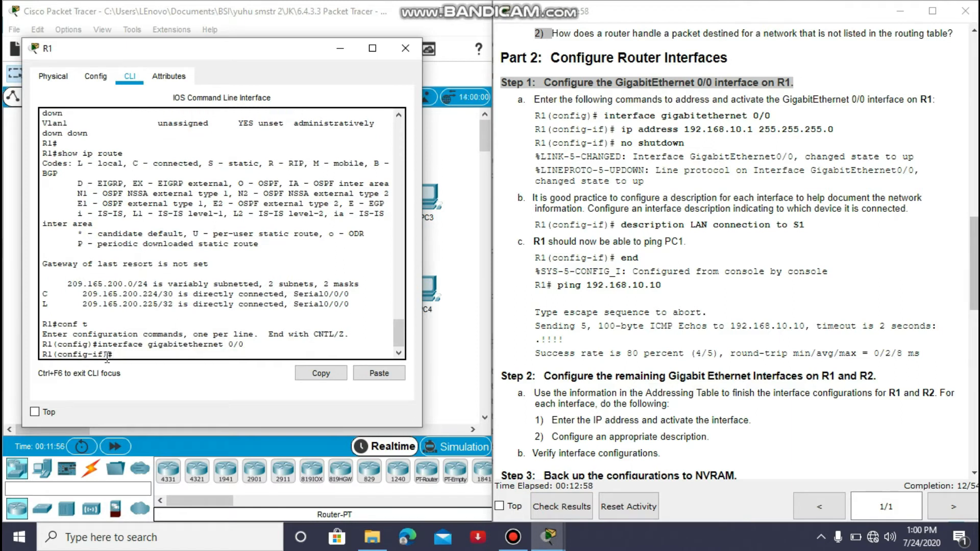
# - Assign IP address 192.168.10.1 with subnet mask 255.255.255.0 to R1's GigabitEthernet 0/0 interface
pyautogui.write('n')
pyautogui.press('BackSpace')
pyautogui.press('BackSpace')
pyautogui.write('ip address 12')
pyautogui.press('BackSpace')
pyautogui.write('92.')
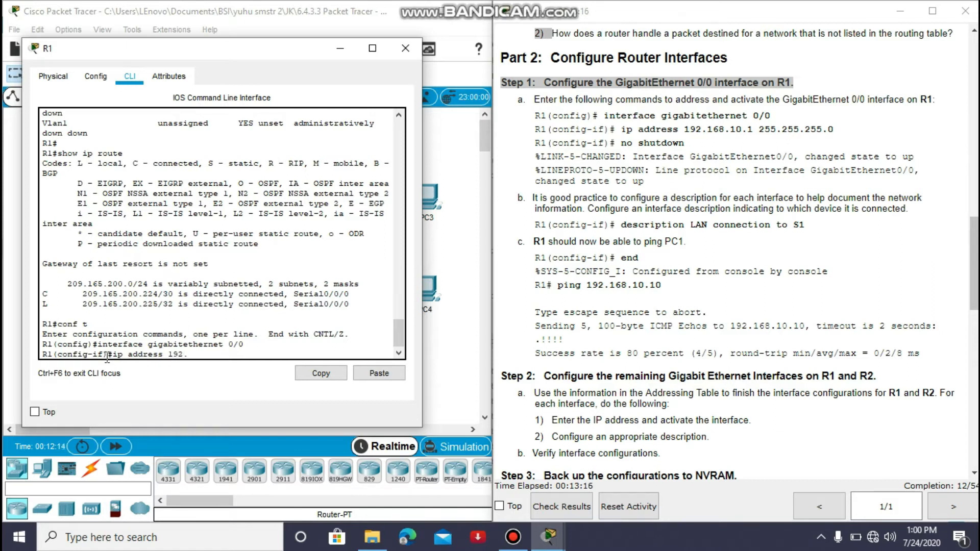
pyautogui.write('168.1')
pyautogui.write('0.1')
pyautogui.write('255.255.255')
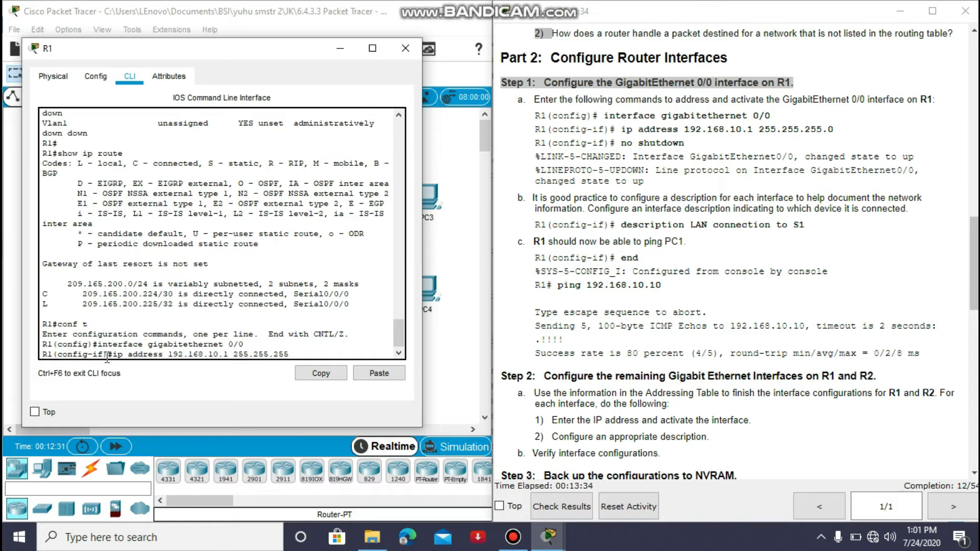
pyautogui.write('.0')
pyautogui.press('Return')
# - Activate R1's GigabitEthernet 0/0 interface with the shortened no shutdown command, "no sh"
pyautogui.write('nfig-if)#no')
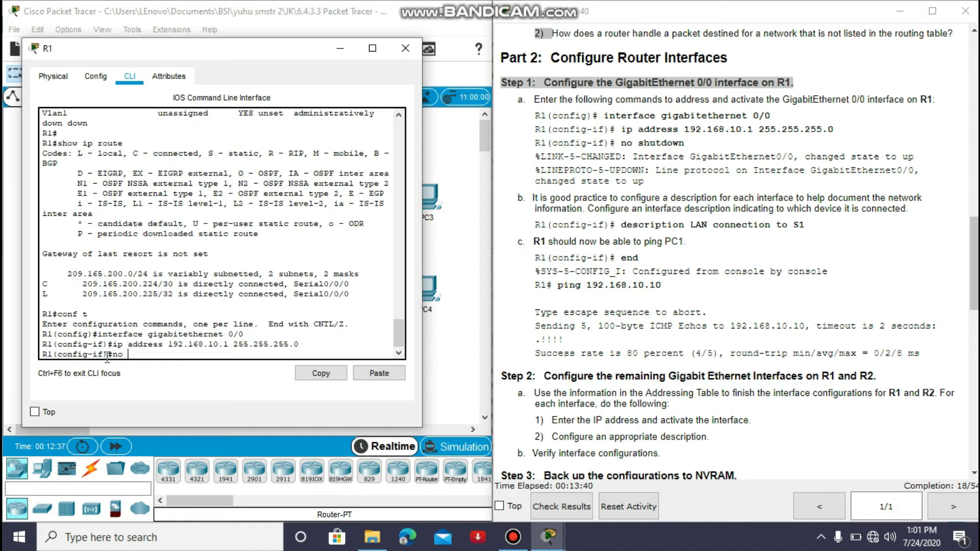
pyautogui.write(' shut')
pyautogui.press('BackSpace')
pyautogui.press('BackSpace')
pyautogui.press('Return')
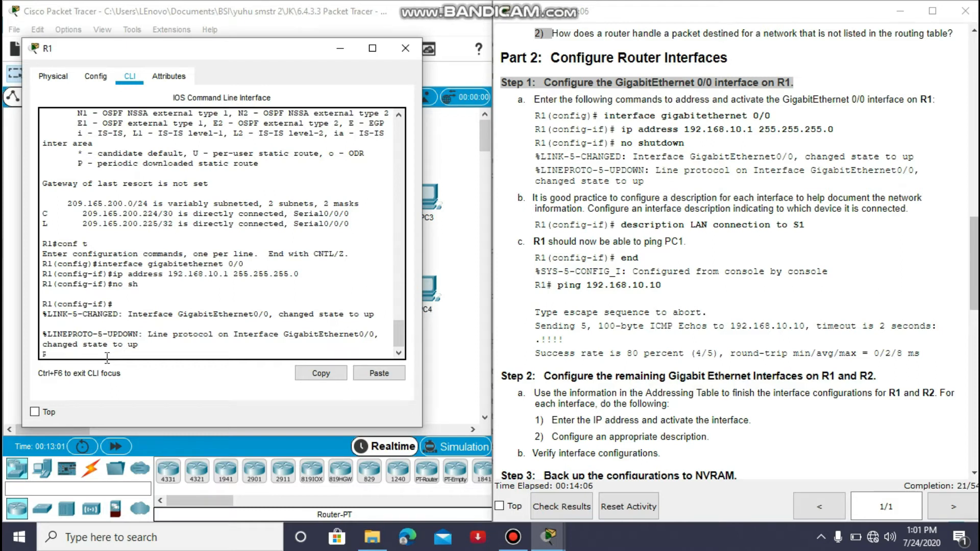
pyautogui.press('Return')
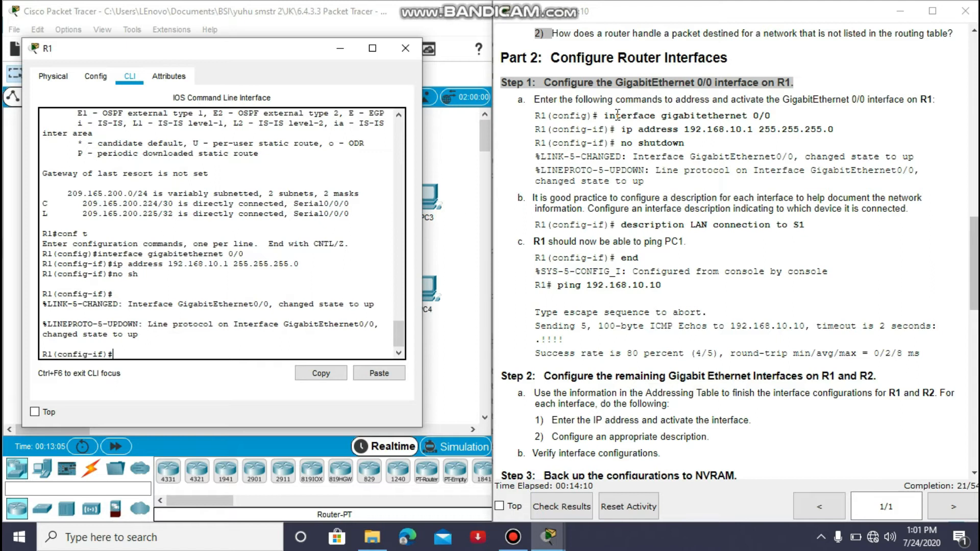
# - Set the GigabitEthernet 0/0 description to "LAN connection to S1", copying the text from the instructions, and leave configuration mode
pyautogui.moveTo(536, 224); pyautogui.dragTo(811, 234)
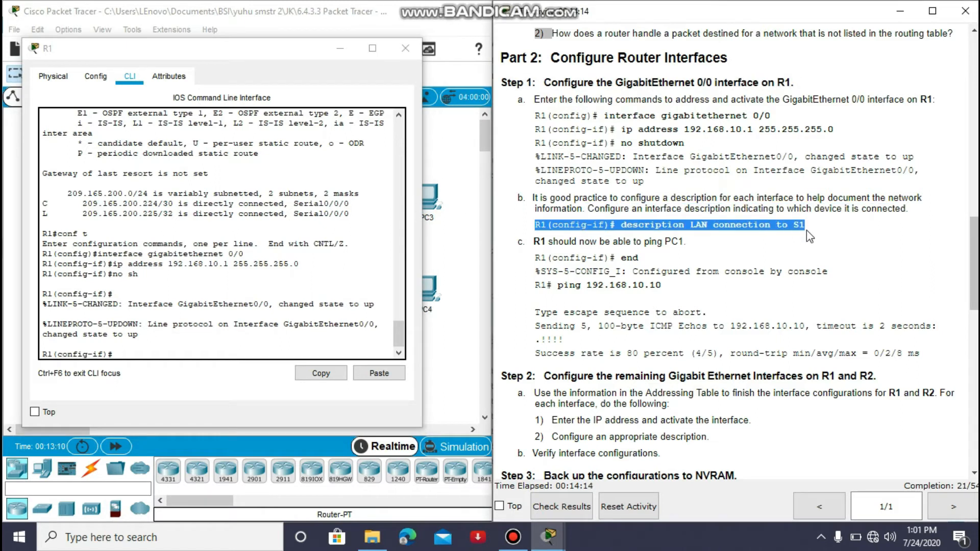
pyautogui.click(174, 353)
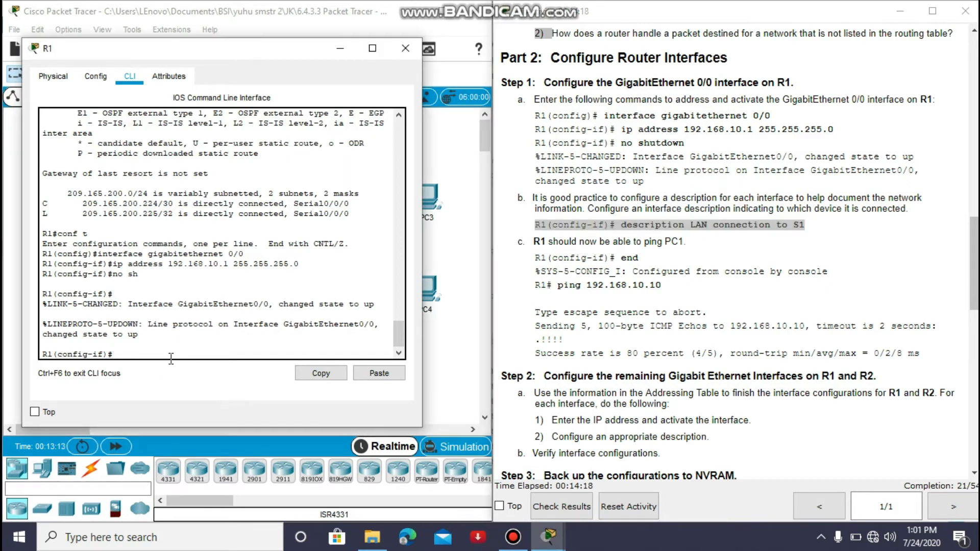
pyautogui.write('description')
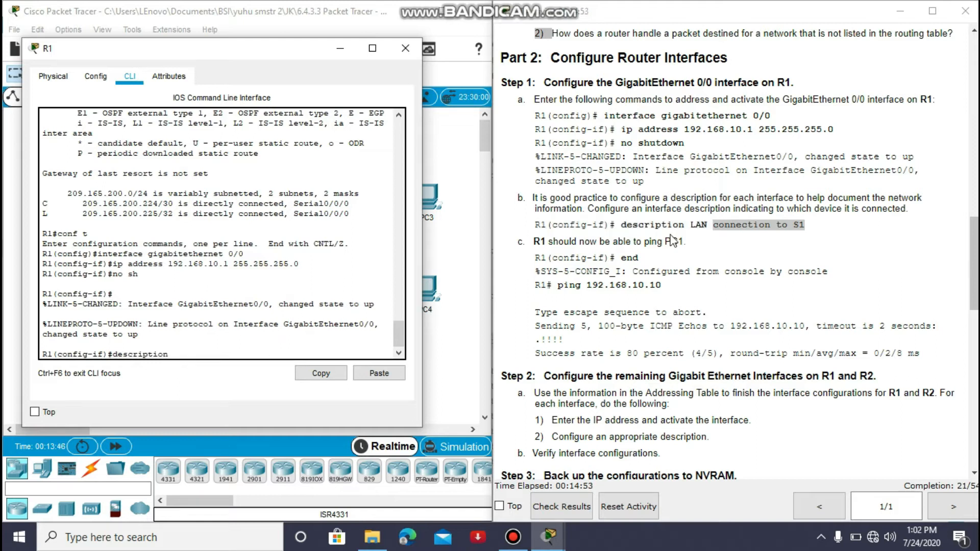
pyautogui.moveTo(690, 225); pyautogui.dragTo(799, 227)
pyautogui.hotkey('ctrl', 'c')
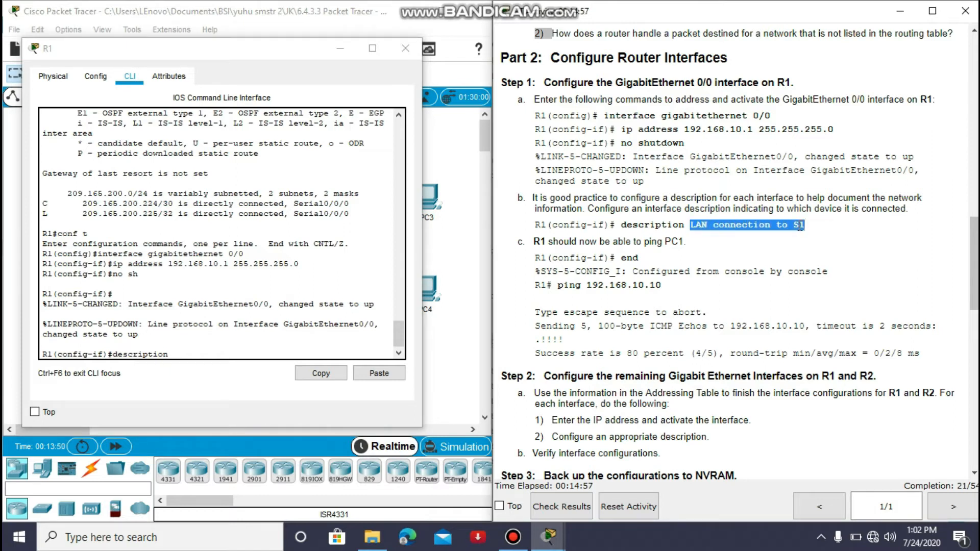
pyautogui.click(223, 352)
pyautogui.rightClick(222, 352)
pyautogui.click(237, 371)
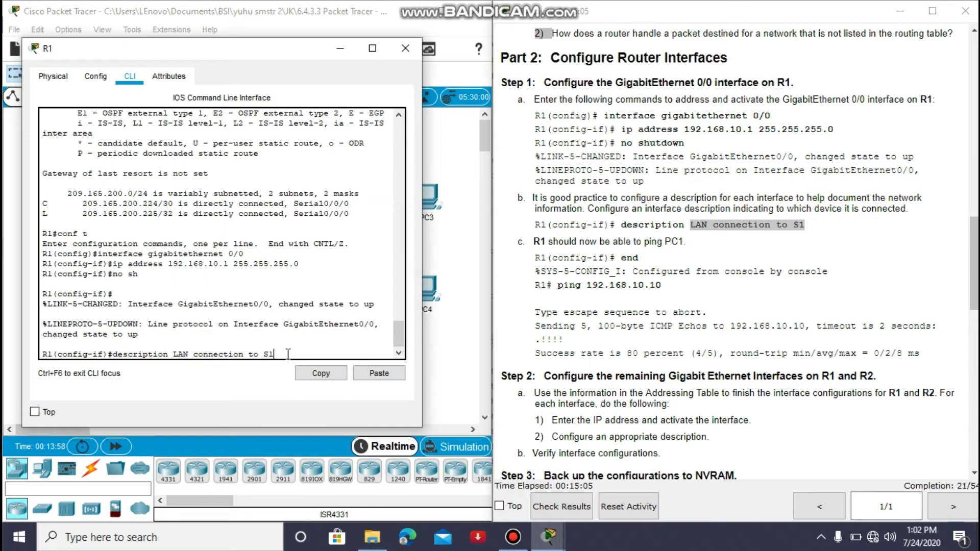
pyautogui.press('Return')
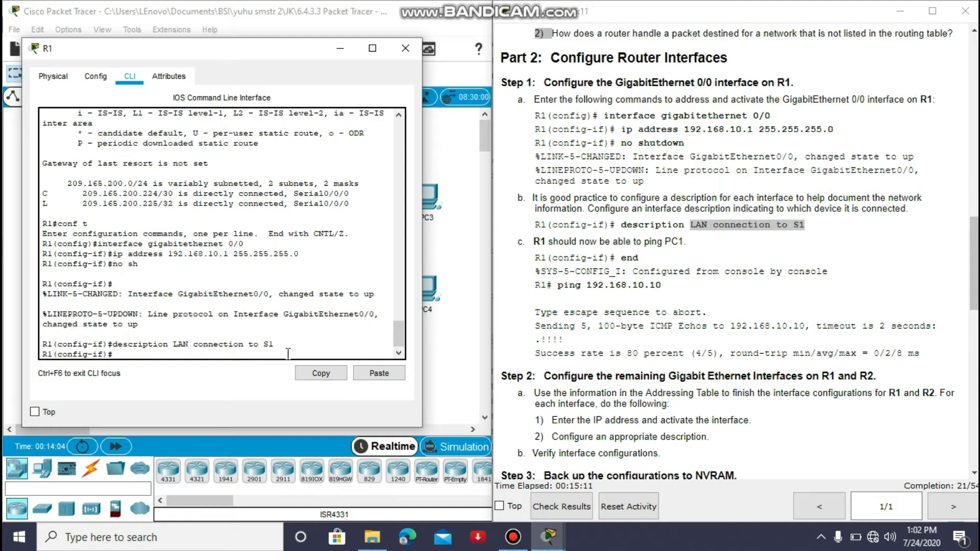
pyautogui.hotkey('ctrl', 'z')
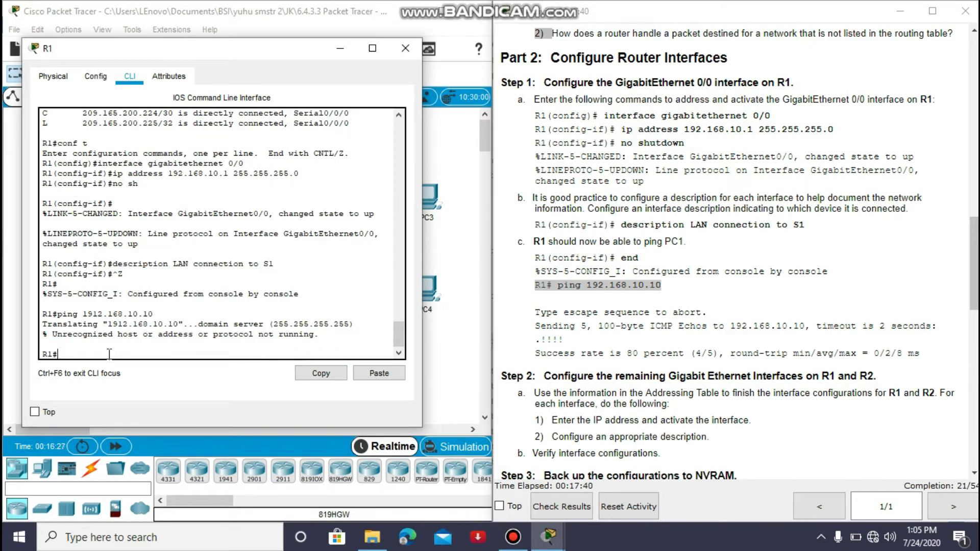
# - Ping PC1 at 192.168.10.10 from R1
pyautogui.write('ping 1')
pyautogui.write('92.168')
pyautogui.write('.101.0')
pyautogui.write('0.10')
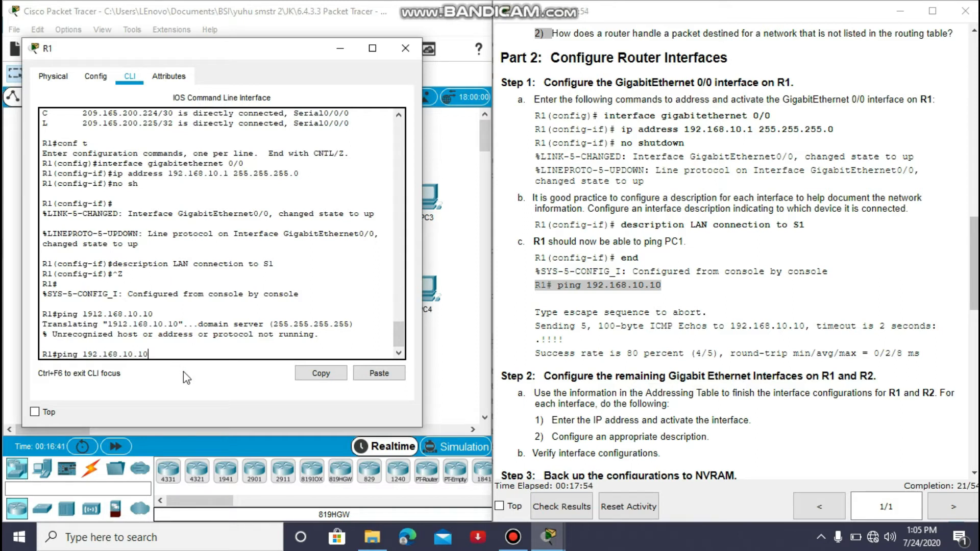
pyautogui.press('Return')
# - Highlight the Step 2 heading on the remaining Gigabit Ethernet interfaces and consult the Addressing Table at the start of the instructions
pyautogui.scroll(-2, 600, 376)
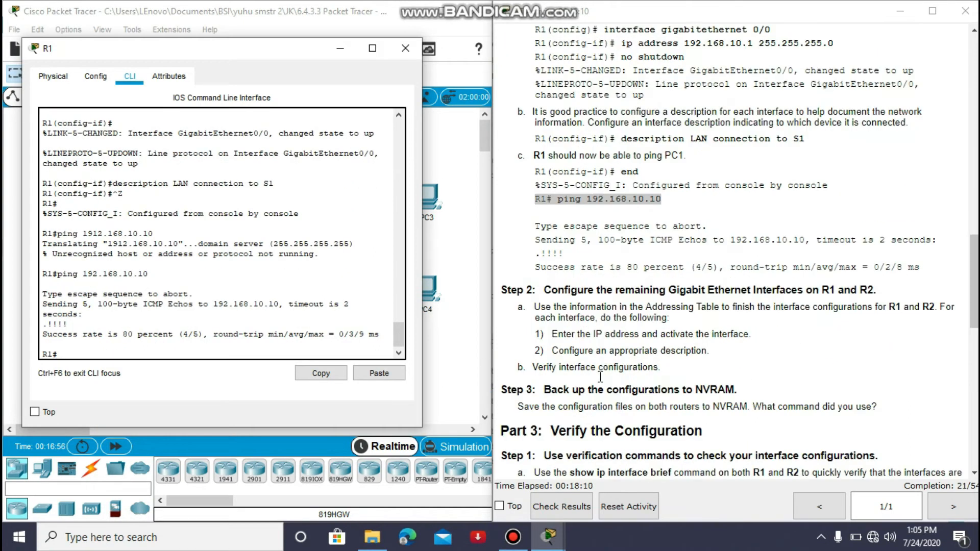
pyautogui.scroll(-1, 600, 376)
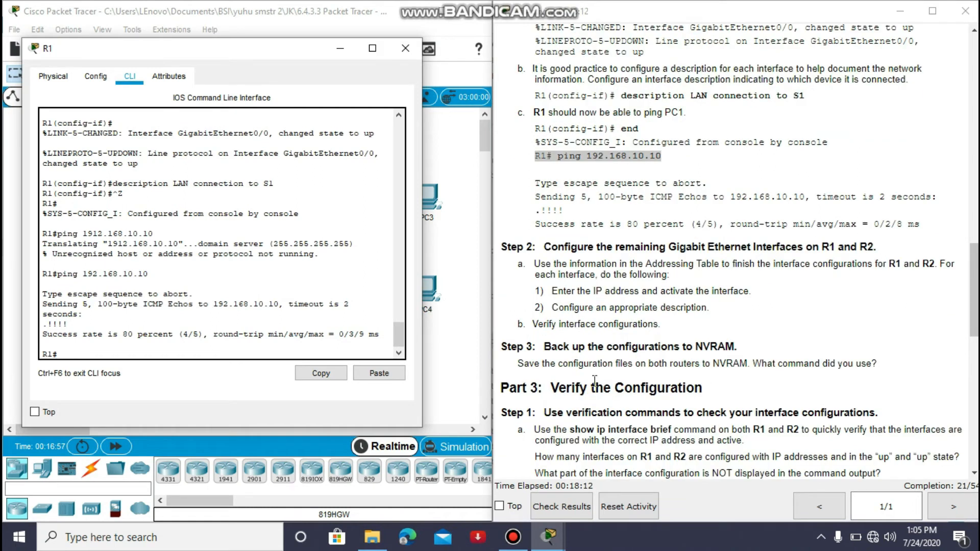
pyautogui.scroll(-3, 588, 382)
pyautogui.moveTo(500, 118); pyautogui.dragTo(879, 118)
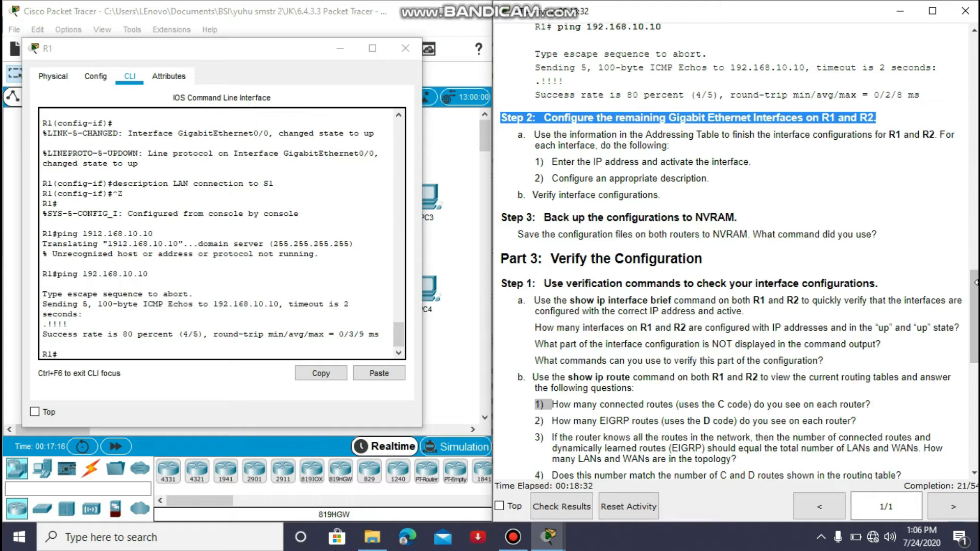
pyautogui.moveTo(974, 311); pyautogui.dragTo(974, 78)
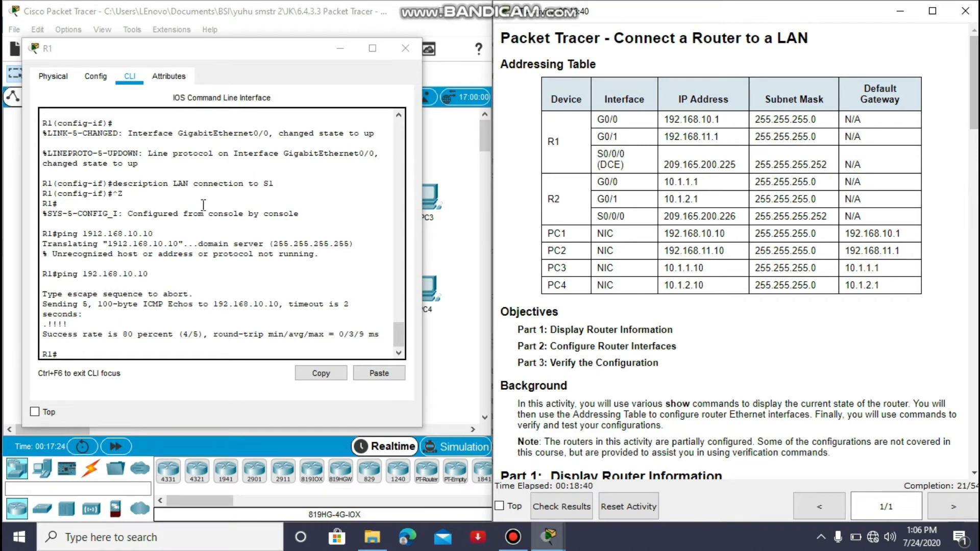
# - Enable "Always Show Port Labels in Logical Workspace" in the preferences and close them
pyautogui.moveTo(273, 48); pyautogui.dragTo(279, 84)
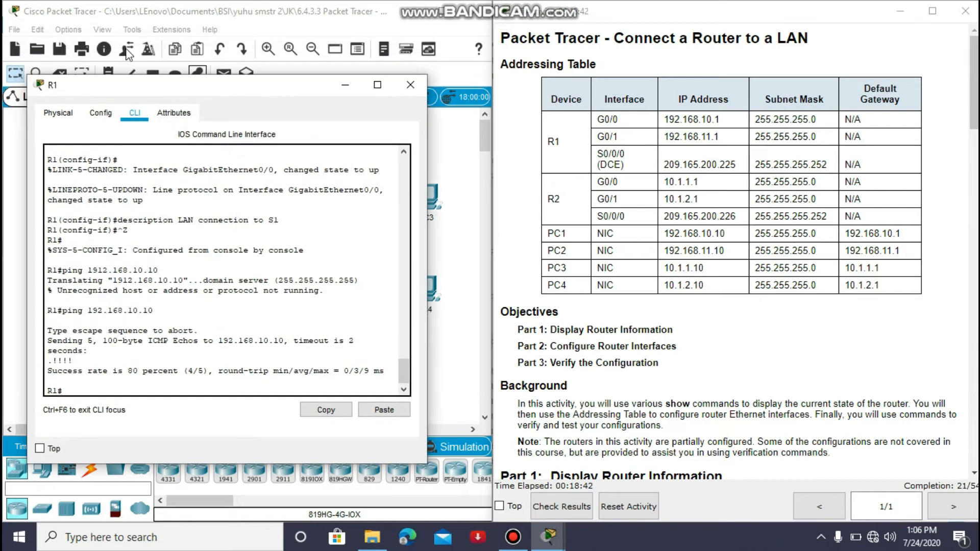
pyautogui.click(62, 31)
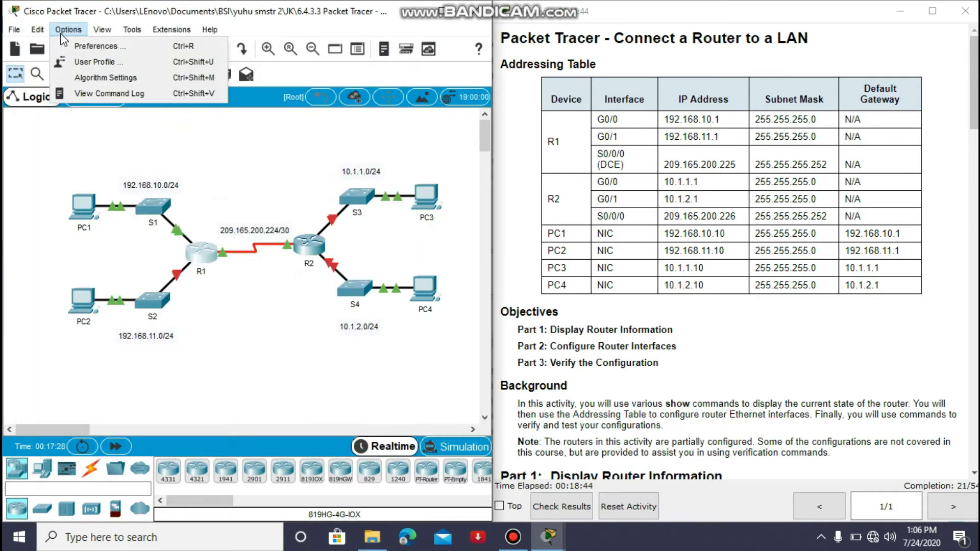
pyautogui.click(76, 46)
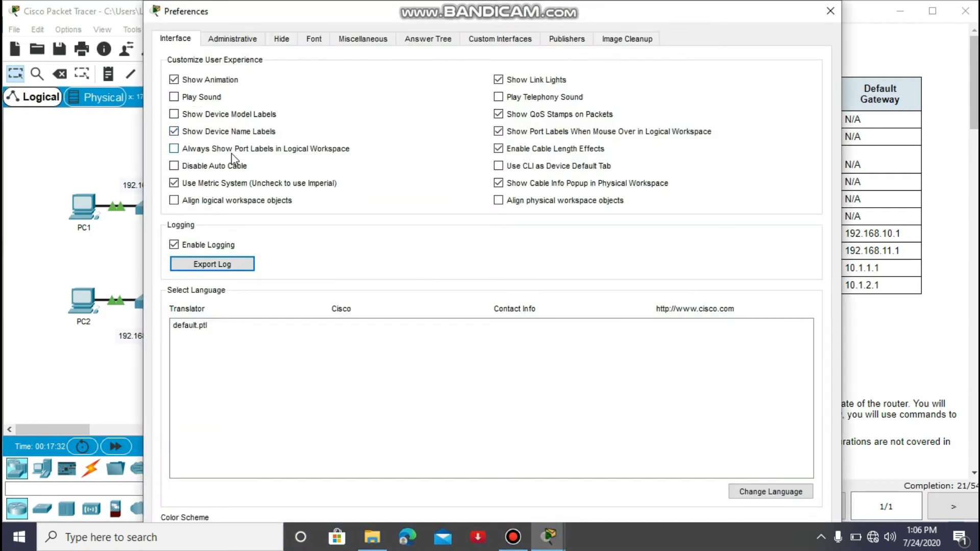
pyautogui.click(232, 154)
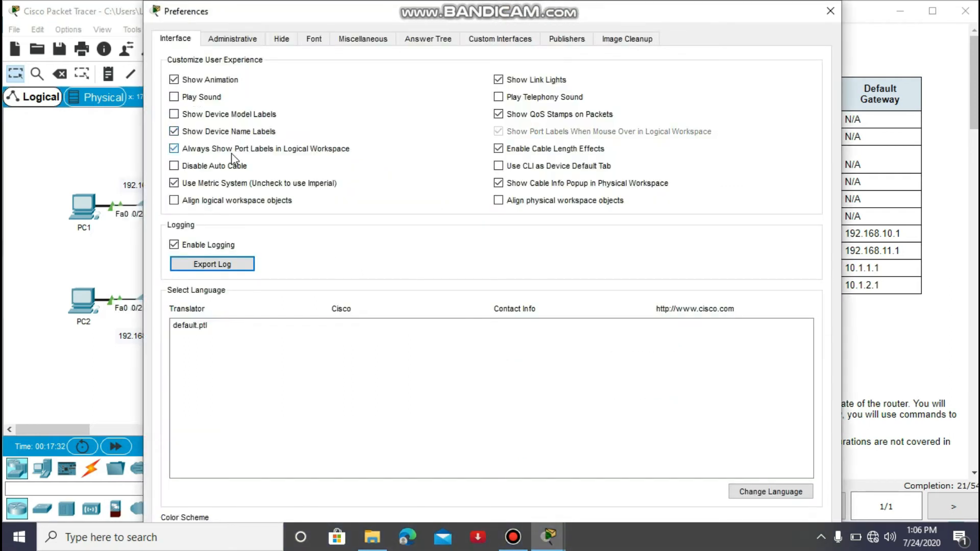
pyautogui.click(831, 11)
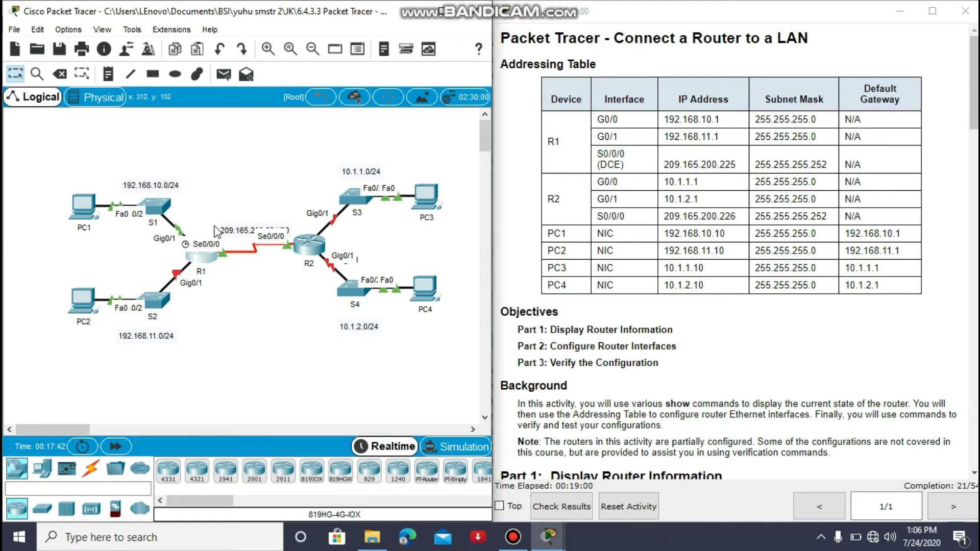
# - Open R1's command line and enter interface configuration mode for GigabitEthernet 0/1, checking the interface in the Addressing Table
pyautogui.click(205, 261)
pyautogui.moveTo(379, 92); pyautogui.dragTo(177, 77)
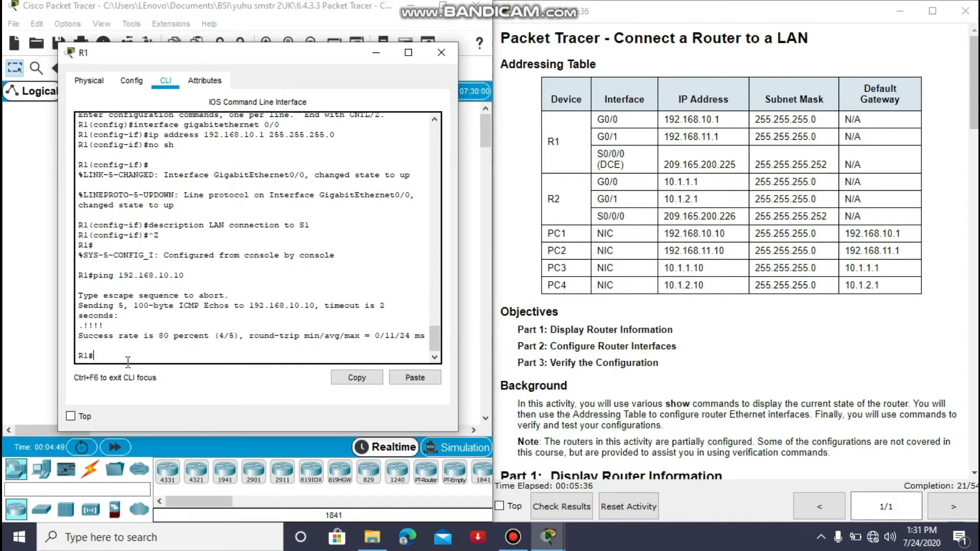
pyautogui.write('conf t')
pyautogui.press('Return')
pyautogui.write('int')
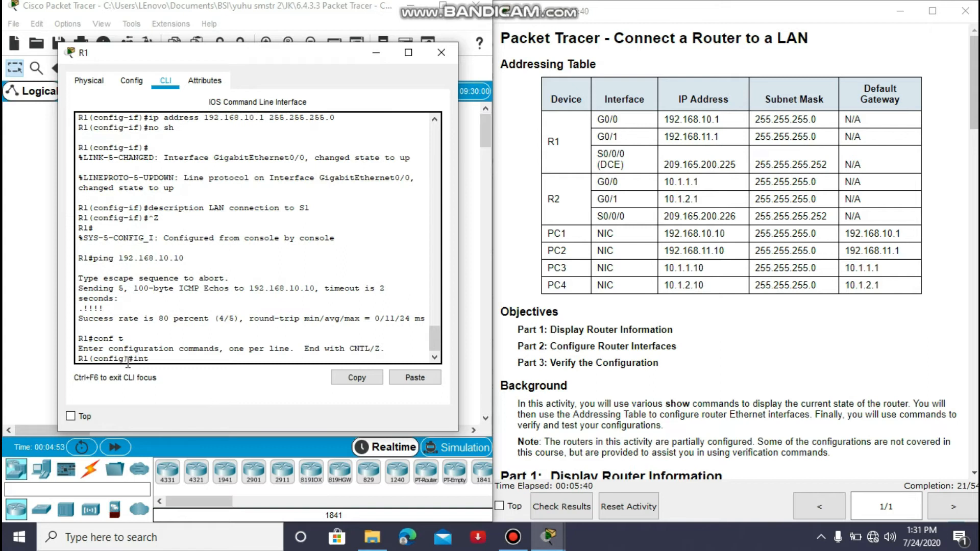
pyautogui.write('erface gigabitethernet')
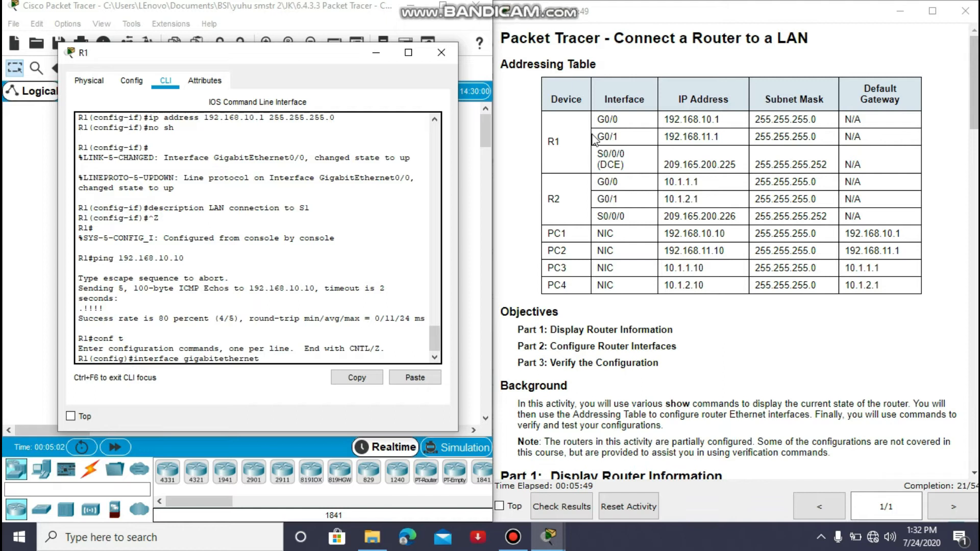
pyautogui.click(627, 137)
pyautogui.doubleClick(610, 136)
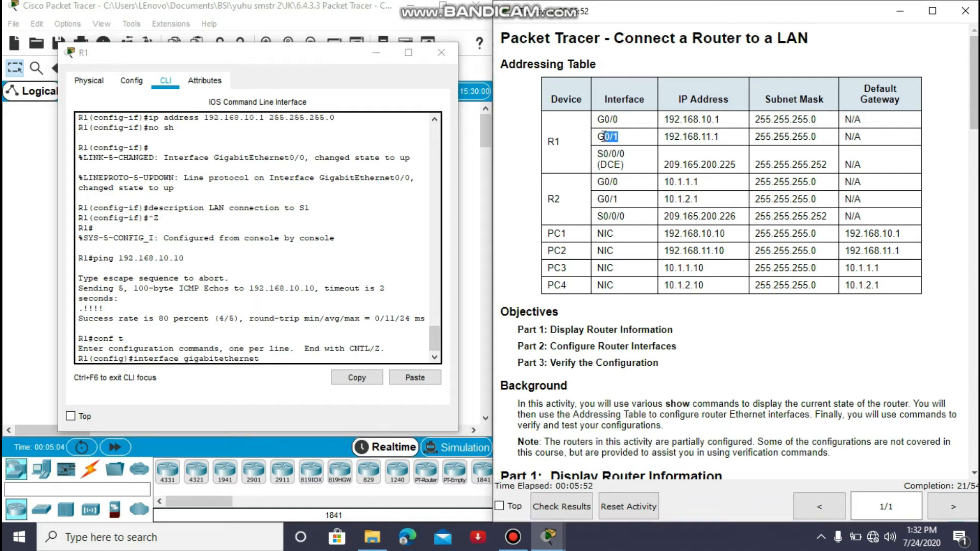
pyautogui.click(330, 360)
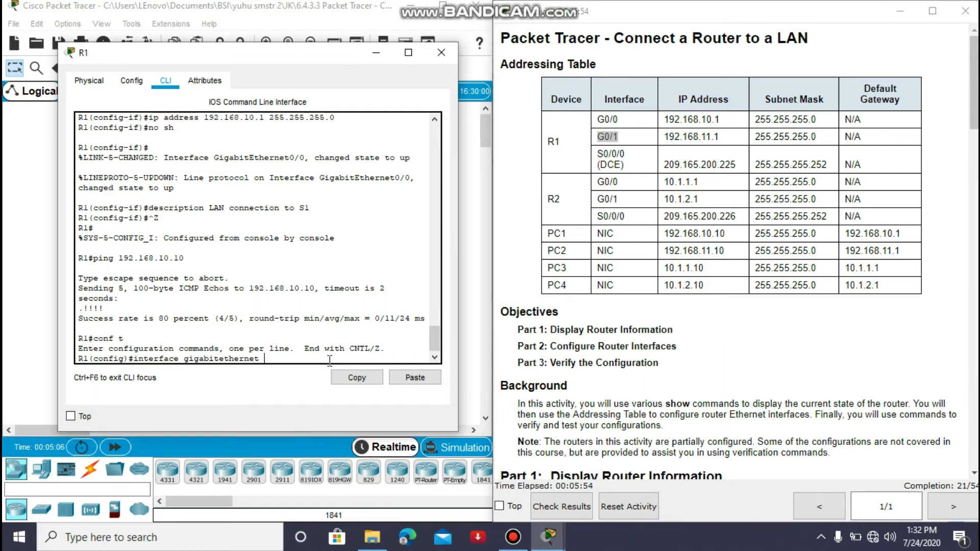
pyautogui.write('0/1')
pyautogui.press('Return')
# - Assign IP address 192.168.11.10 with mask 255.255.255.0 to R1's GigabitEthernet 0/1 and enable the interface
pyautogui.write('ip add')
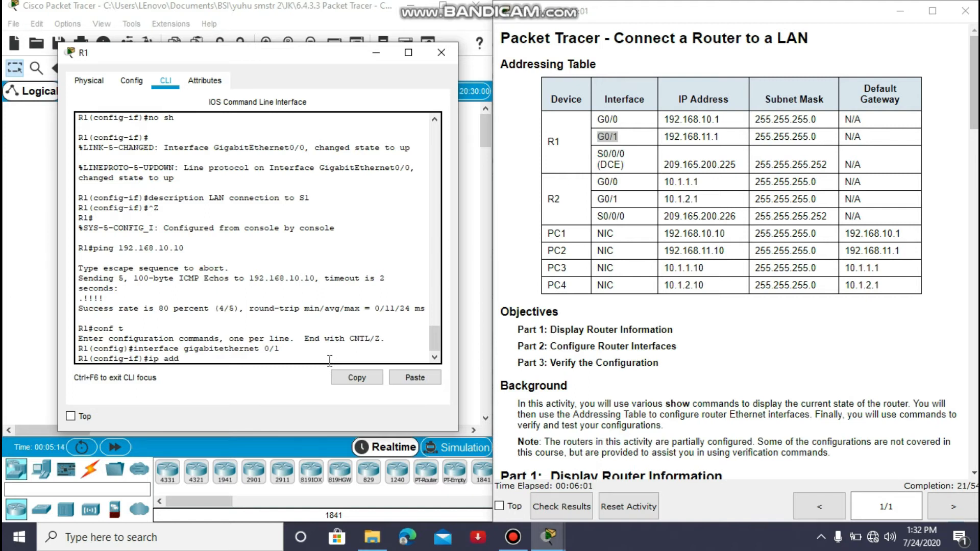
pyautogui.write('ress 192.168')
pyautogui.write('.10')
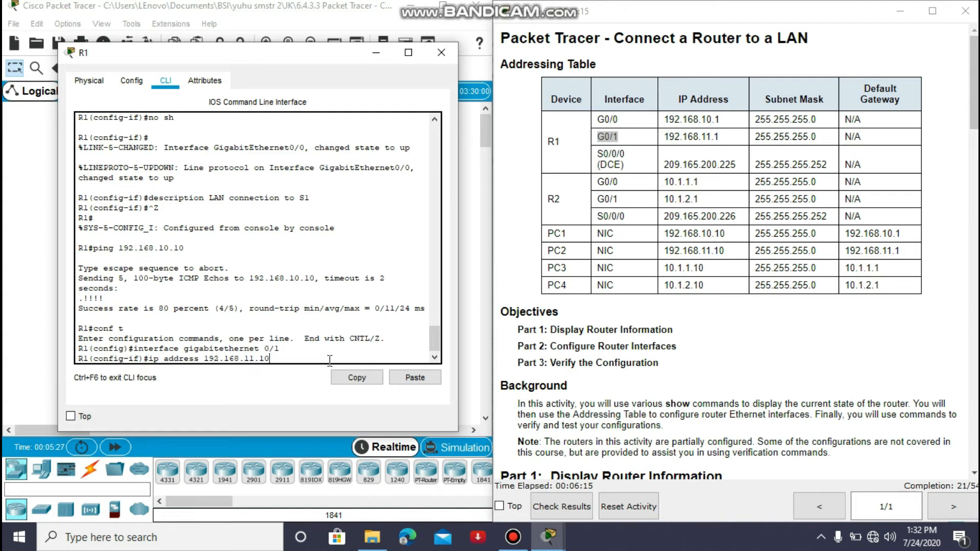
pyautogui.write(' 255.255.2555')
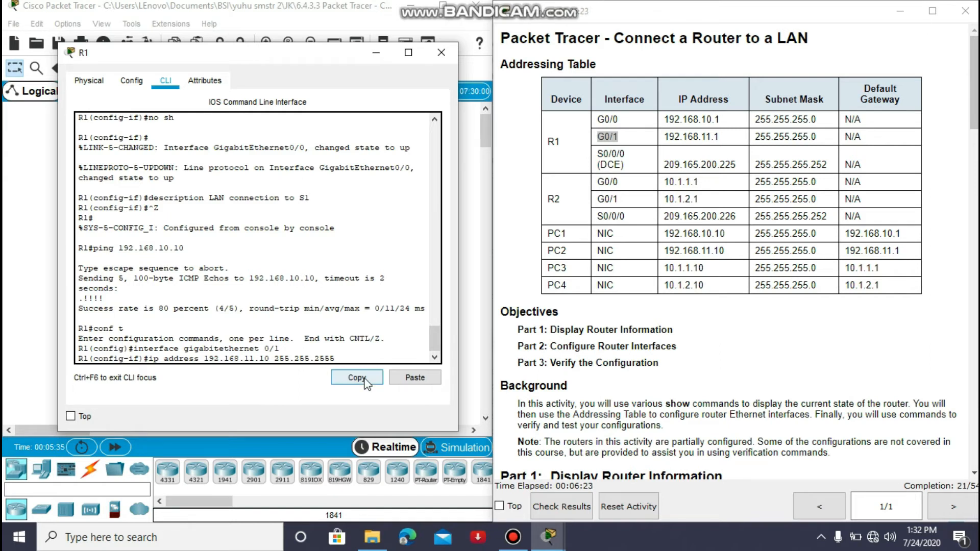
pyautogui.press('BackSpace')
pyautogui.write('.0')
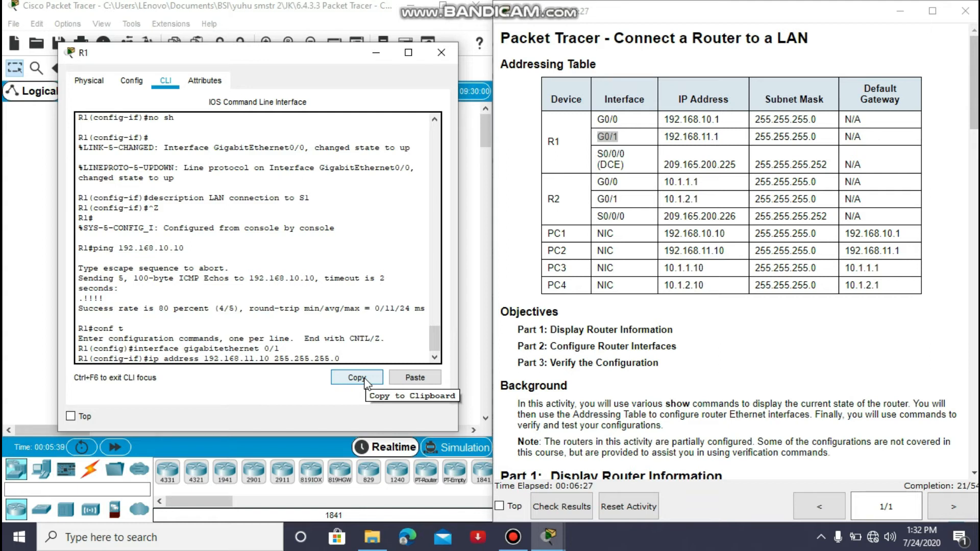
pyautogui.press('Return')
pyautogui.write('no sh')
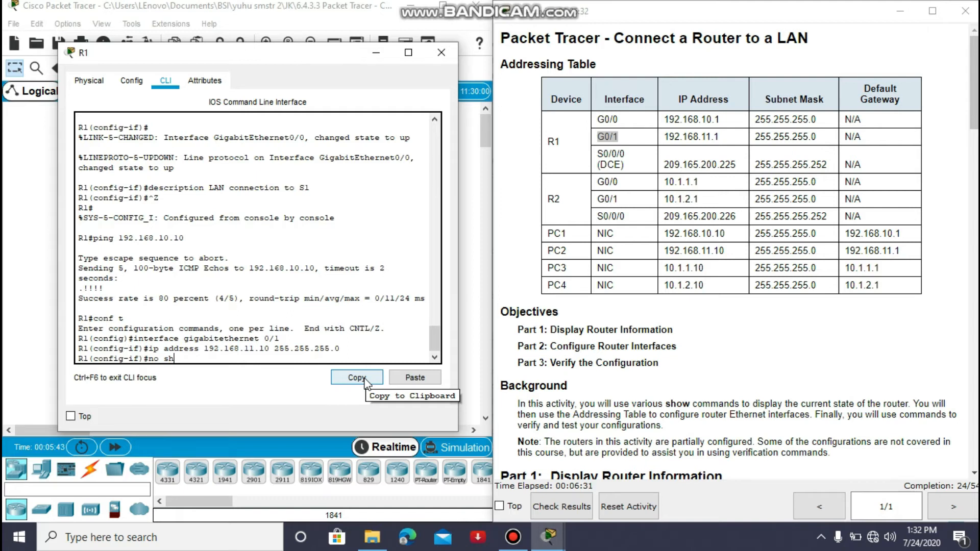
pyautogui.press('Return')
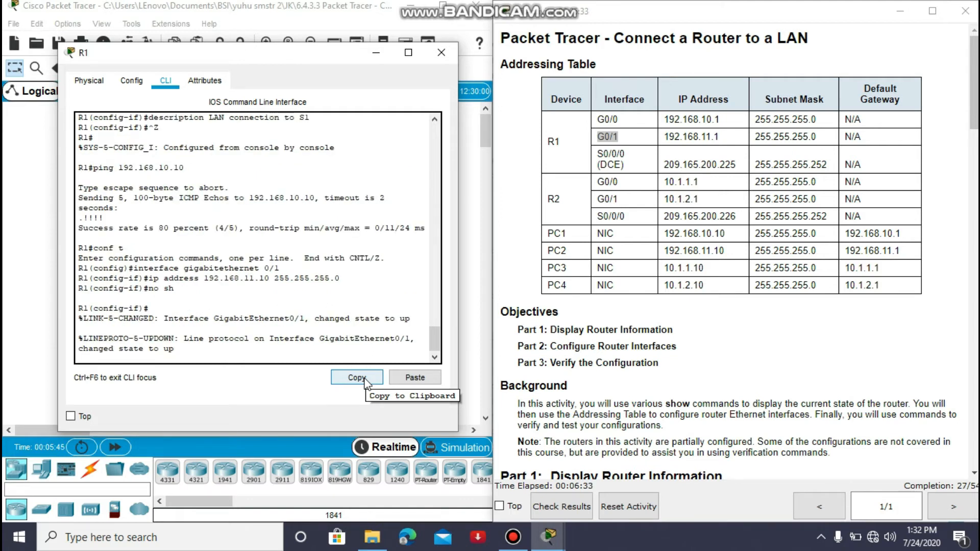
# - Set R1's GigabitEthernet 0/1 description to "LAN connection to S2" and leave configuration mode
pyautogui.press('Return')
pyautogui.write('description')
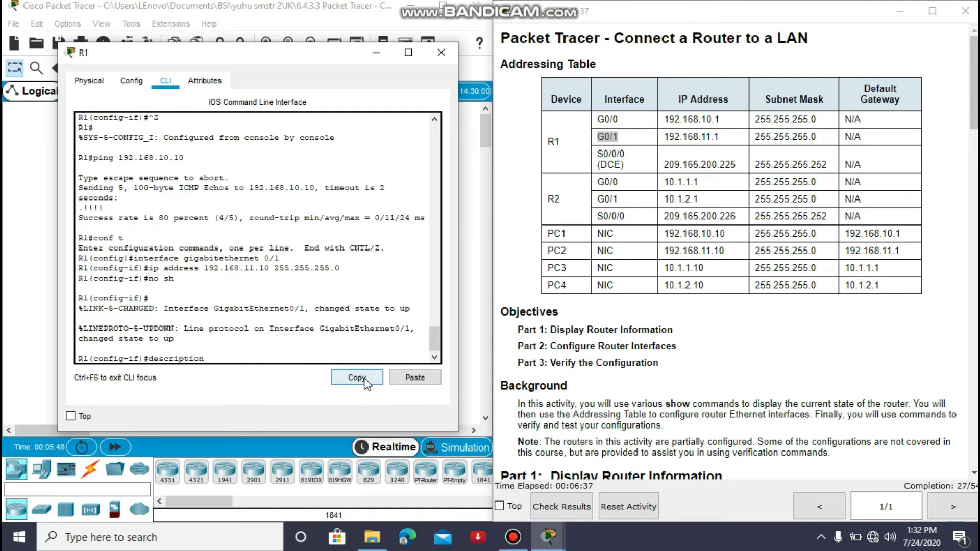
pyautogui.rightClick(301, 360)
pyautogui.click(317, 383)
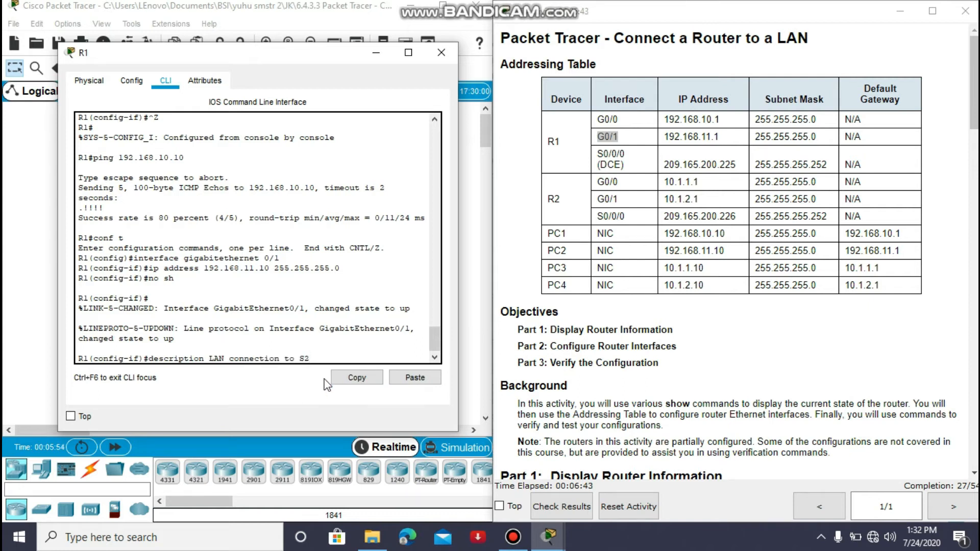
pyautogui.press('Return')
pyautogui.write('exit')
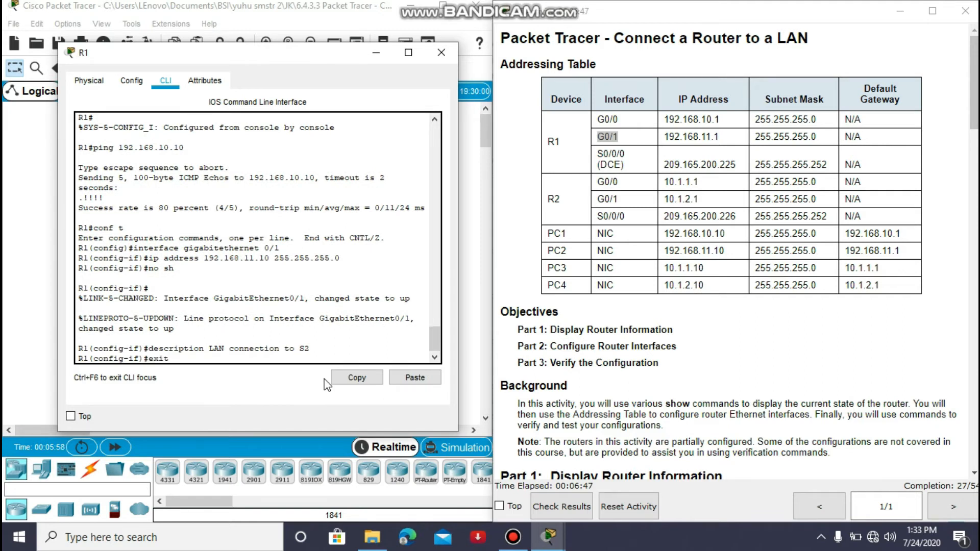
pyautogui.press('Return')
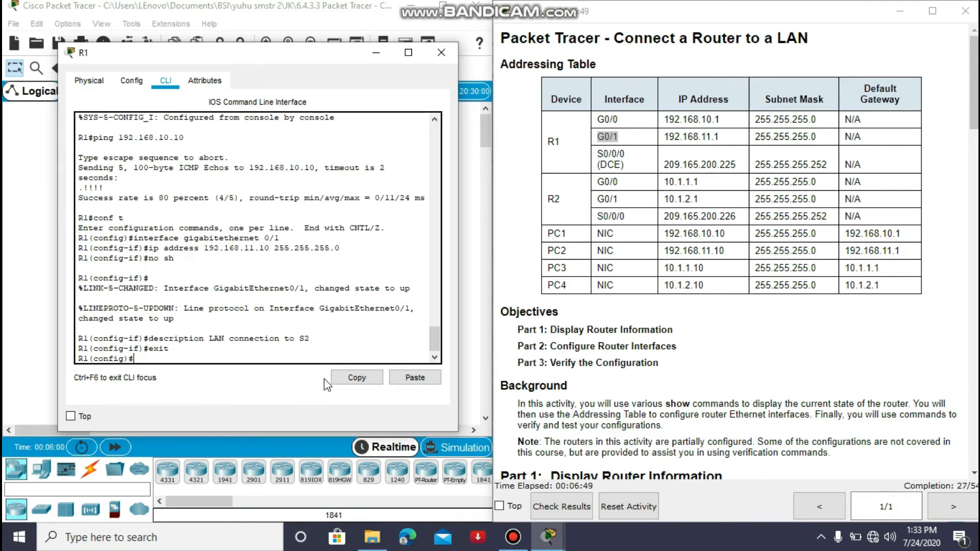
pyautogui.hotkey('ctrl', 'z')
# - Ping PC2 at 192.168.11.10 from R1 and close the R1 window
pyautogui.write('ping')
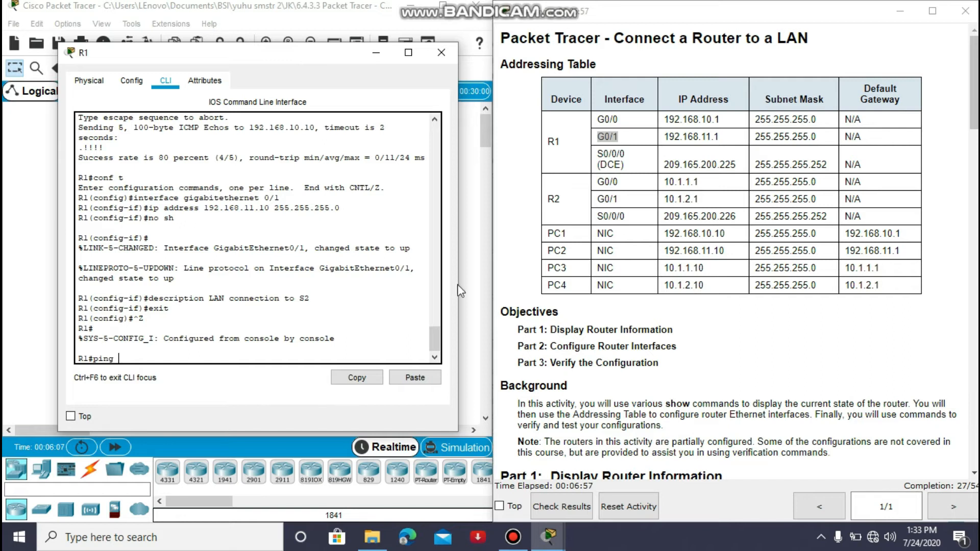
pyautogui.click(558, 254)
pyautogui.click(558, 253)
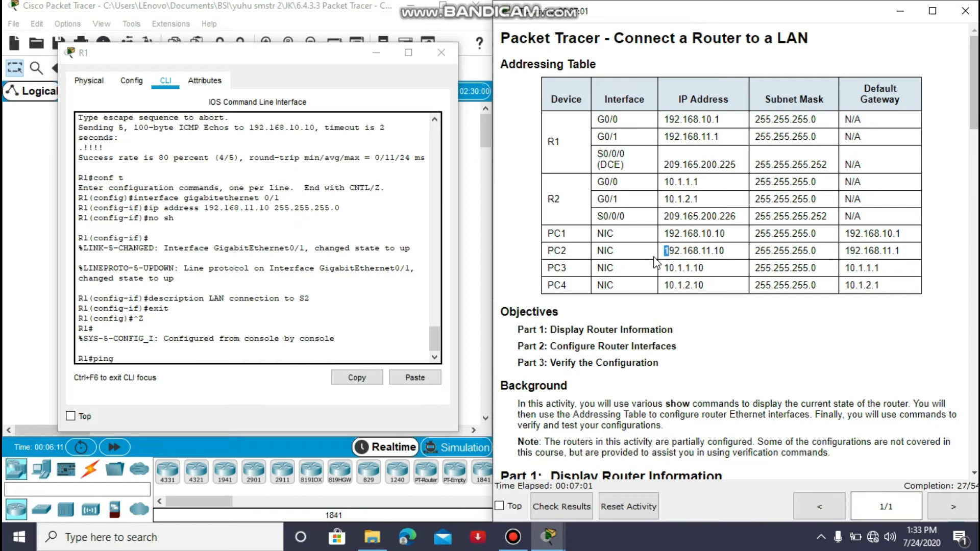
pyautogui.click(212, 358)
pyautogui.write('1')
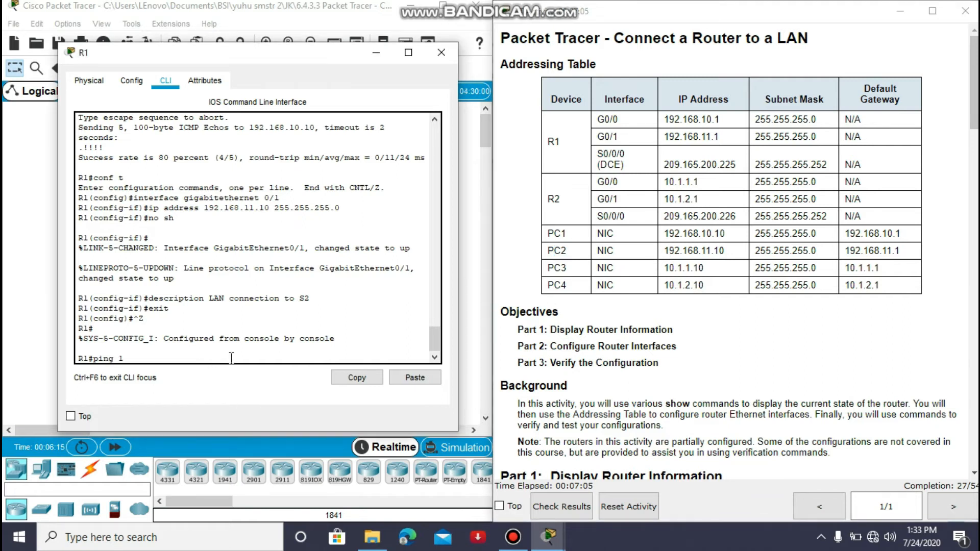
pyautogui.write('92.168.11.10')
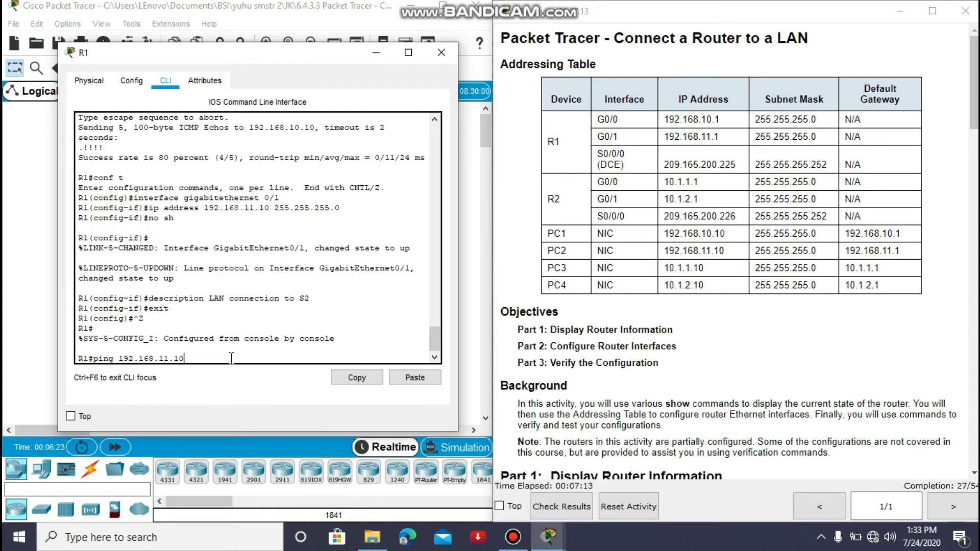
pyautogui.press('Return')
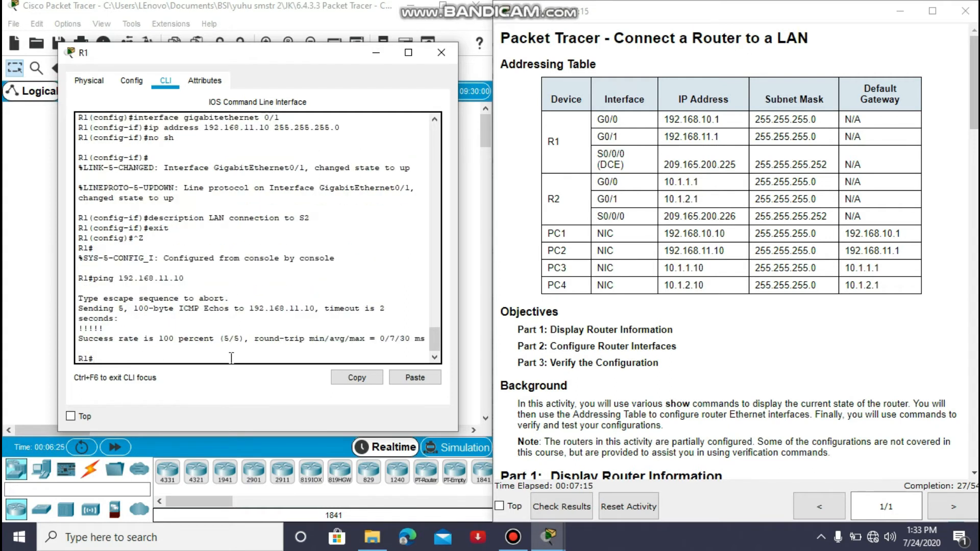
pyautogui.click(441, 53)
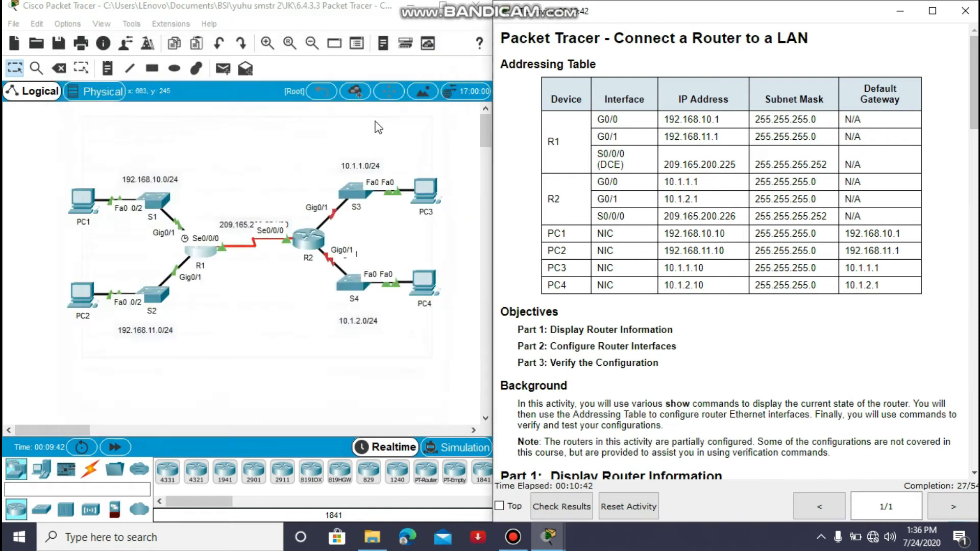
# - Open R2's command line and enter interface configuration mode for GigabitEthernet 0/0
pyautogui.click(310, 240)
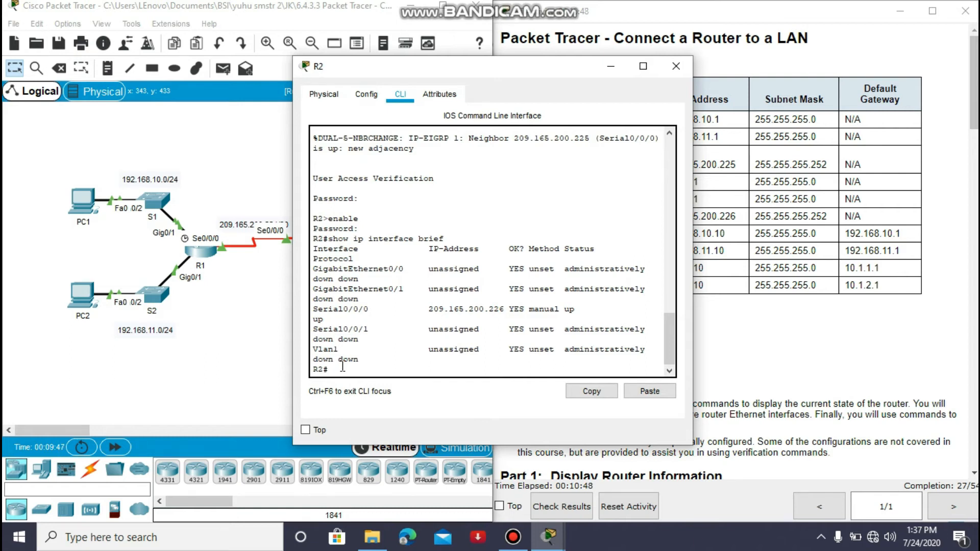
pyautogui.write('conf t')
pyautogui.press('Return')
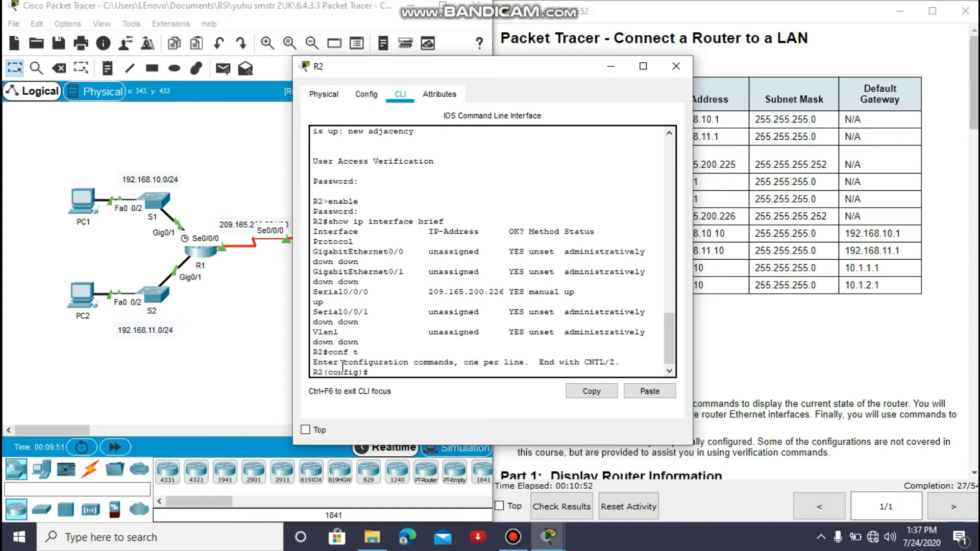
pyautogui.write('interface gigabitetherne')
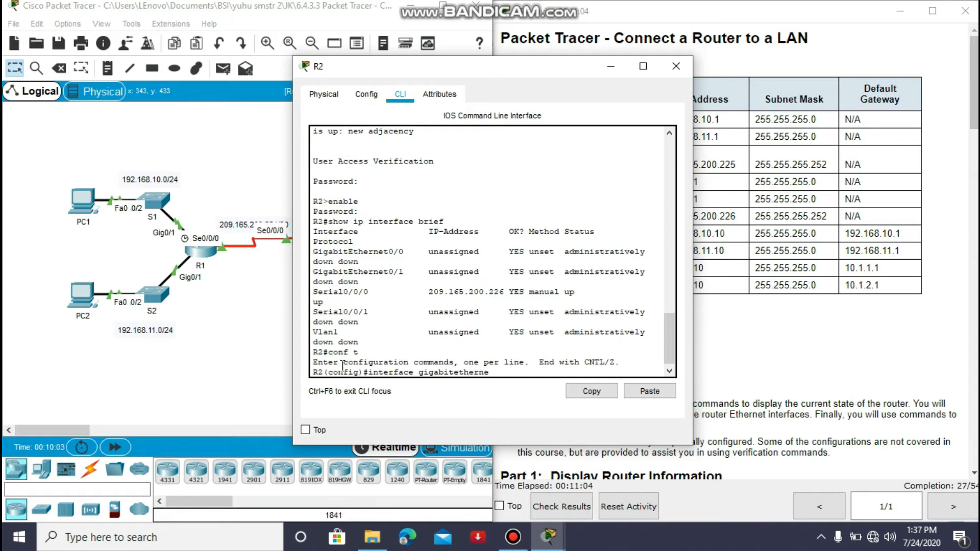
pyautogui.write('t 0/0')
pyautogui.press('Return')
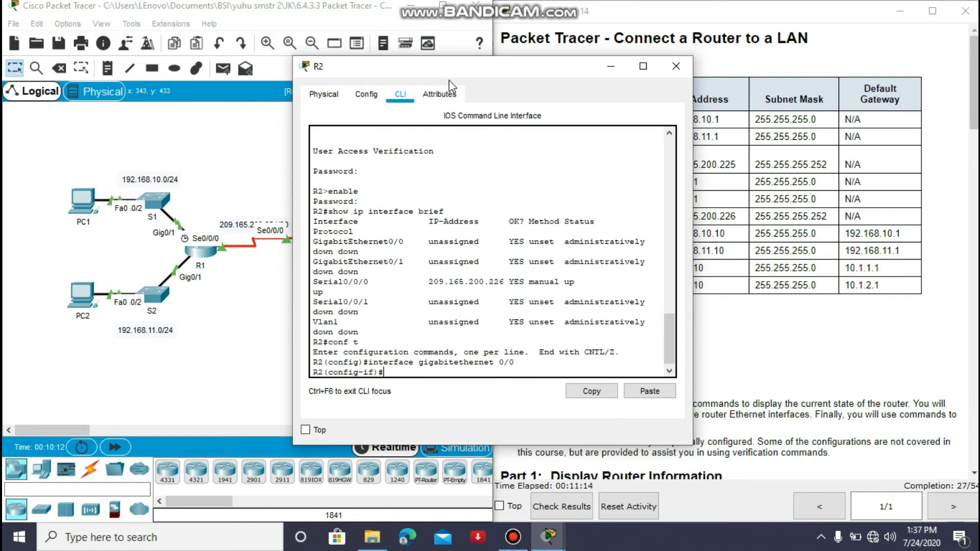
# - Assign IP address 10.1.1.1 with mask 255.255.255.0 from the Addressing Table to R2's GigabitEthernet 0/0 and enable the interface
pyautogui.moveTo(455, 72); pyautogui.dragTo(212, 63)
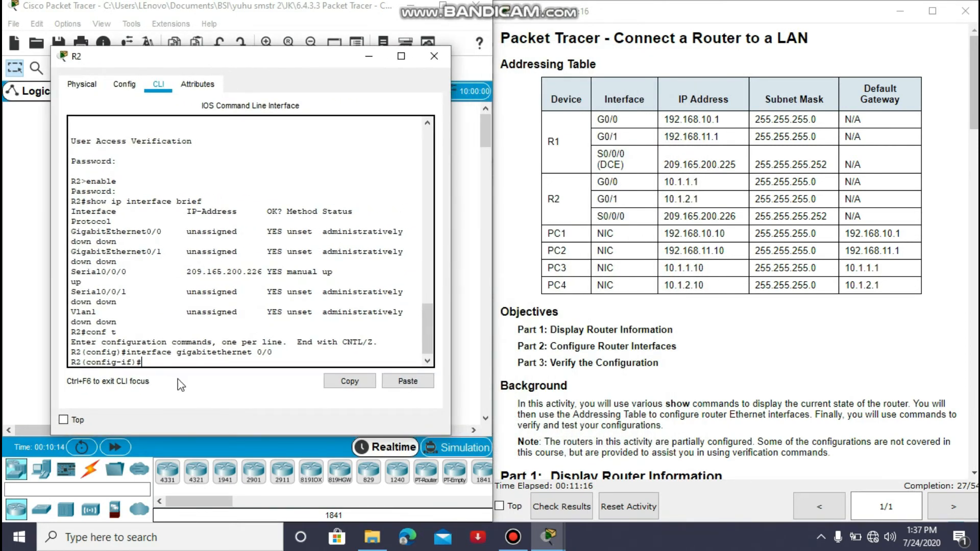
pyautogui.write('ip address')
pyautogui.doubleClick(557, 267)
pyautogui.doubleClick(557, 285)
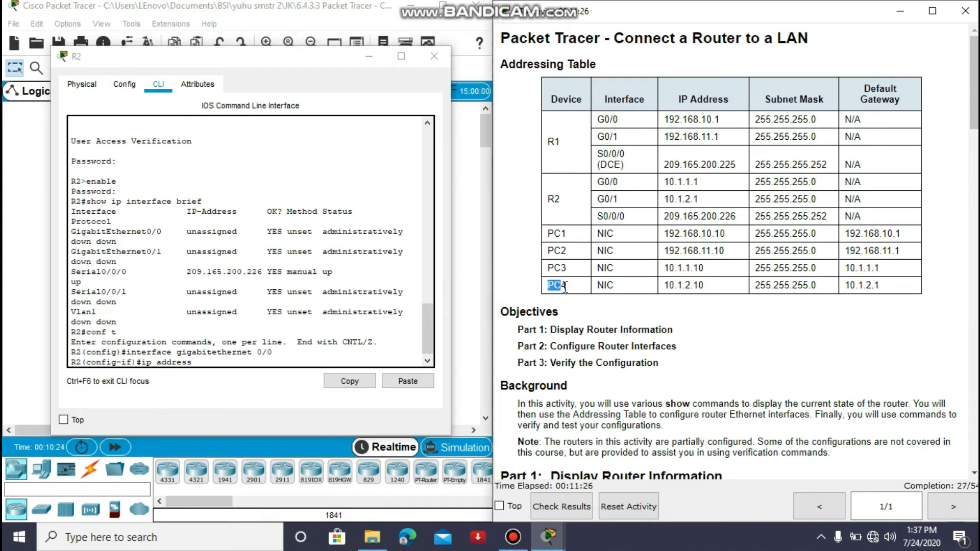
pyautogui.click(302, 365)
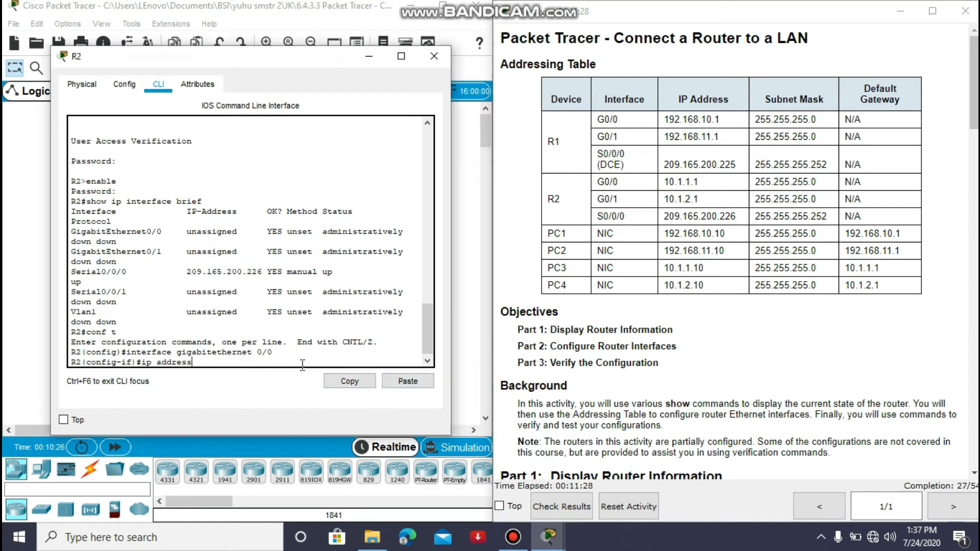
pyautogui.write('10.1.1.1 255.255.255.0')
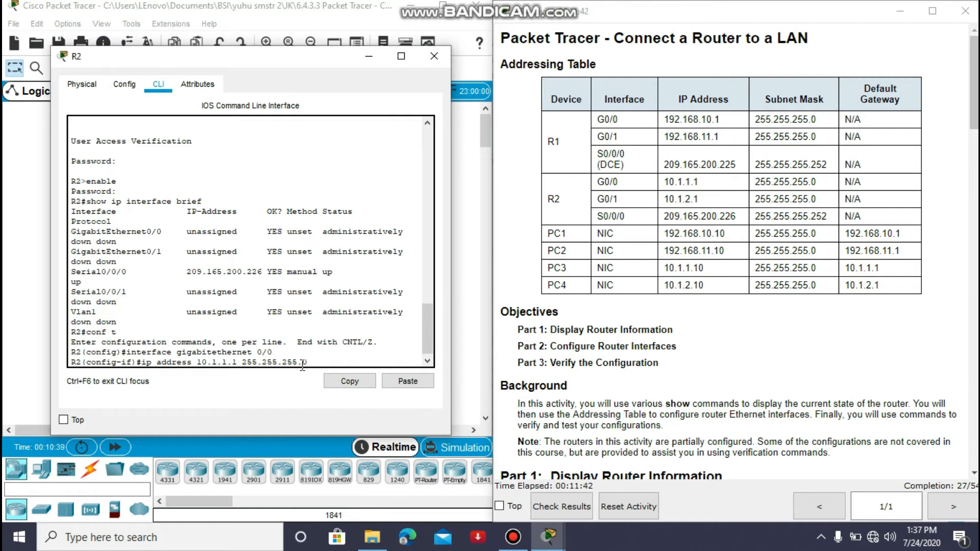
pyautogui.press('Return')
pyautogui.write('no sh')
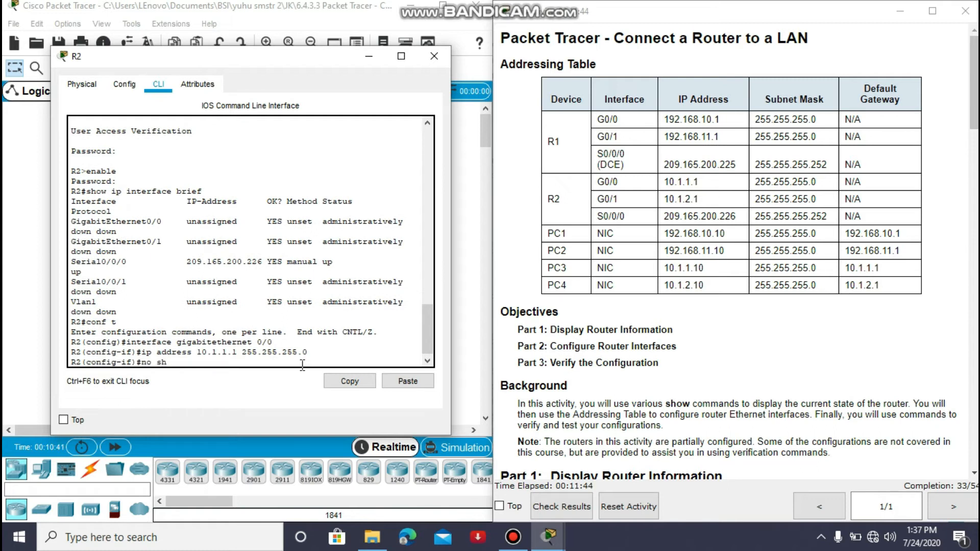
pyautogui.press('Return')
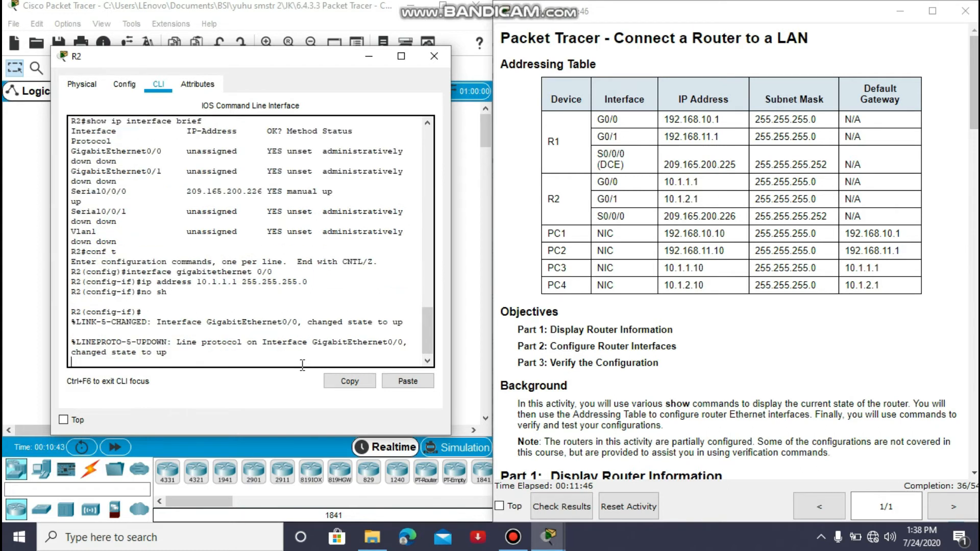
# - Set R2's GigabitEthernet 0/0 description to "LAN connection to S3"
pyautogui.press('Return')
pyautogui.write('d')
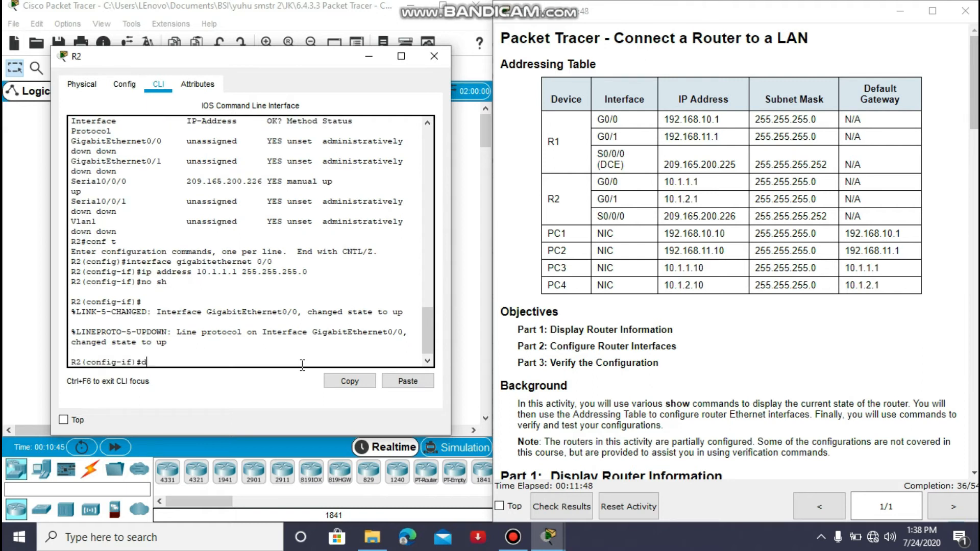
pyautogui.write('escription')
pyautogui.rightClick(263, 364)
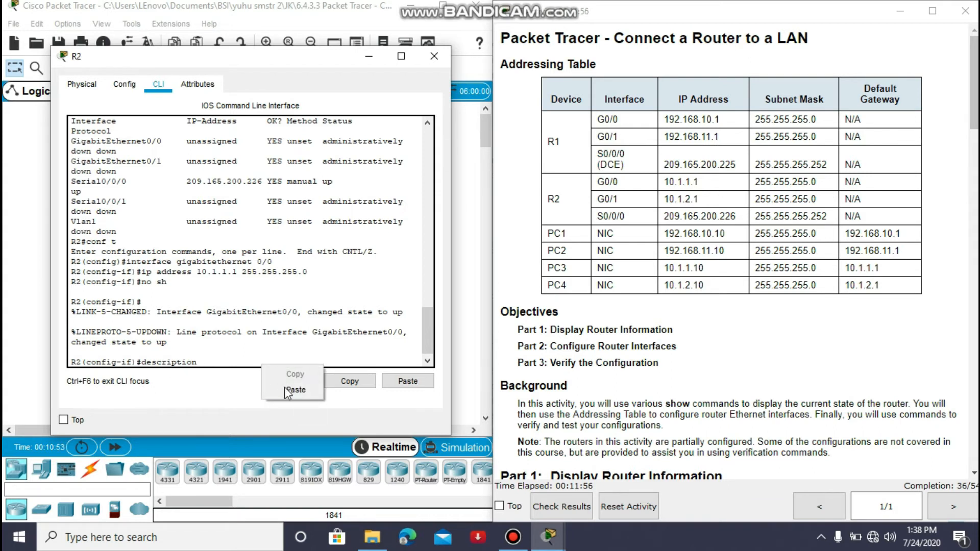
pyautogui.click(294, 390)
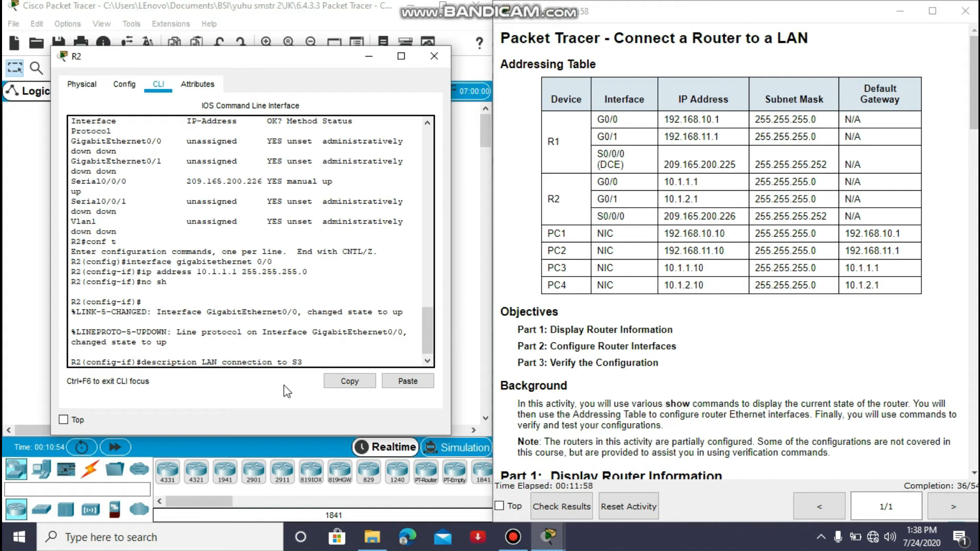
pyautogui.press('Return')
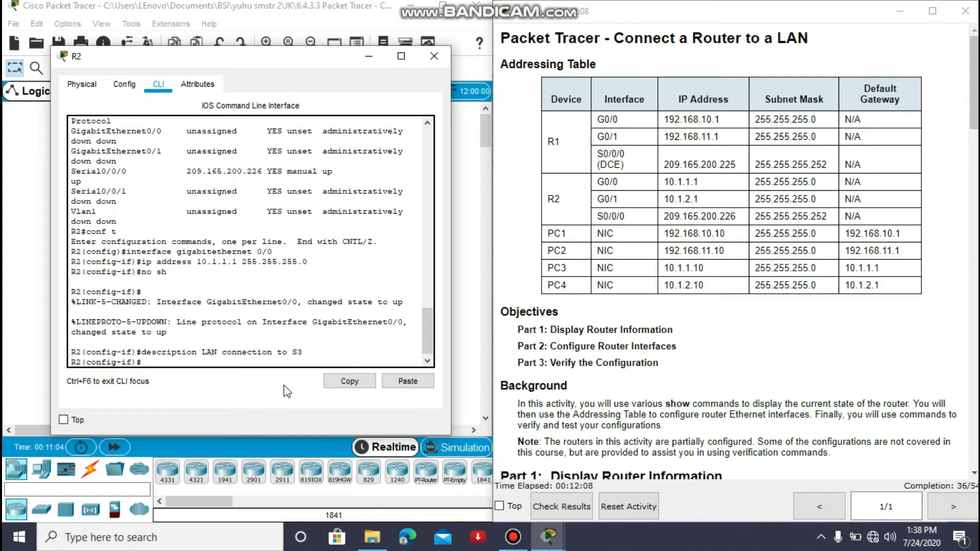
# - Leave R2's current interface configuration, re-enter global configuration mode and open interface configuration for GigabitEthernet 0/1
pyautogui.hotkey('ctrl', 'z')
pyautogui.press('Return')
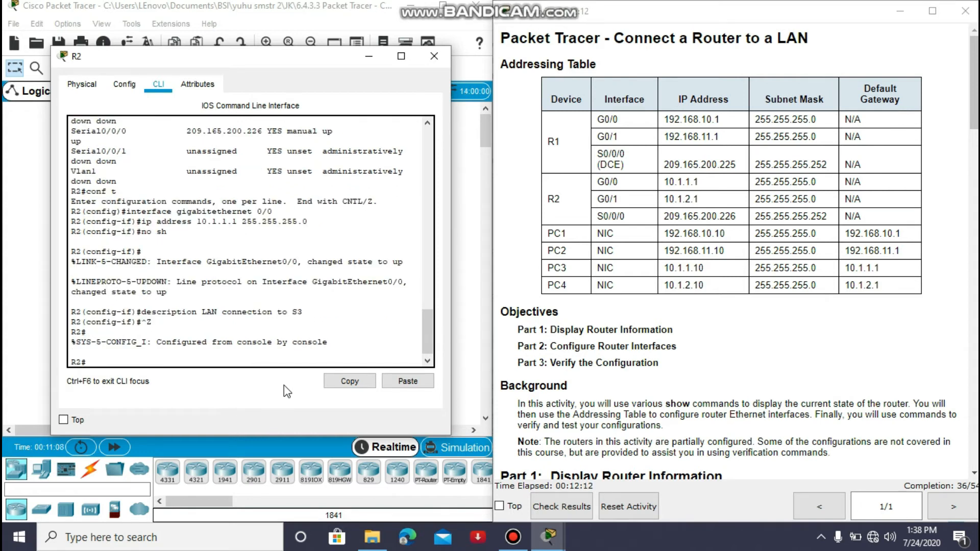
pyautogui.write('conf t')
pyautogui.press('Return')
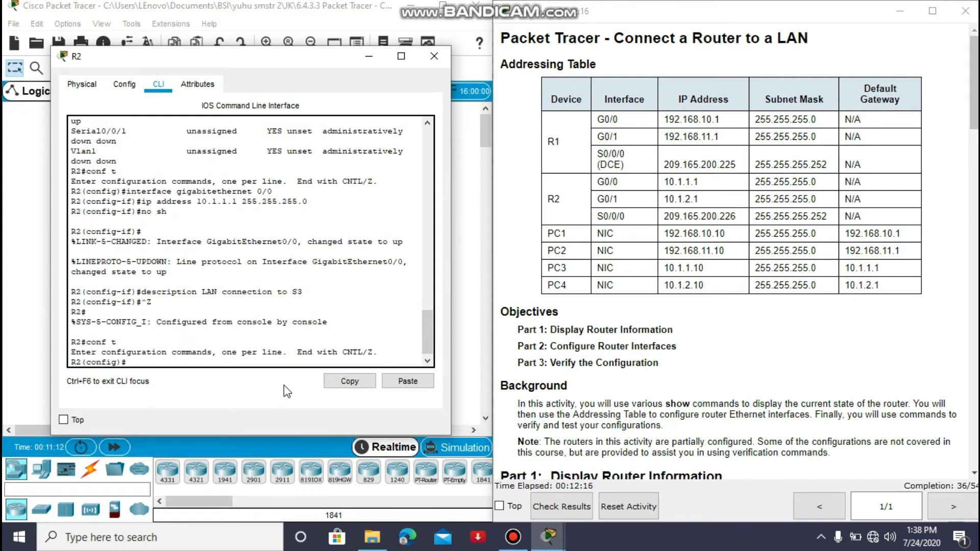
pyautogui.write('interface gigabitethr')
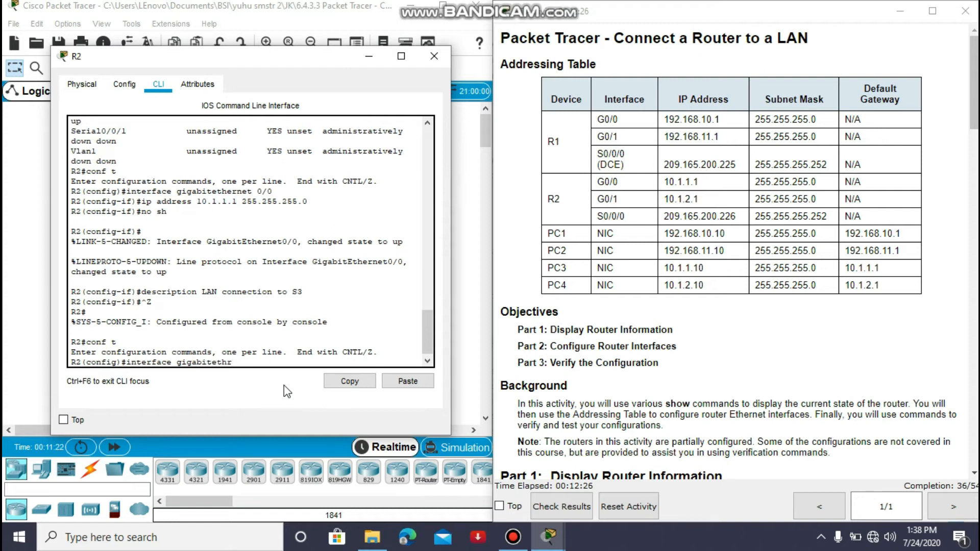
pyautogui.press('BackSpace')
pyautogui.write('e')
pyautogui.write('nrt')
pyautogui.press('BackSpace')
pyautogui.press('BackSpace')
pyautogui.write('e')
pyautogui.press('BackSpace')
pyautogui.press('BackSpace')
pyautogui.press('BackSpace')
pyautogui.write('rnet 0/1')
pyautogui.press('Return')
# - Assign IP address 10.1.2.1 with mask 255.255.255.0 to R2's GigabitEthernet 0/1 and enable the interface
pyautogui.write('ip')
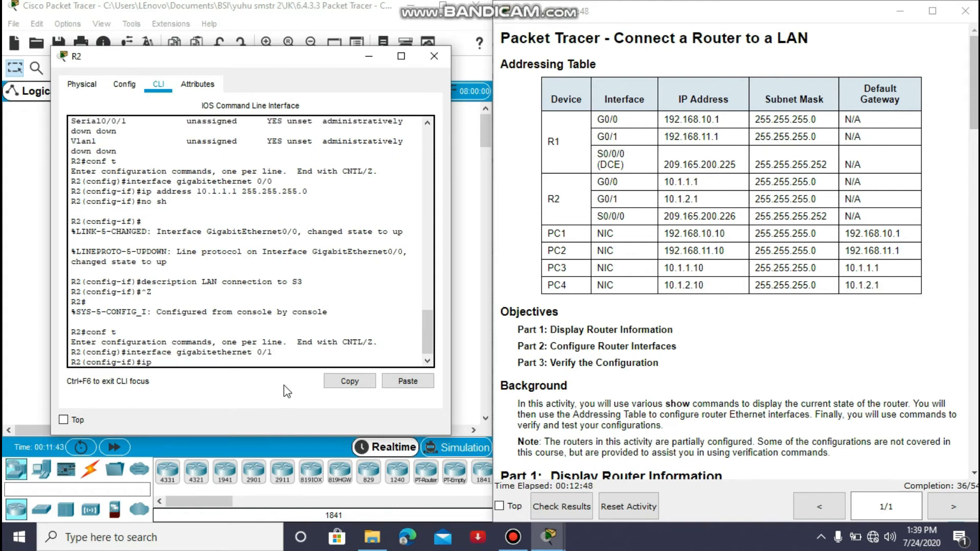
pyautogui.write(' address 10.')
pyautogui.write('1.2.1 255.255')
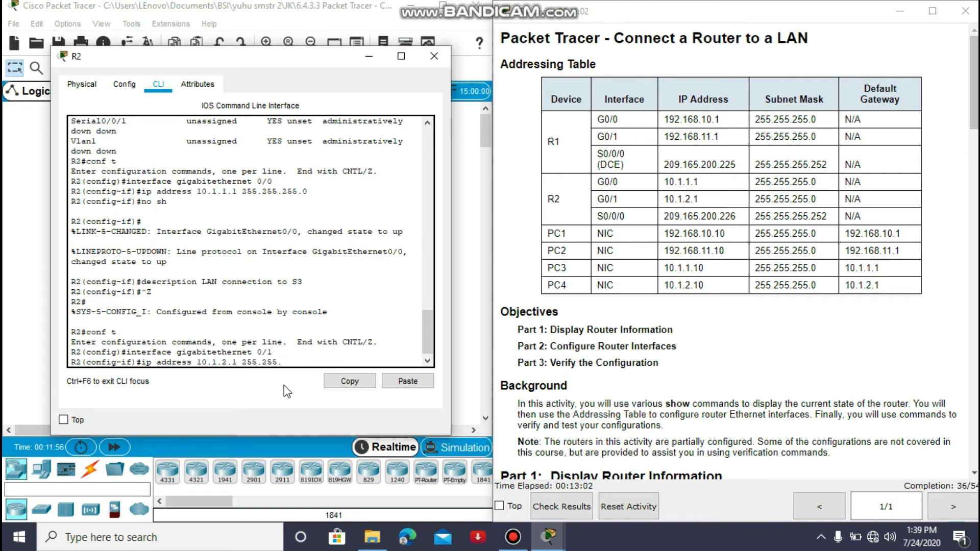
pyautogui.write('.255.0')
pyautogui.press('Return')
pyautogui.write('no sh')
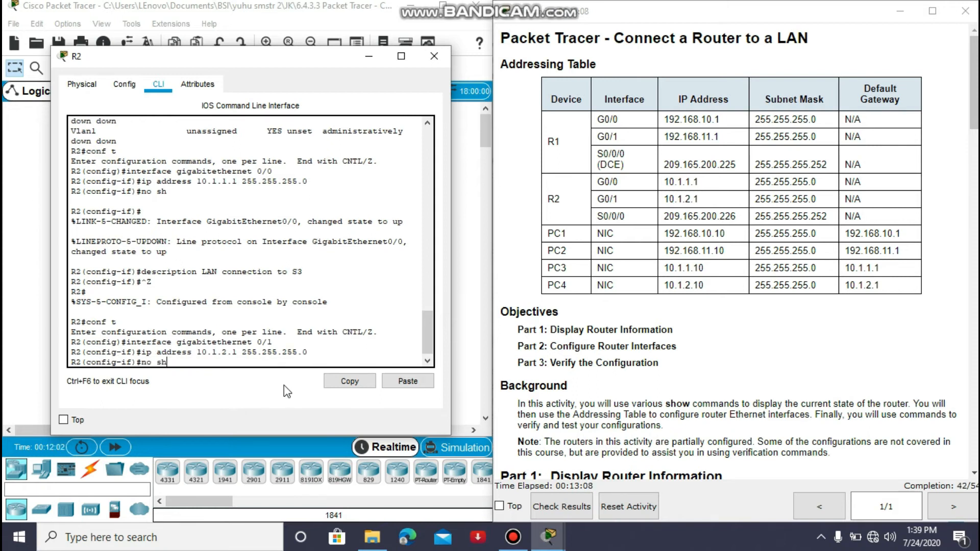
pyautogui.press('Return')
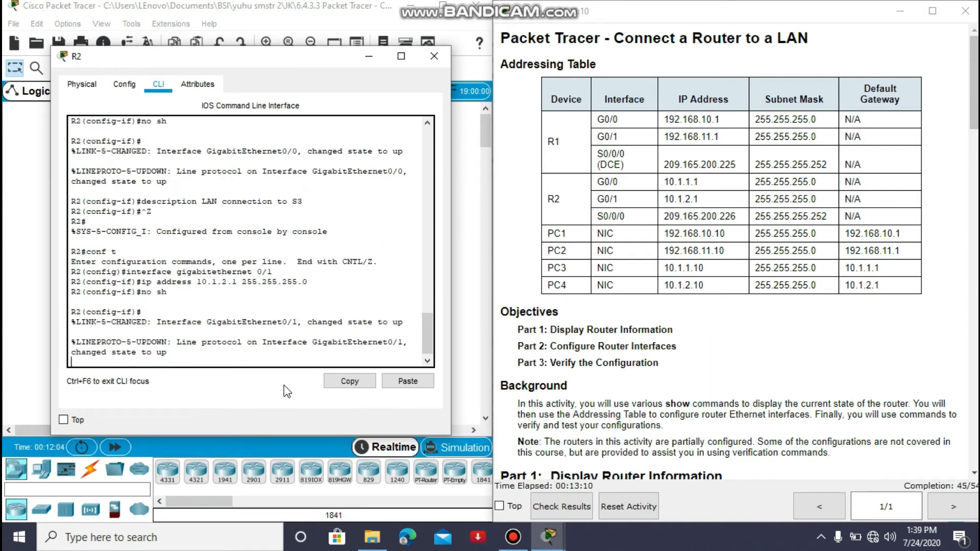
pyautogui.press('Return')
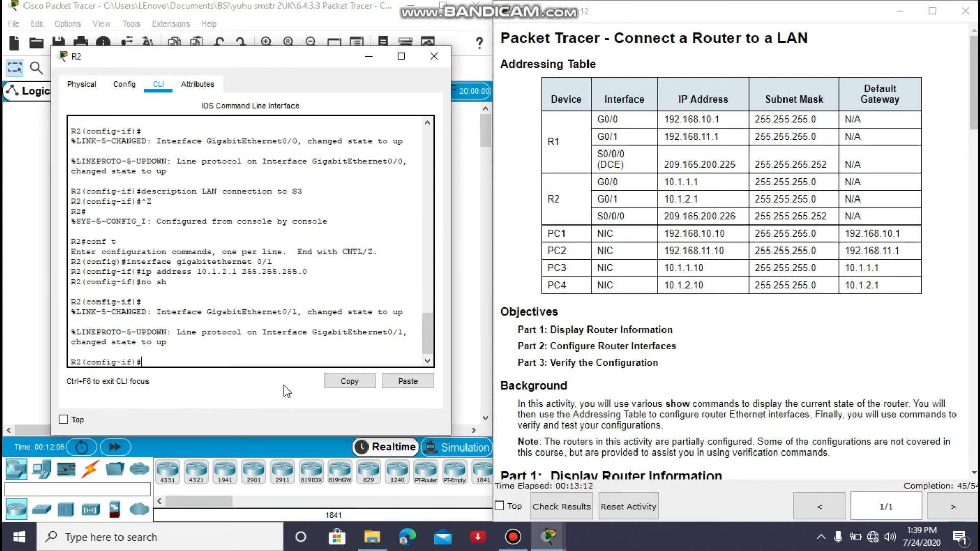
# - Set R2's GigabitEthernet 0/1 description to "LAN connection to S4" and return to privileged EXEC mode
pyautogui.write('description')
pyautogui.rightClick(291, 361)
pyautogui.click(306, 385)
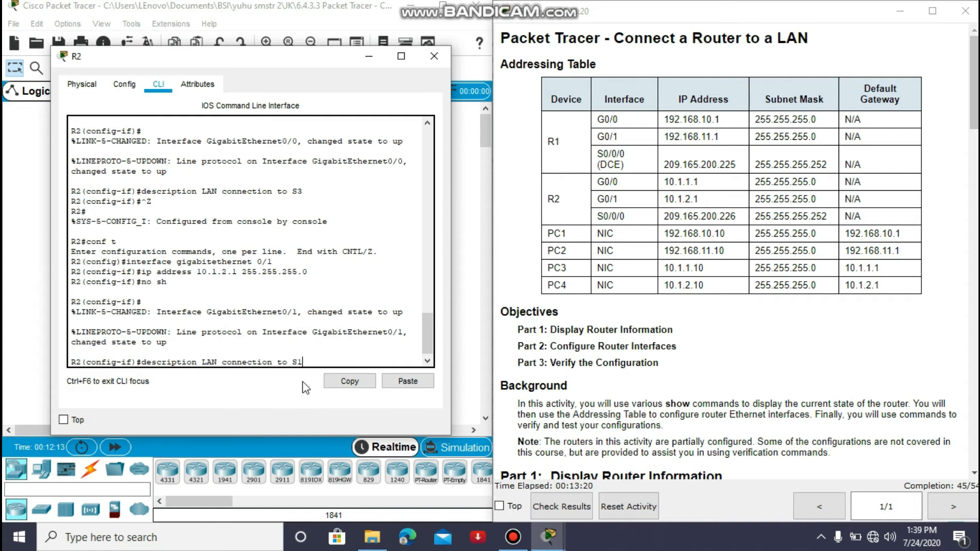
pyautogui.press('BackSpace')
pyautogui.write('4')
pyautogui.press('Return')
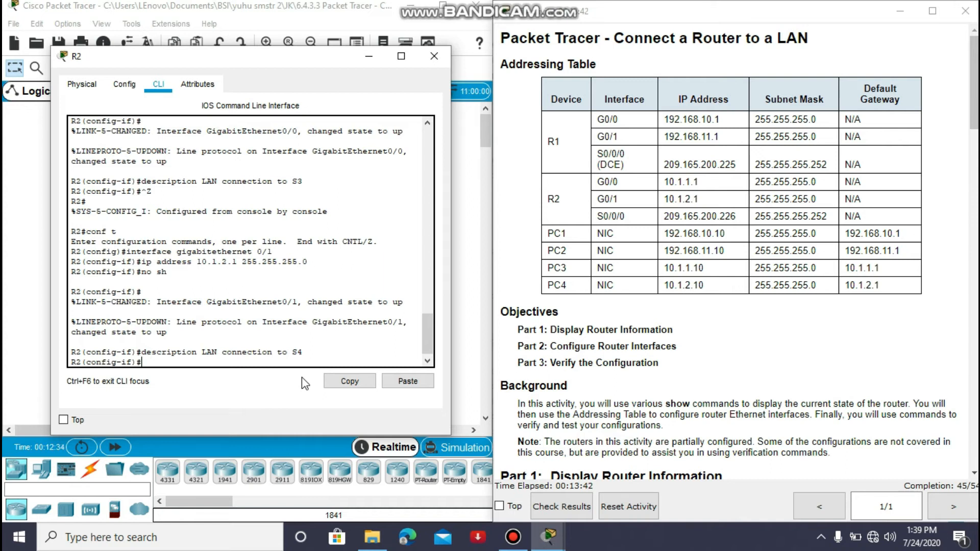
pyautogui.hotkey('ctrl', 'z')
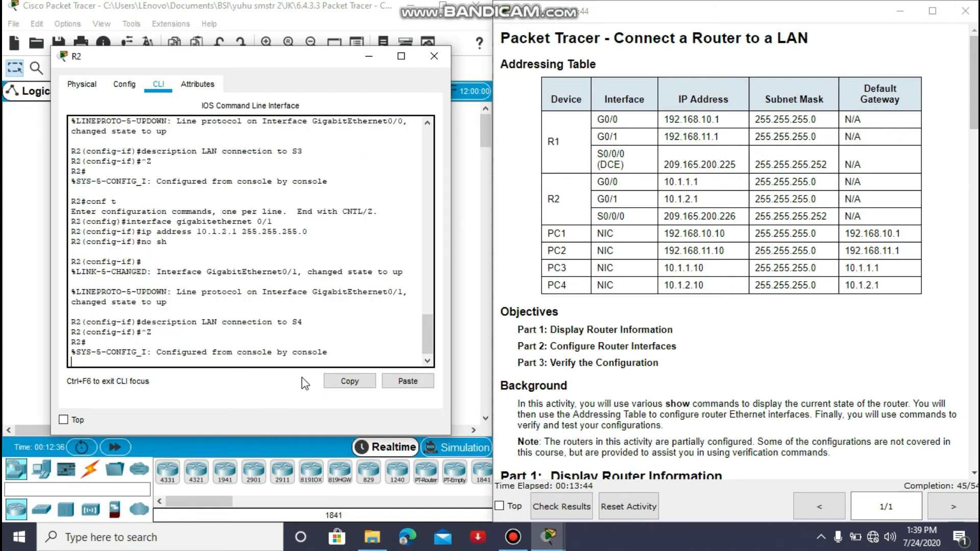
pyautogui.press('Return')
# - Ping 10.1.1.10 and 10.1.2.1 from R2
pyautogui.write('ping')
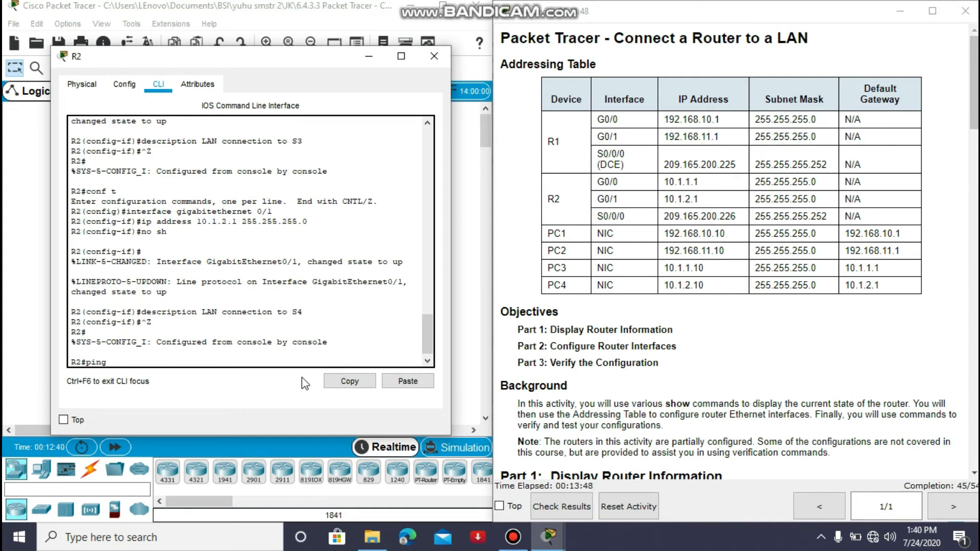
pyautogui.write(' 10.1.1.10')
pyautogui.press('Return')
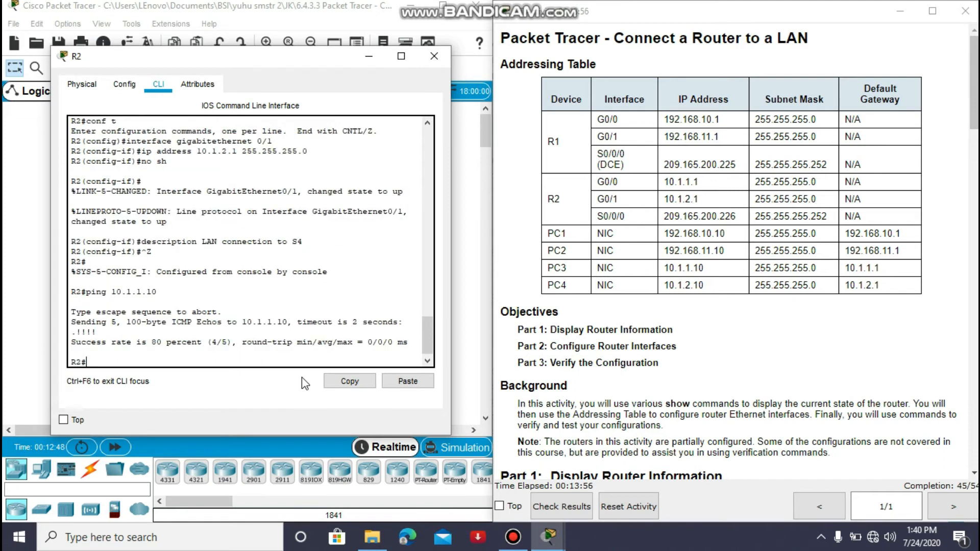
pyautogui.write('ping 10.1.2.1')
pyautogui.press('Return')
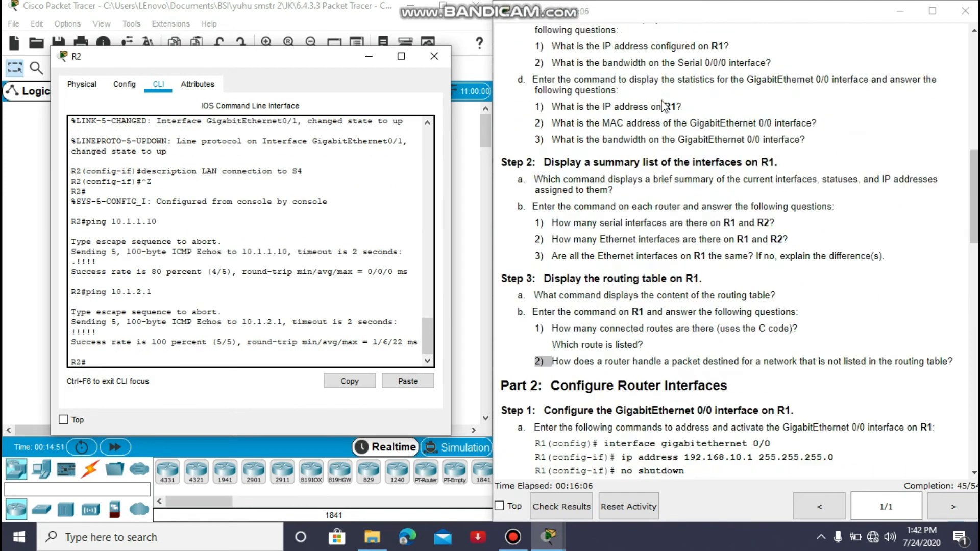
# - Follow Step 3 of the instructions and back up R1's running configuration to startup-config, accepting the default destination filename
pyautogui.scroll(-5, 664, 103)
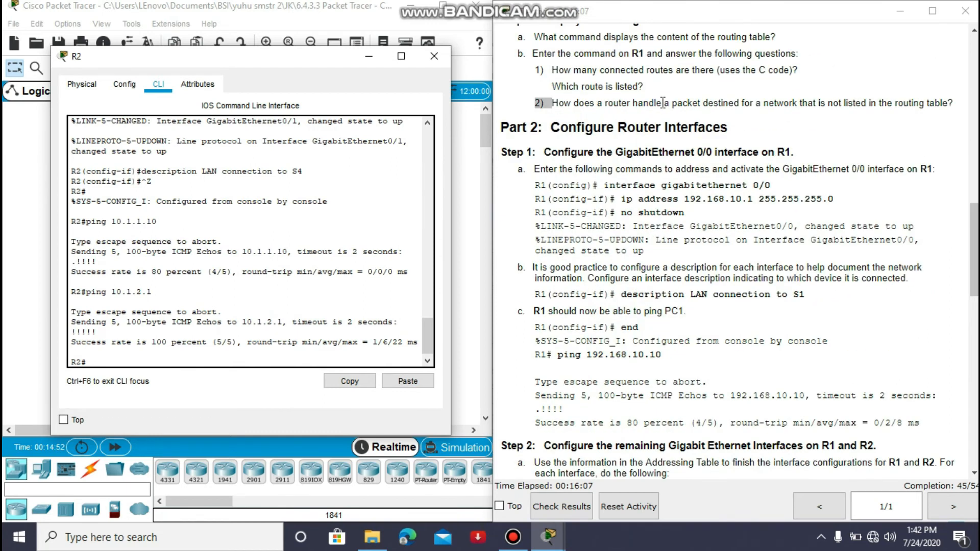
pyautogui.scroll(-9, 663, 102)
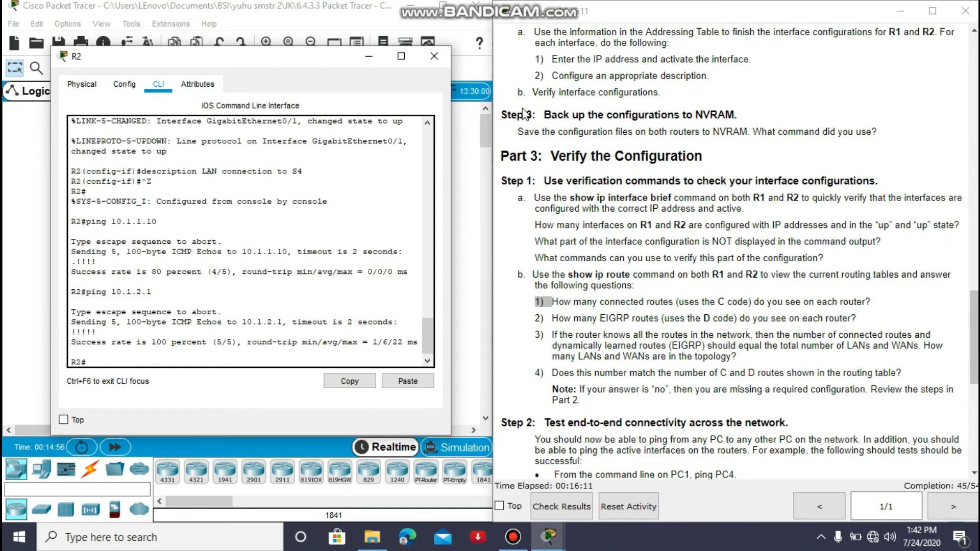
pyautogui.moveTo(502, 113); pyautogui.dragTo(618, 111)
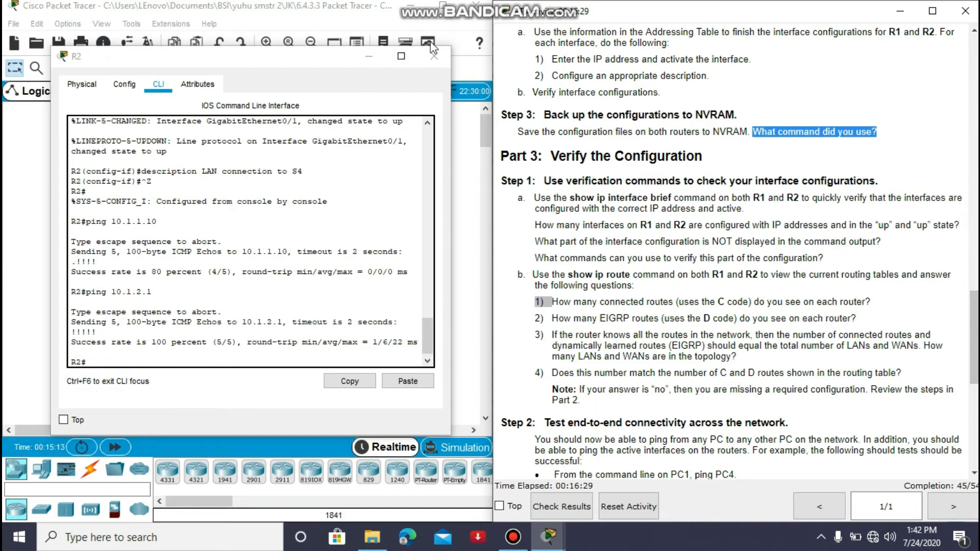
pyautogui.click(434, 56)
pyautogui.click(206, 252)
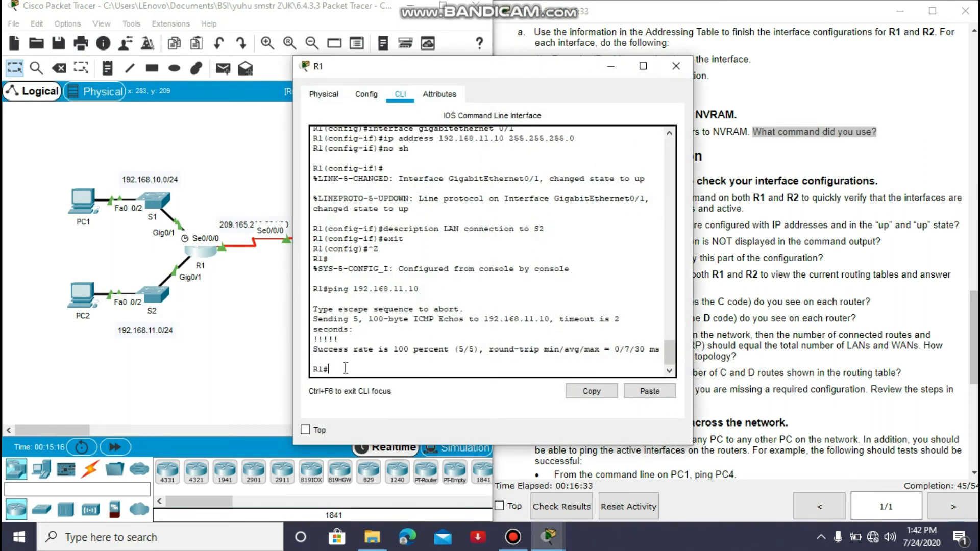
pyautogui.write('copy running-config startup')
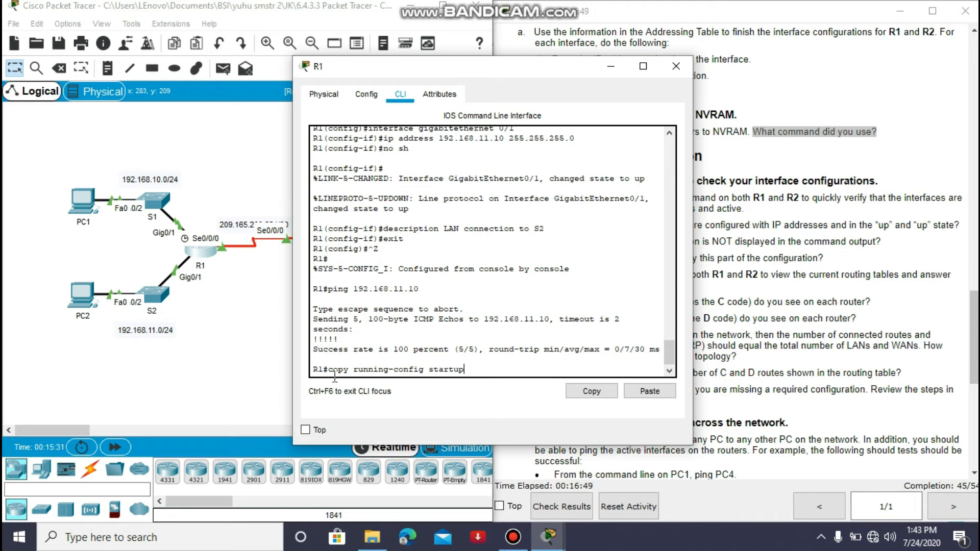
pyautogui.write('-config')
pyautogui.press('Return')
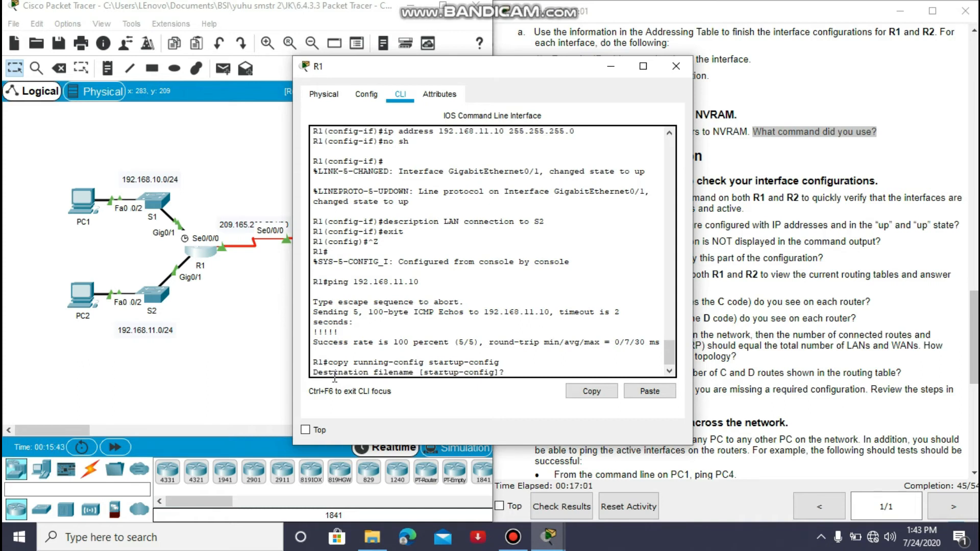
pyautogui.press('Return')
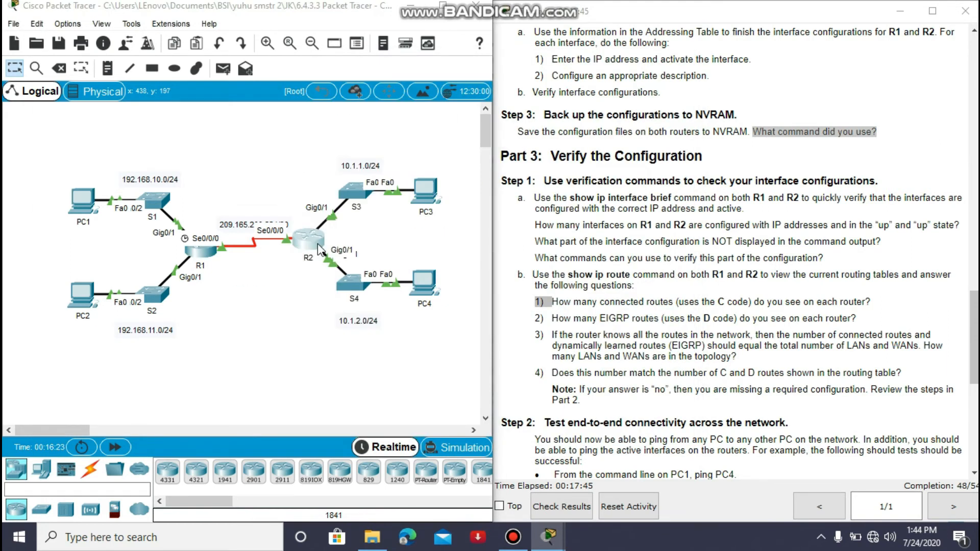
# - Open R2 and copy its running configuration to startup-config
pyautogui.click(318, 247)
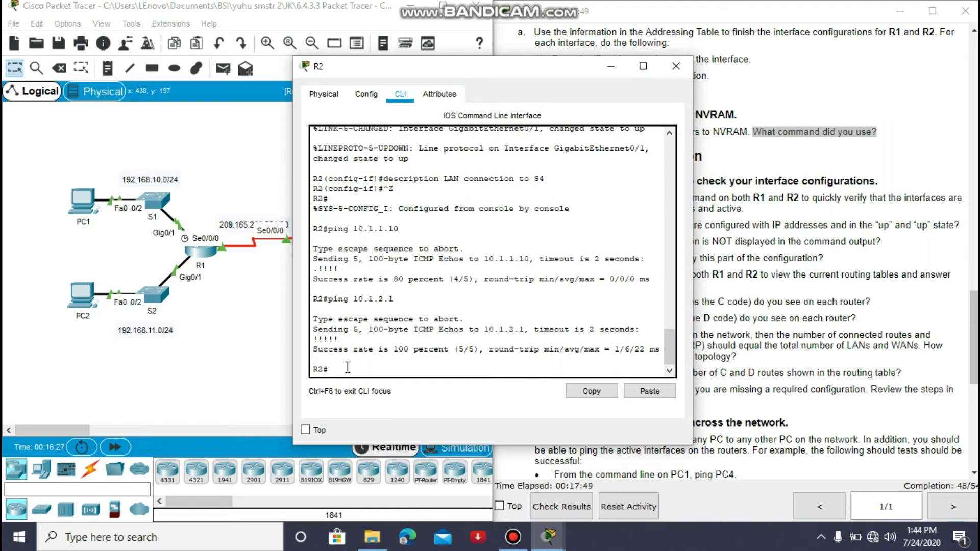
pyautogui.write('copy ')
pyautogui.write('running')
pyautogui.write('-config')
pyautogui.write(' start')
pyautogui.write('uo')
pyautogui.write('p')
pyautogui.write('-config')
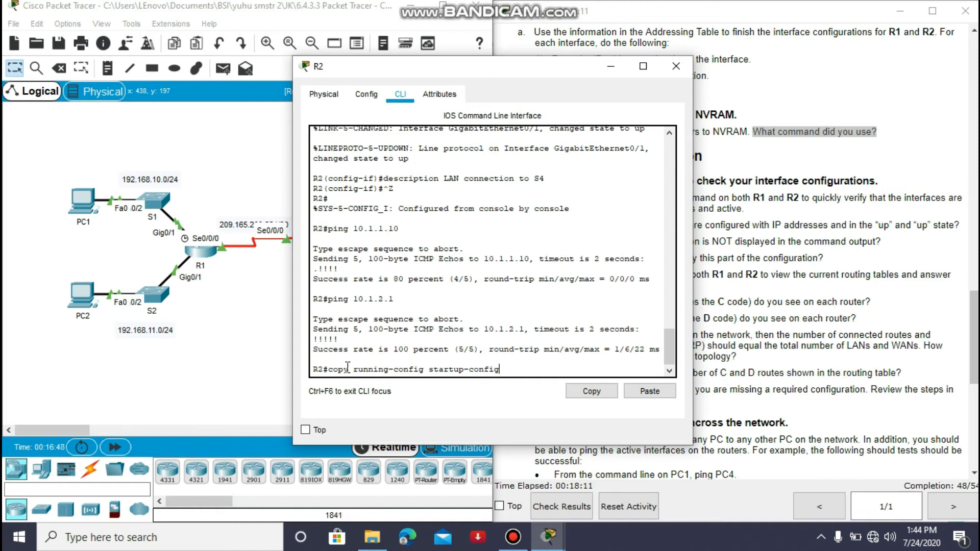
pyautogui.press('Return')
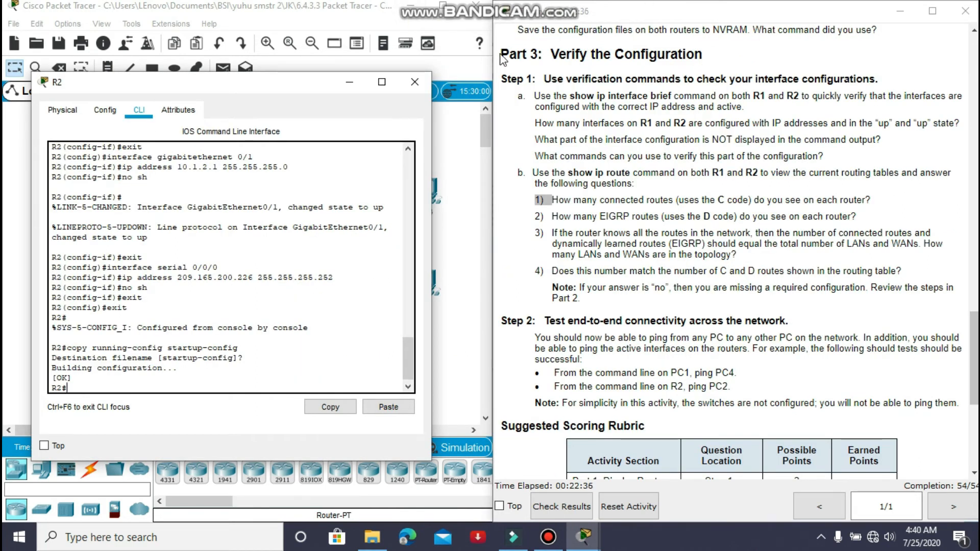
# - Run show ip interface brief on R2, as Part 3 Step 1 asks, to check which interfaces are addressed and up
pyautogui.moveTo(501, 55); pyautogui.dragTo(716, 58)
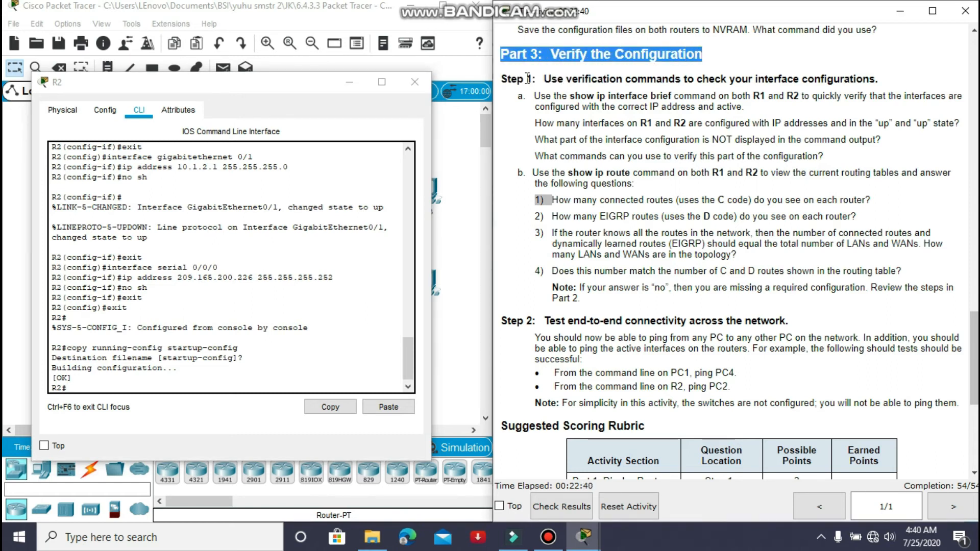
pyautogui.moveTo(503, 79); pyautogui.dragTo(921, 78)
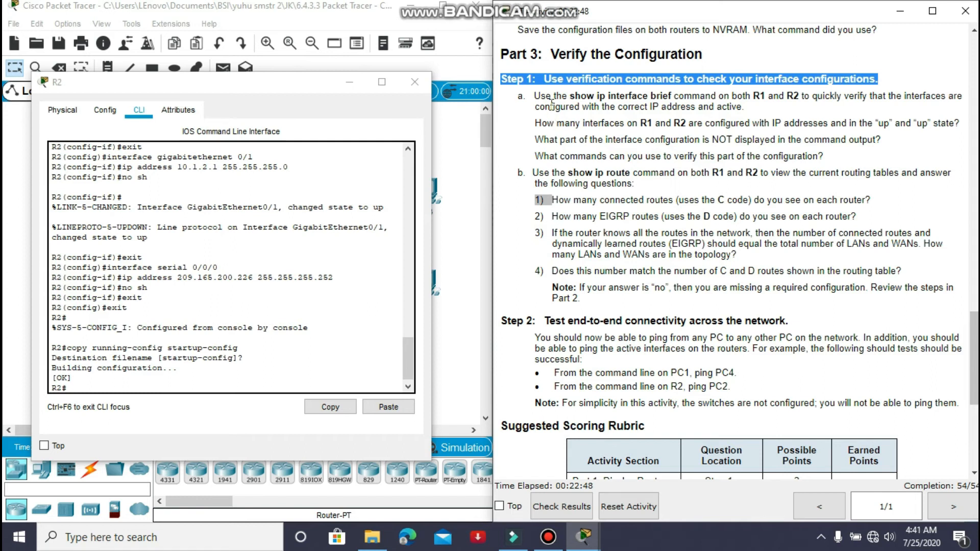
pyautogui.moveTo(571, 97); pyautogui.dragTo(675, 100)
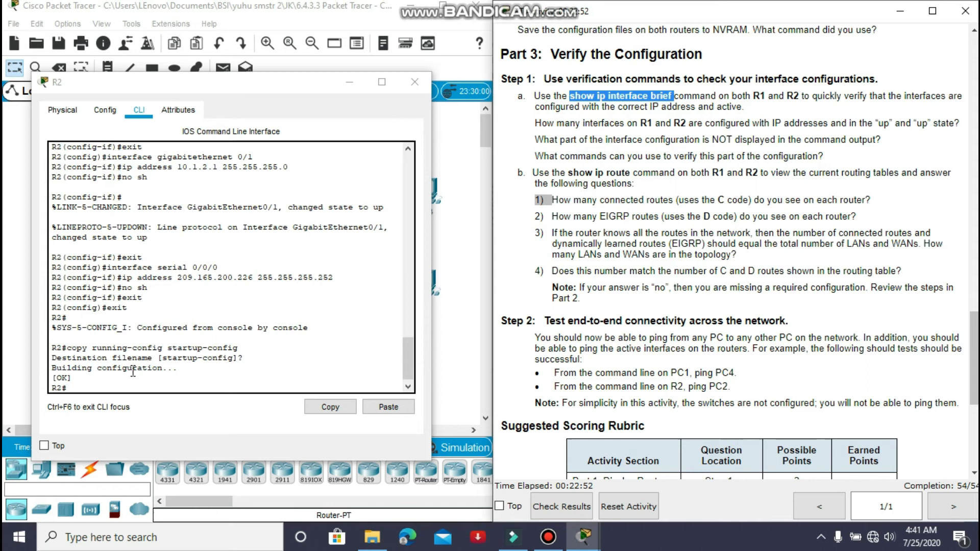
pyautogui.click(121, 387)
pyautogui.write('sh')
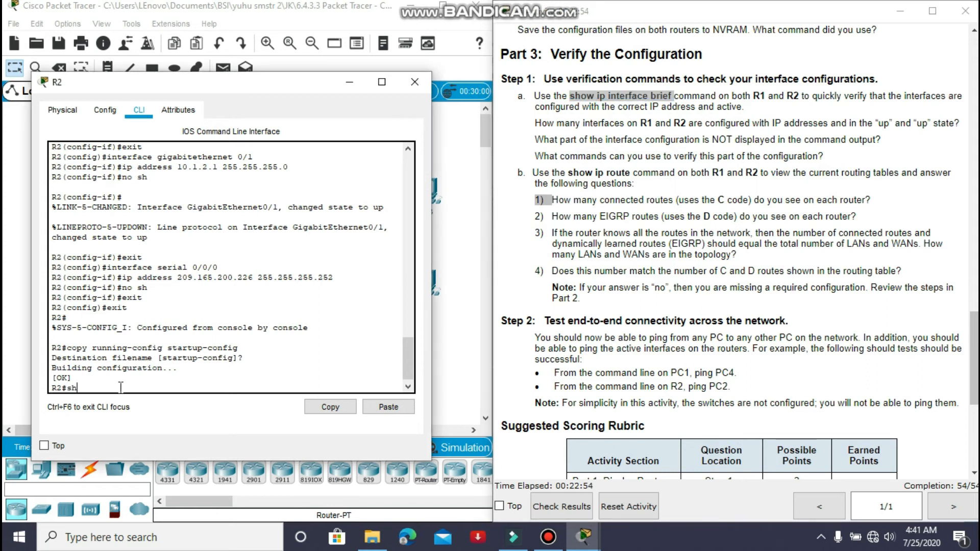
pyautogui.write('ow ip interface brief')
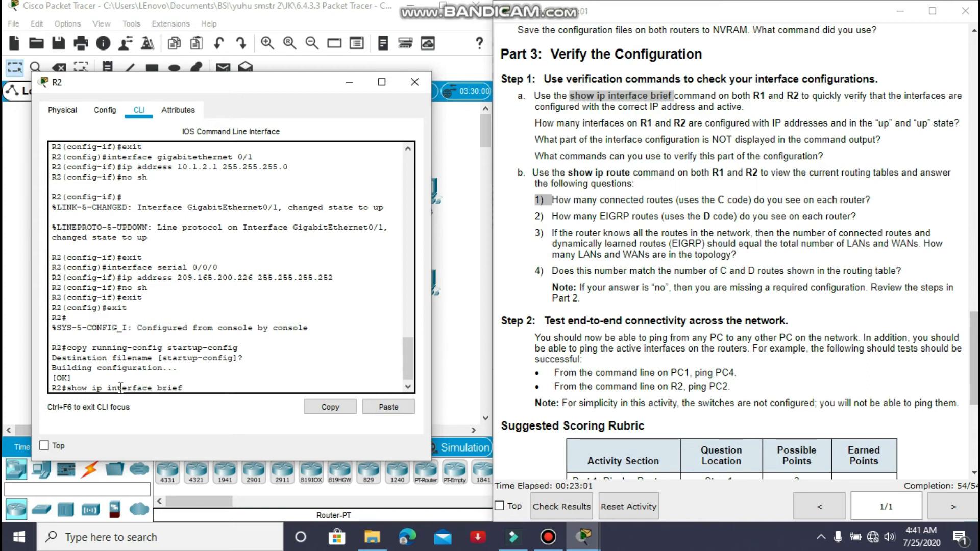
pyautogui.press('Return')
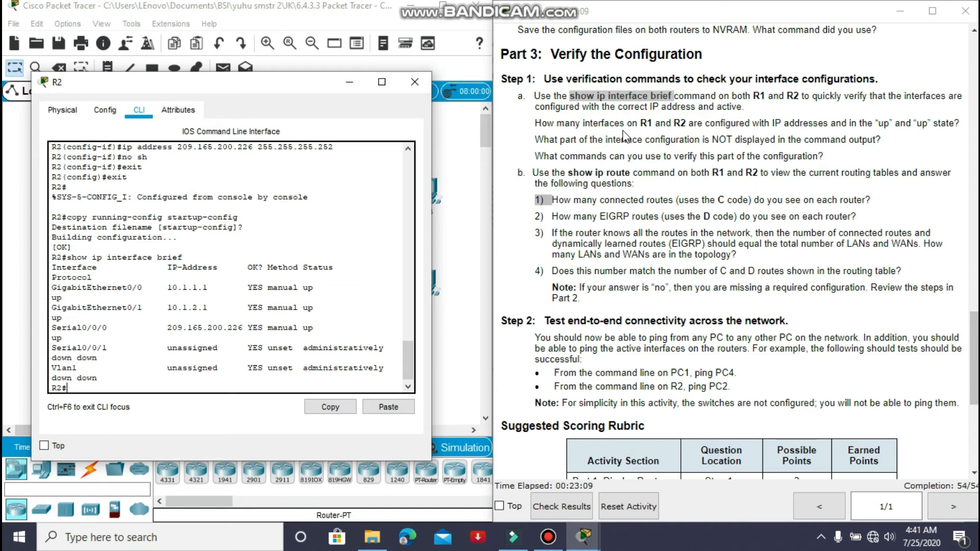
pyautogui.moveTo(535, 123); pyautogui.dragTo(965, 121)
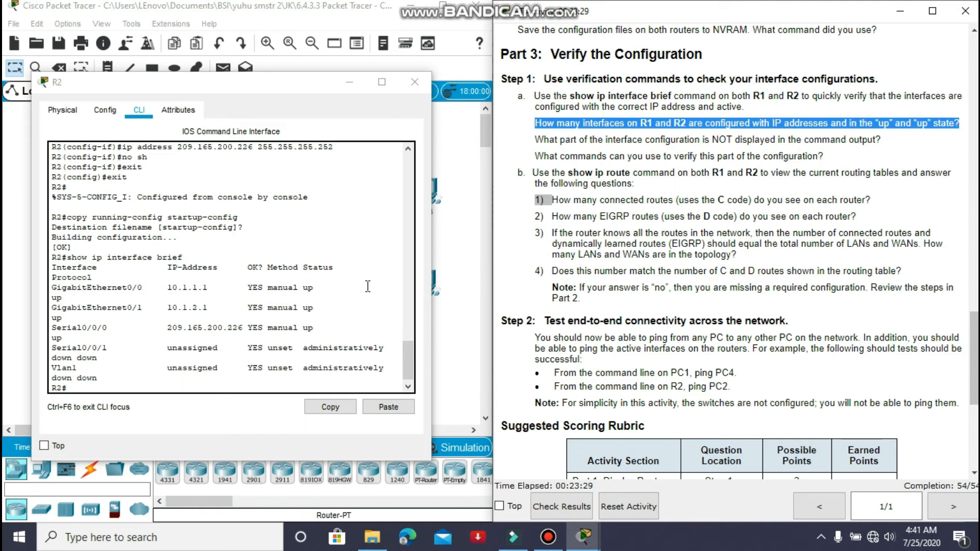
# - Switch from R2 to R1 and run show ip interface brief to check which interfaces are addressed and up
pyautogui.click(418, 87)
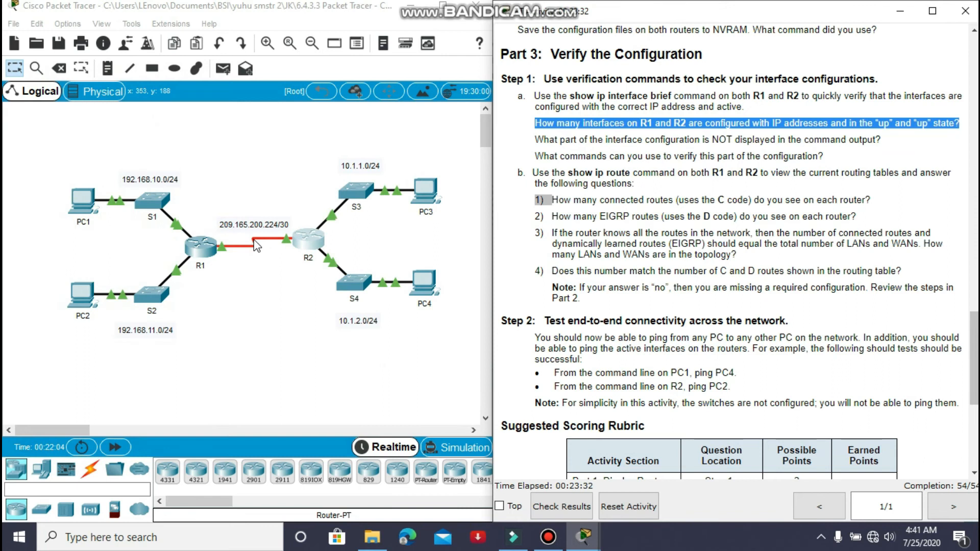
pyautogui.click(196, 253)
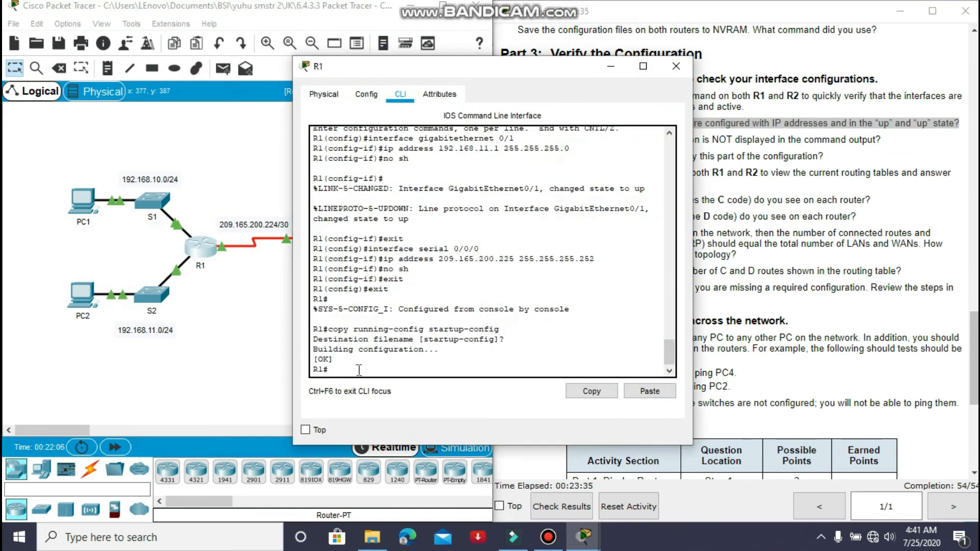
pyautogui.write('show')
pyautogui.moveTo(491, 67); pyautogui.dragTo(296, 65)
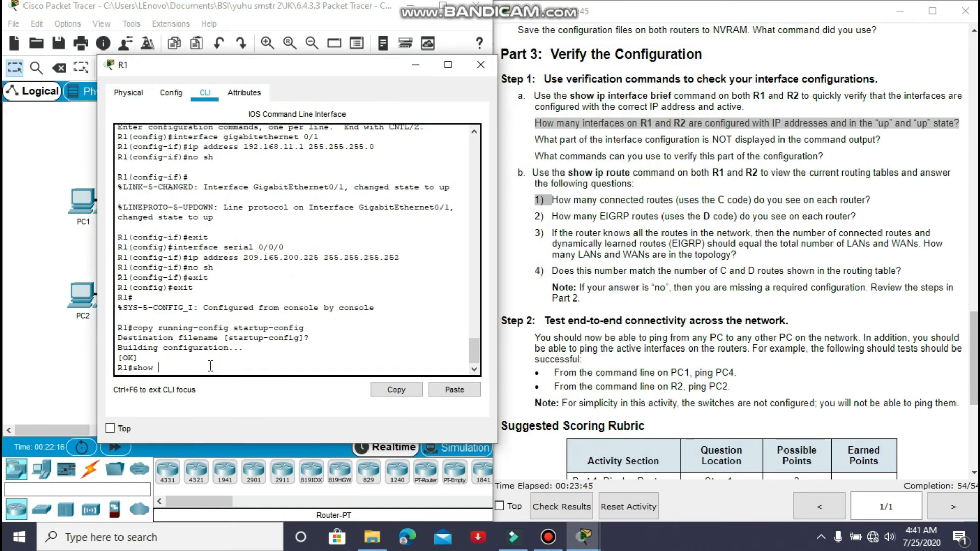
pyautogui.write('p interface brie')
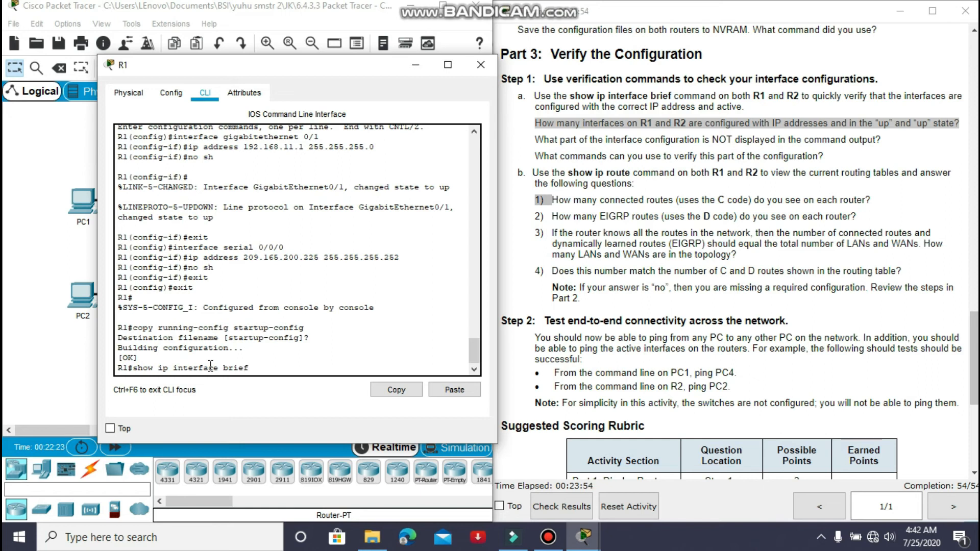
pyautogui.write('f')
pyautogui.press('Return')
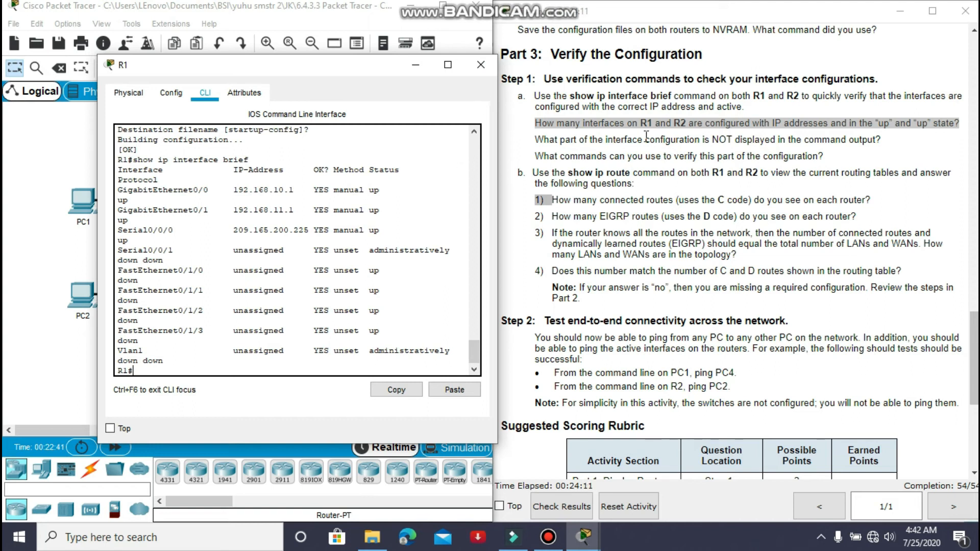
# - Read the remaining Step 1a questions, then follow Step 1b and run show ip route on R1
pyautogui.moveTo(535, 139); pyautogui.dragTo(885, 137)
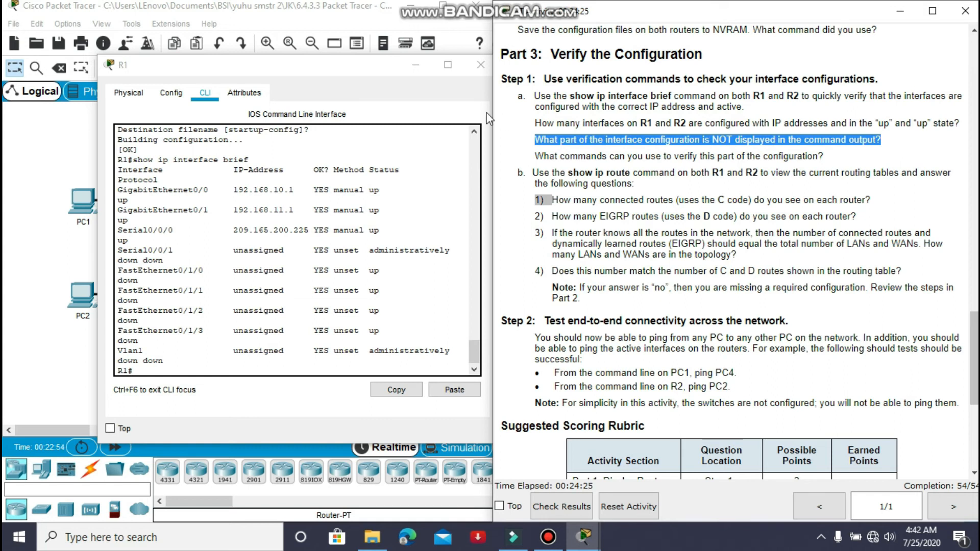
pyautogui.moveTo(535, 157); pyautogui.dragTo(838, 162)
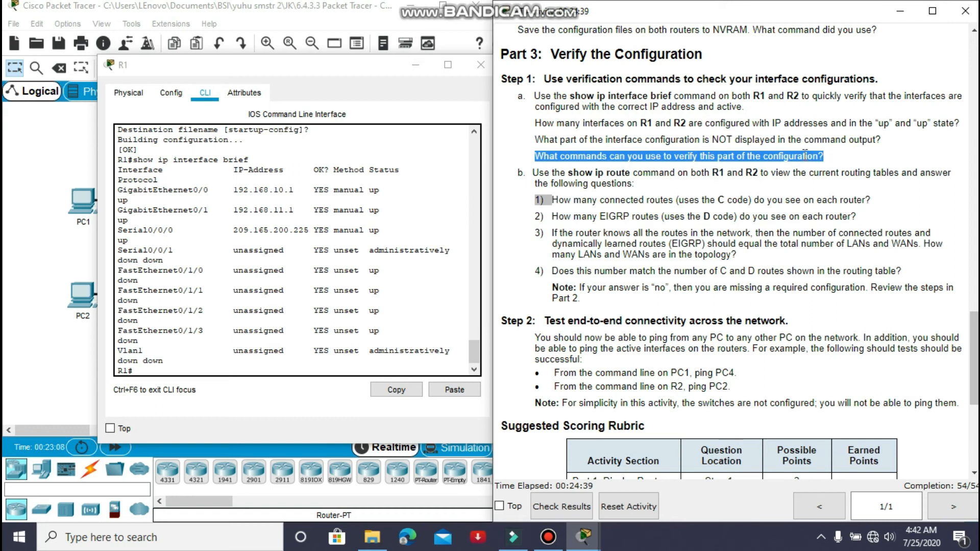
pyautogui.moveTo(568, 172); pyautogui.dragTo(635, 173)
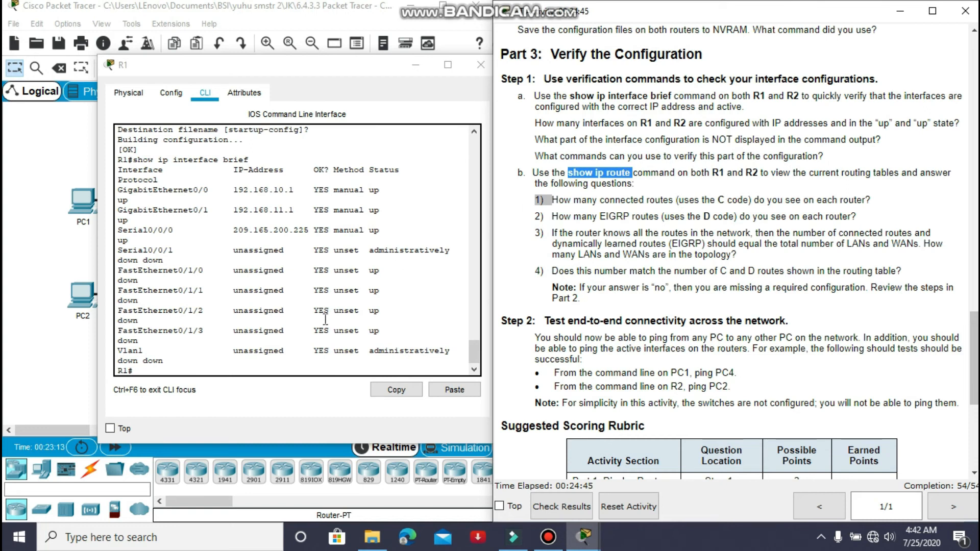
pyautogui.click(241, 368)
pyautogui.write('show ip route')
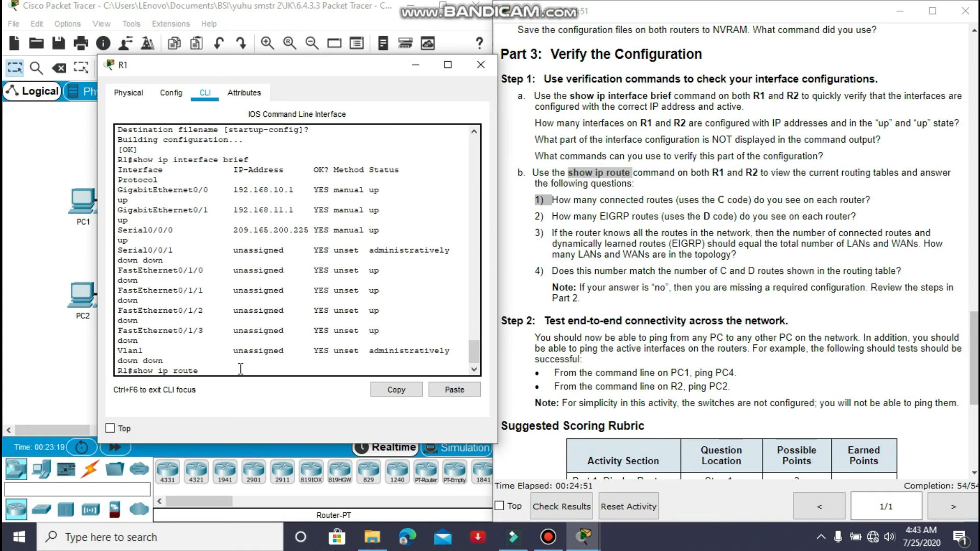
pyautogui.press('Return')
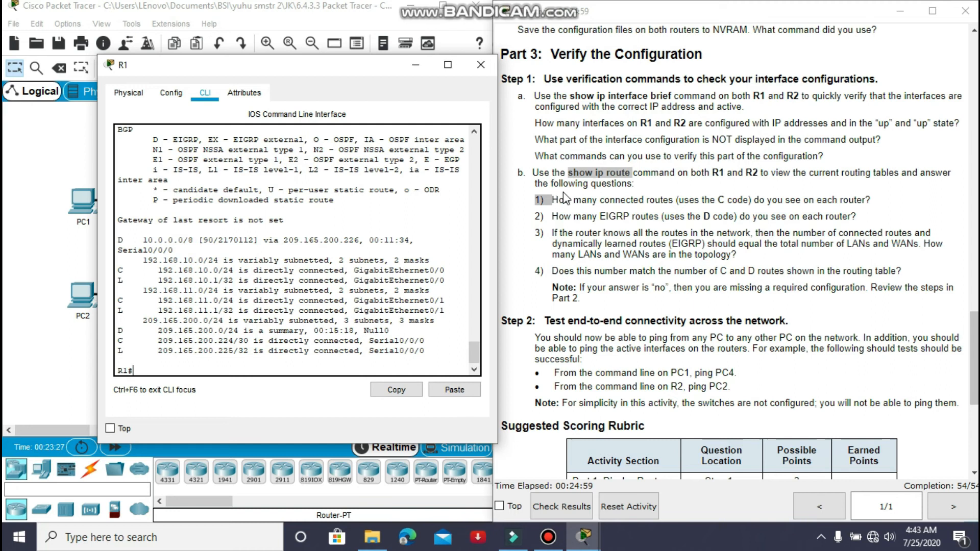
# - Examine R1's routing table for connected routes with the C code, as question 1 asks, and close R1
pyautogui.moveTo(553, 199); pyautogui.dragTo(886, 197)
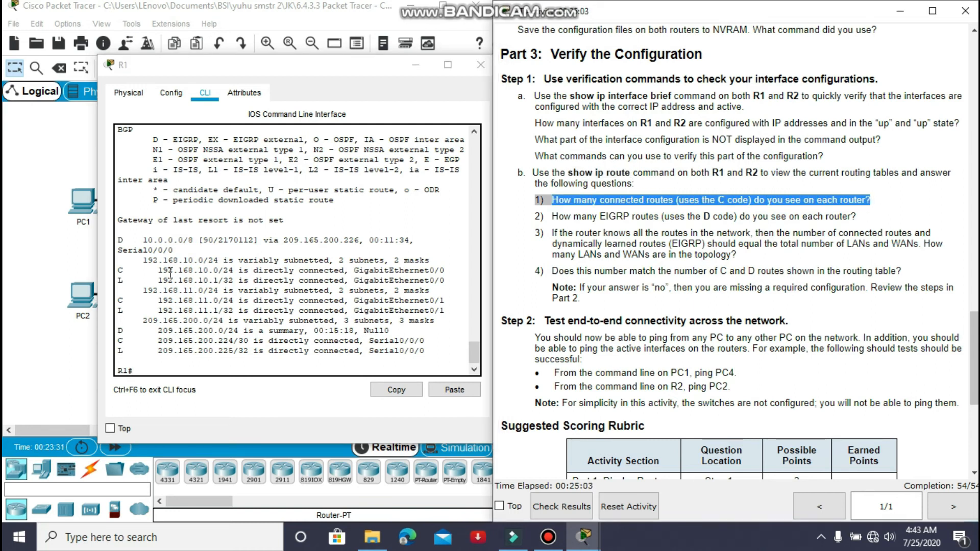
pyautogui.moveTo(118, 267); pyautogui.dragTo(126, 300)
pyautogui.click(118, 342)
pyautogui.moveTo(118, 340); pyautogui.dragTo(123, 343)
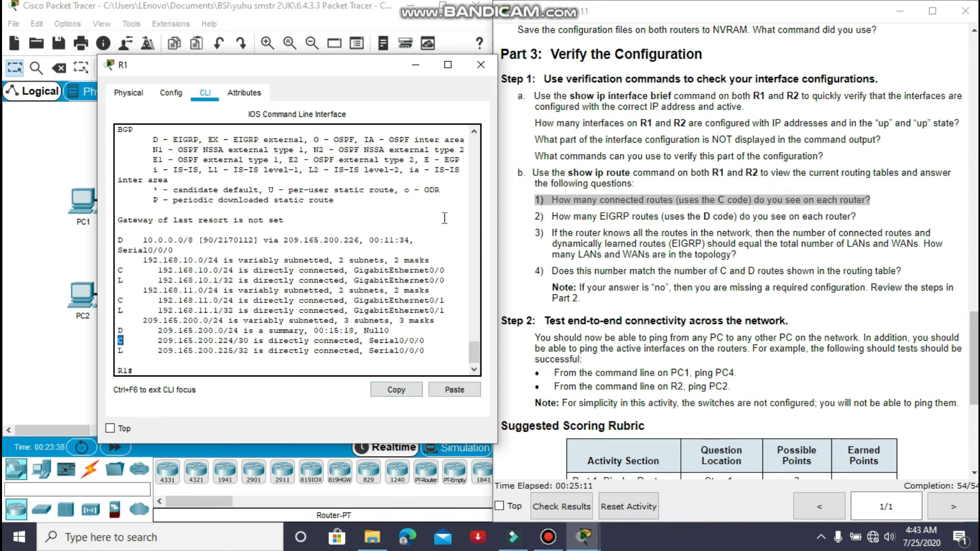
pyautogui.click(481, 64)
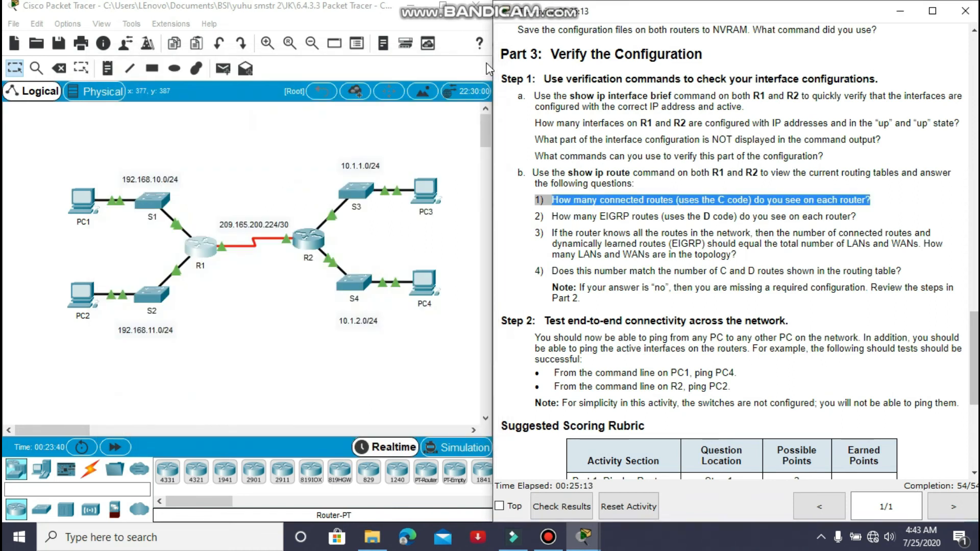
# - Run show ip route on R2 and examine its connected routes with the C code
pyautogui.click(308, 244)
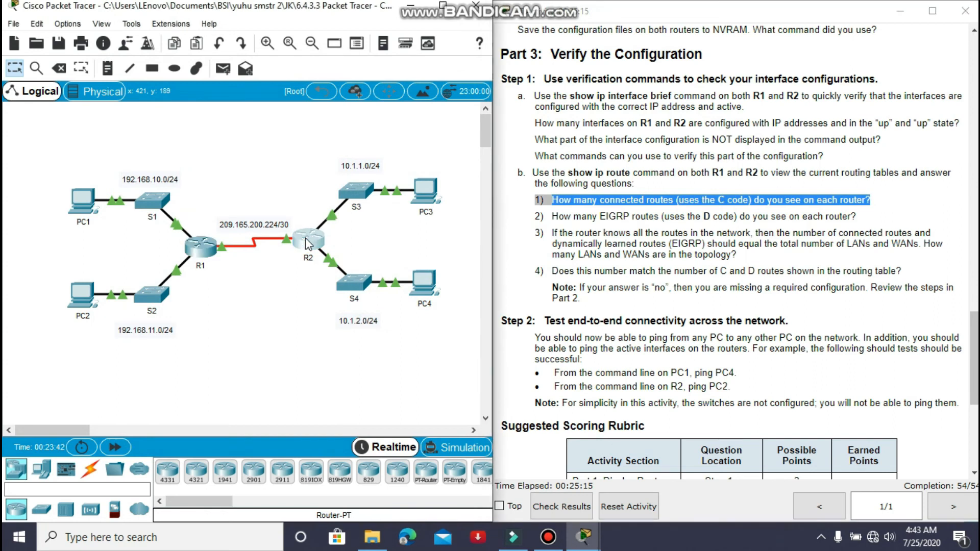
pyautogui.click(308, 244)
pyautogui.moveTo(439, 82); pyautogui.dragTo(246, 85)
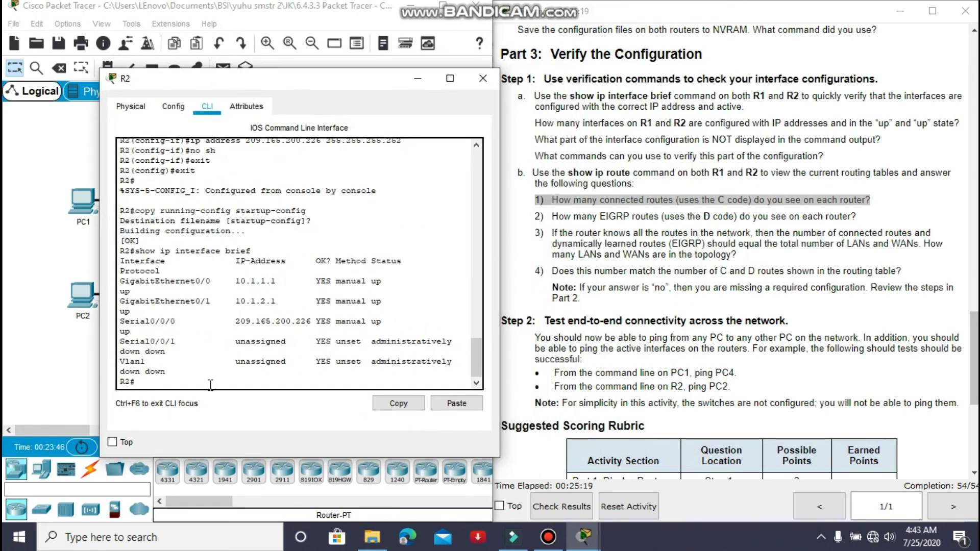
pyautogui.write('show ip route')
pyautogui.press('Return')
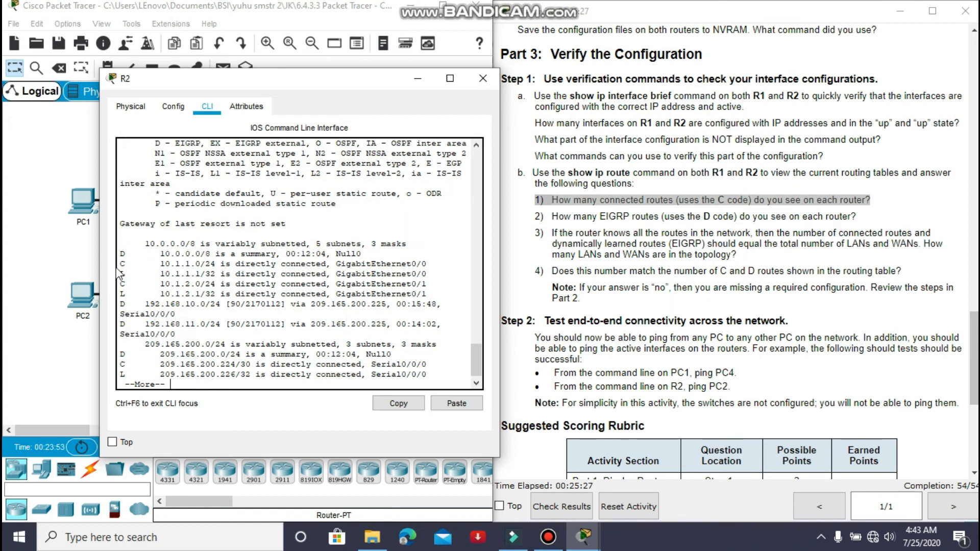
pyautogui.moveTo(120, 263); pyautogui.dragTo(126, 285)
pyautogui.moveTo(120, 364); pyautogui.dragTo(125, 365)
# - Read question 2 and examine R2's routing table for EIGRP routes with the D code
pyautogui.moveTo(552, 216); pyautogui.dragTo(848, 216)
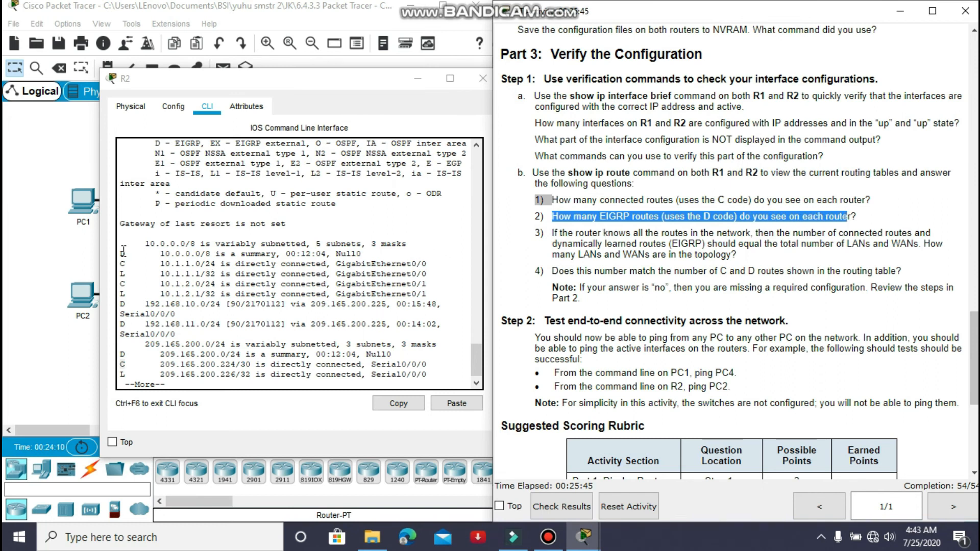
pyautogui.moveTo(124, 254); pyautogui.dragTo(124, 249)
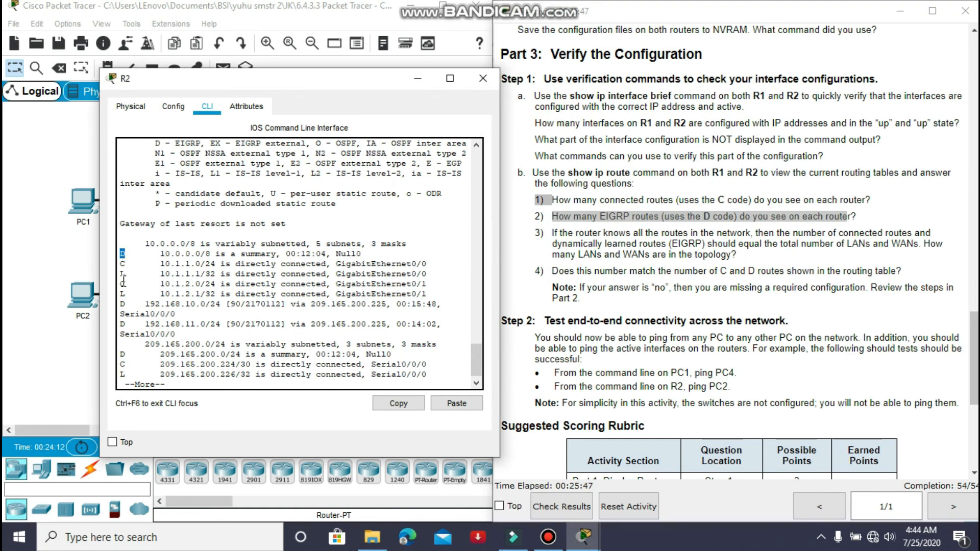
pyautogui.moveTo(122, 304); pyautogui.dragTo(130, 354)
pyautogui.click(482, 85)
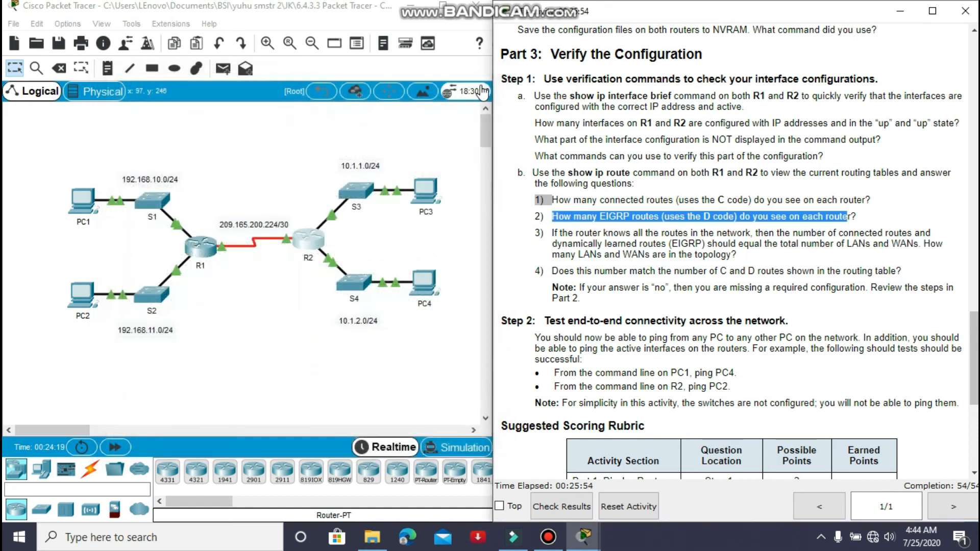
# - Reopen R1 and examine its routing table for EIGRP routes with the D code
pyautogui.click(207, 247)
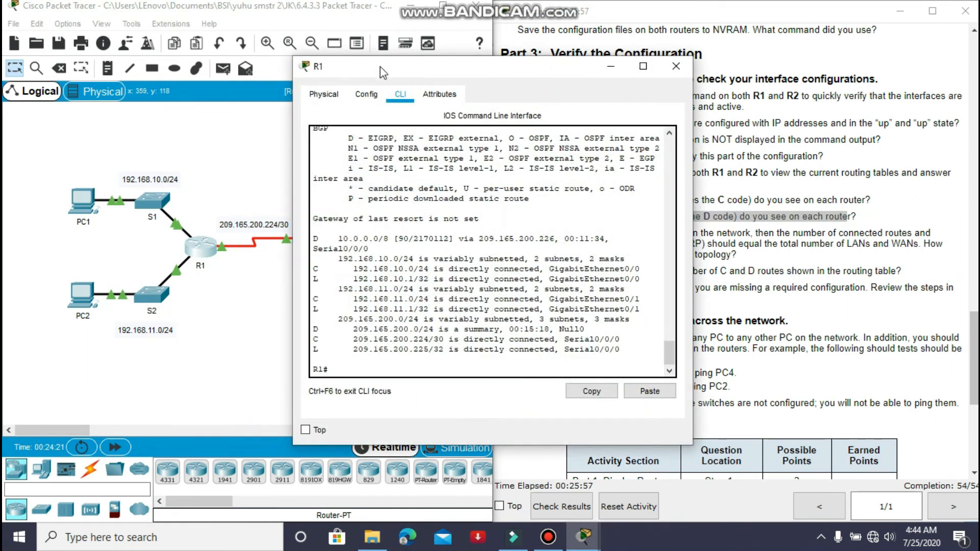
pyautogui.moveTo(313, 238); pyautogui.dragTo(324, 239)
pyautogui.moveTo(313, 328); pyautogui.dragTo(318, 330)
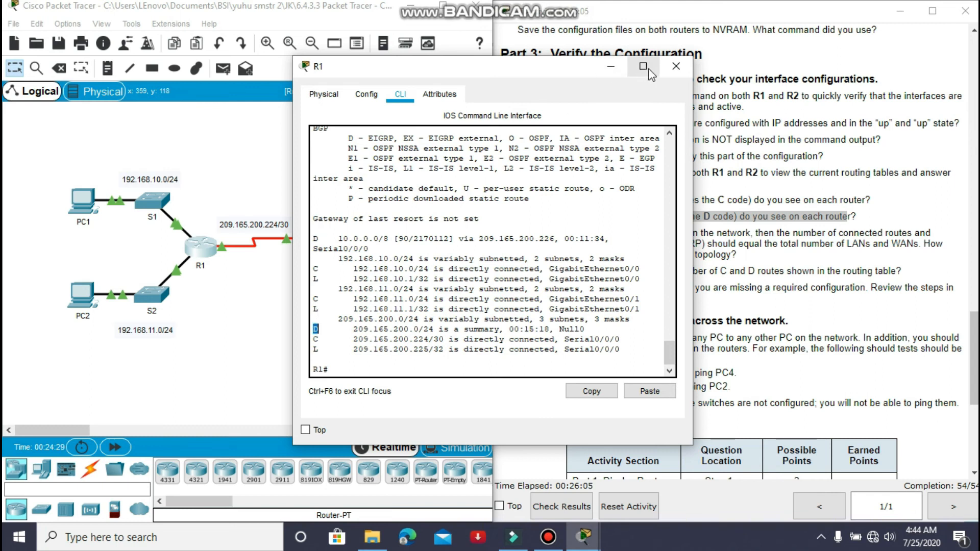
pyautogui.moveTo(570, 73); pyautogui.dragTo(348, 65)
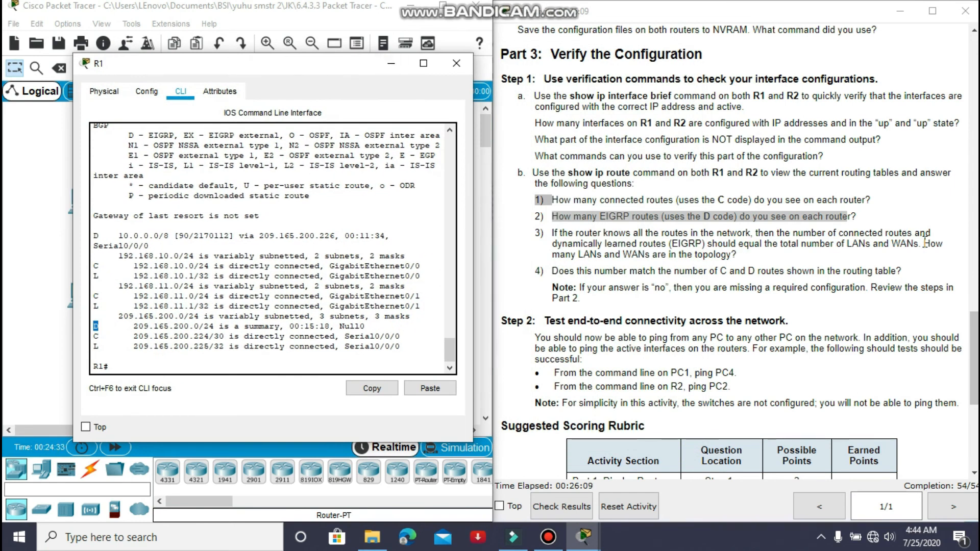
# - Read question 3 and examine the network topology for its LANs and WANs
pyautogui.moveTo(924, 244); pyautogui.dragTo(933, 257)
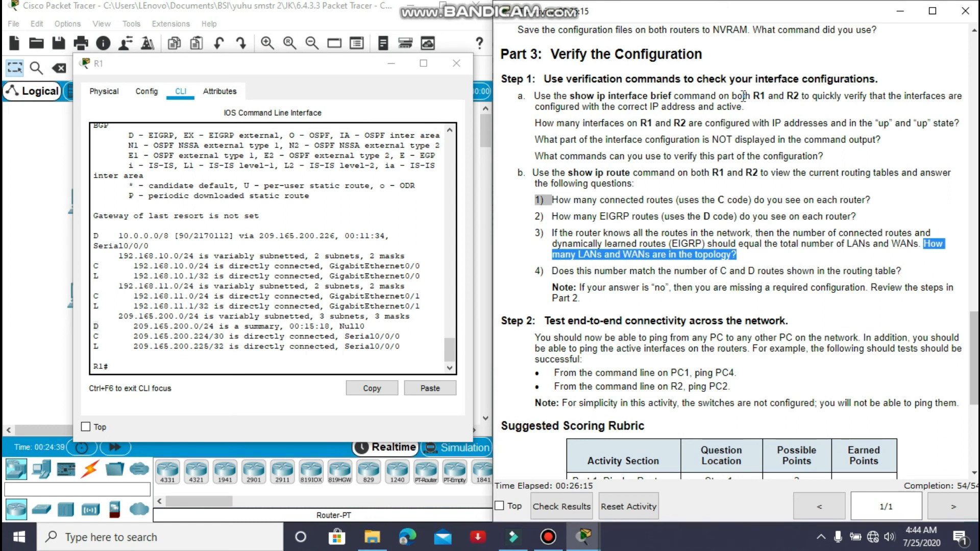
pyautogui.click(457, 62)
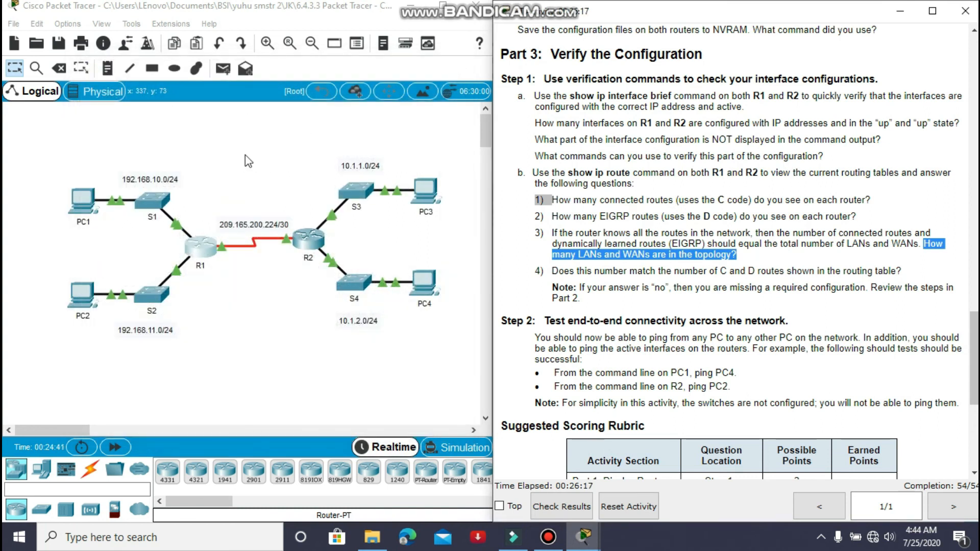
pyautogui.click(153, 299)
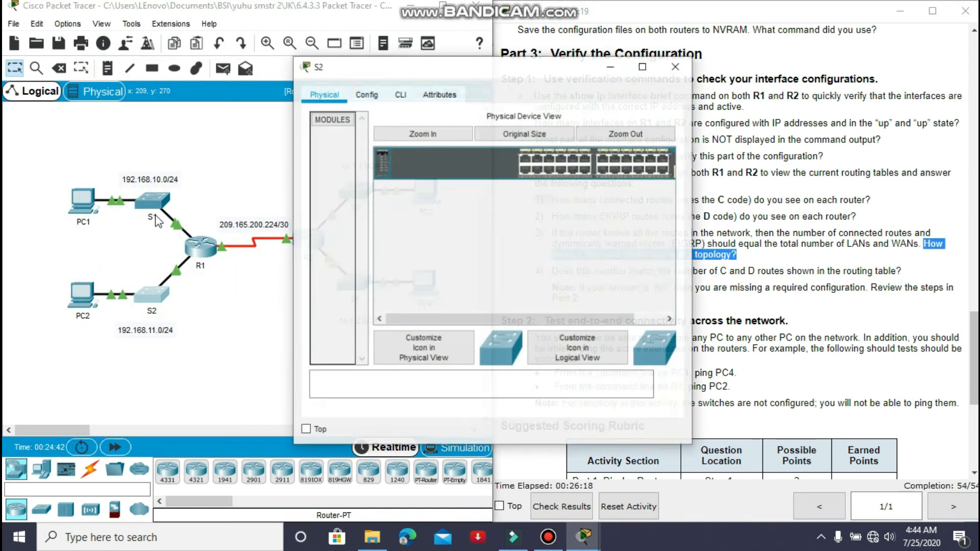
pyautogui.click(667, 73)
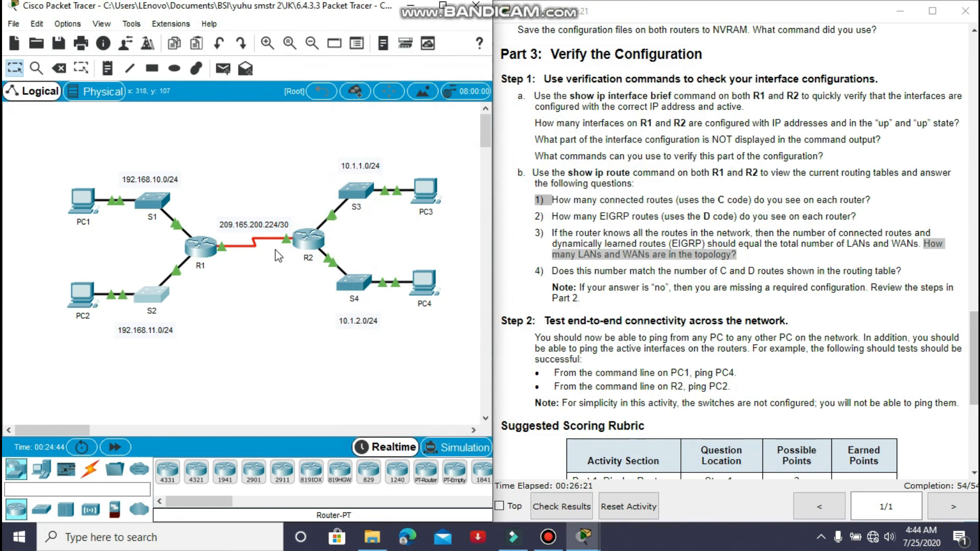
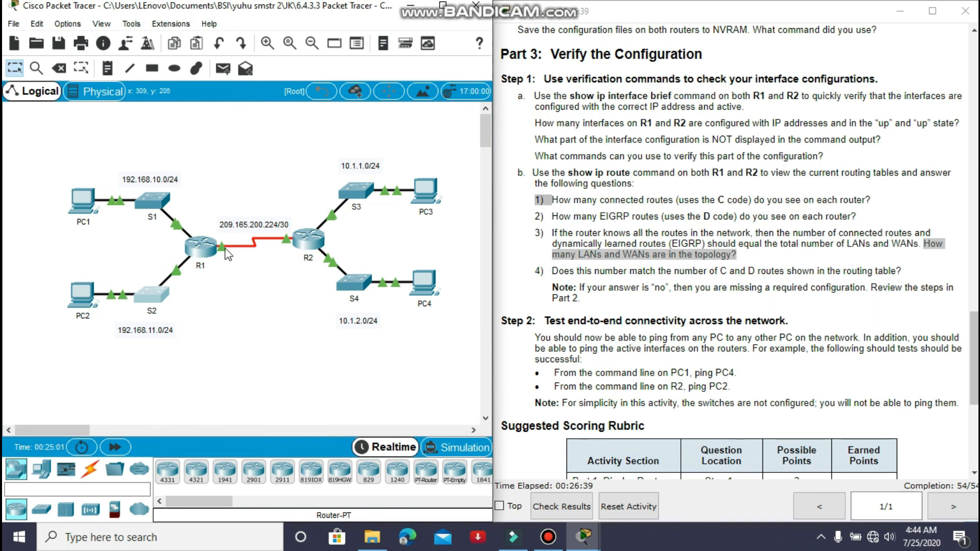
# - Reopen R1 and compare the C and D entries in its routing table with the LANs and WANs in the topology
pyautogui.click(205, 254)
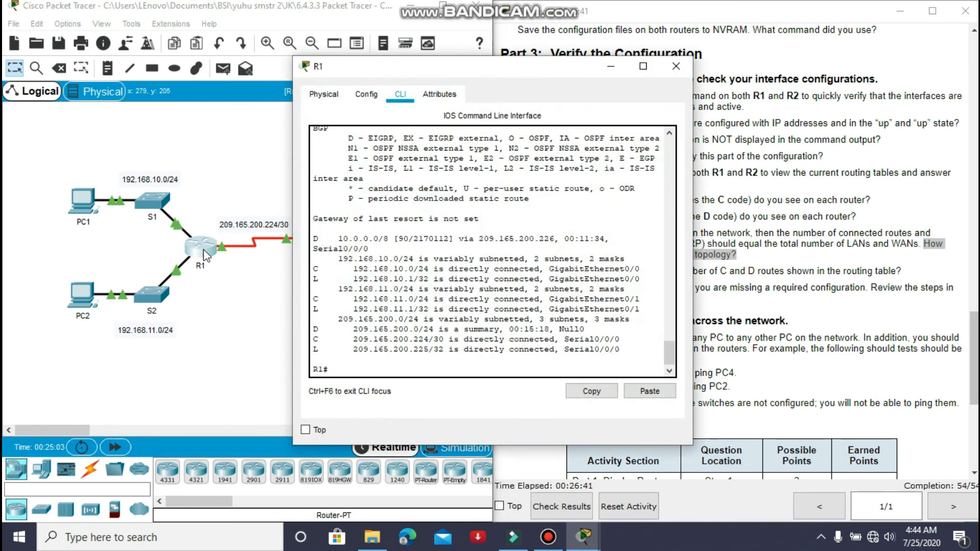
pyautogui.moveTo(483, 69); pyautogui.dragTo(295, 70)
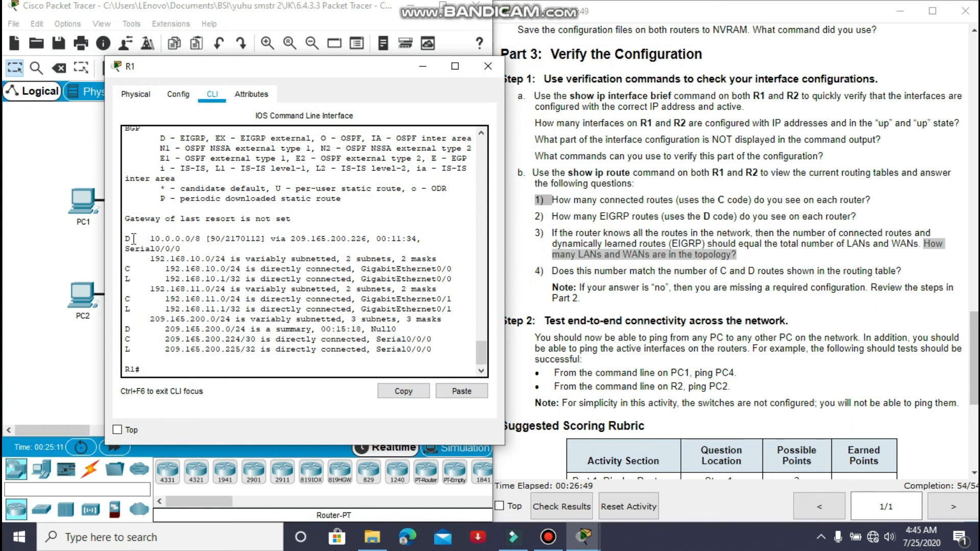
pyautogui.moveTo(127, 238); pyautogui.dragTo(252, 241)
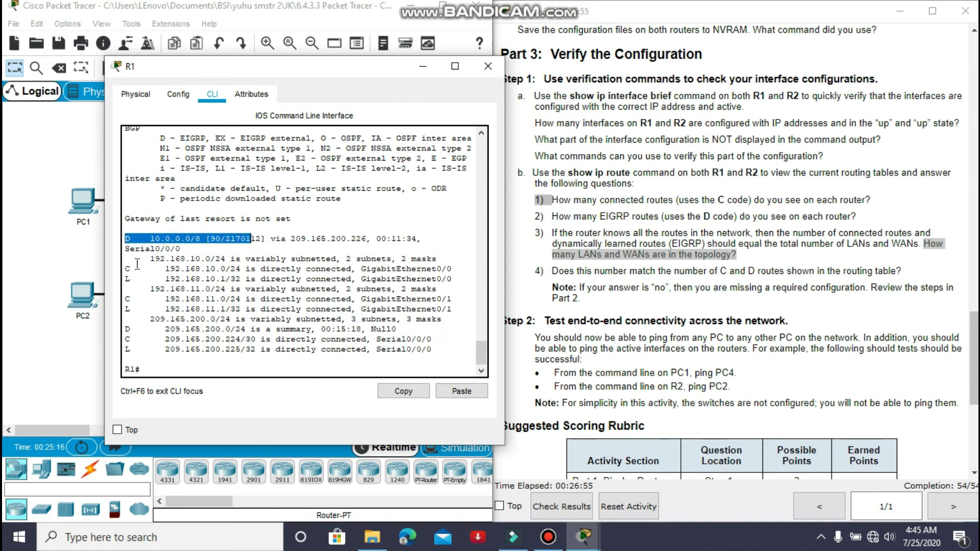
pyautogui.moveTo(126, 266); pyautogui.dragTo(271, 279)
pyautogui.click(245, 269)
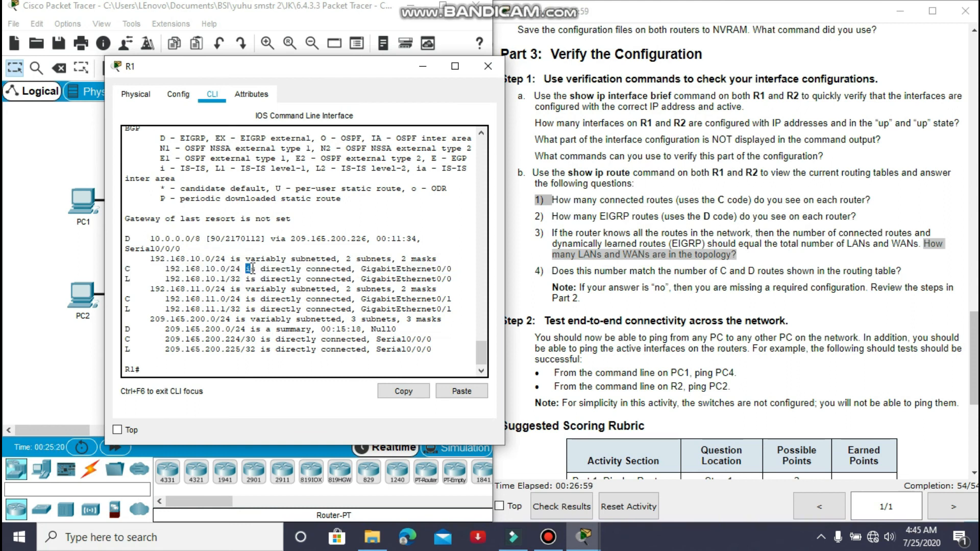
pyautogui.moveTo(125, 298); pyautogui.dragTo(245, 301)
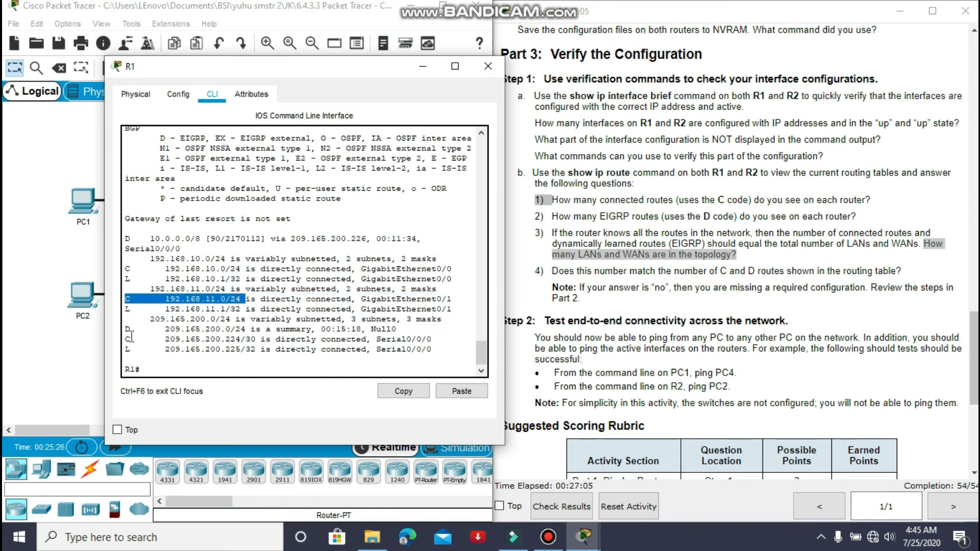
pyautogui.moveTo(126, 339); pyautogui.dragTo(283, 341)
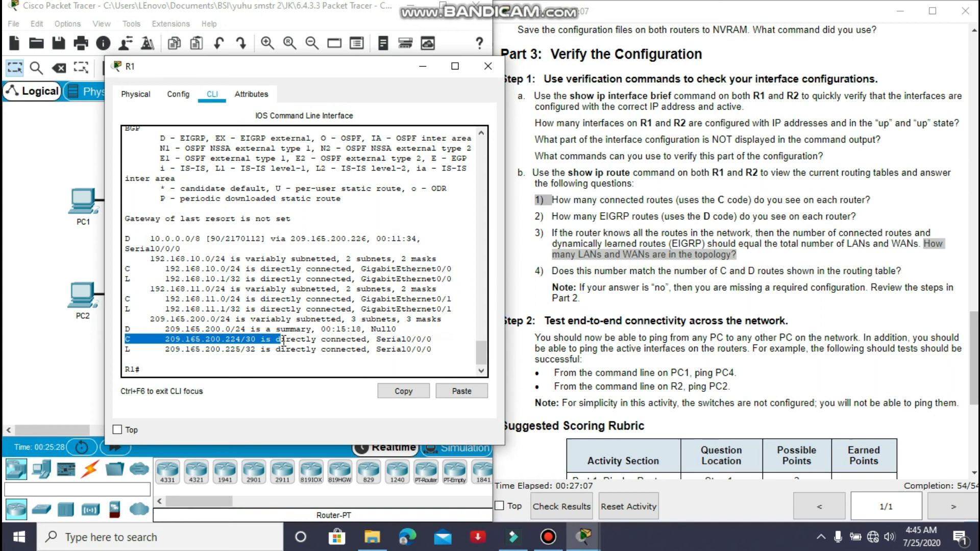
pyautogui.moveTo(126, 329); pyautogui.dragTo(283, 331)
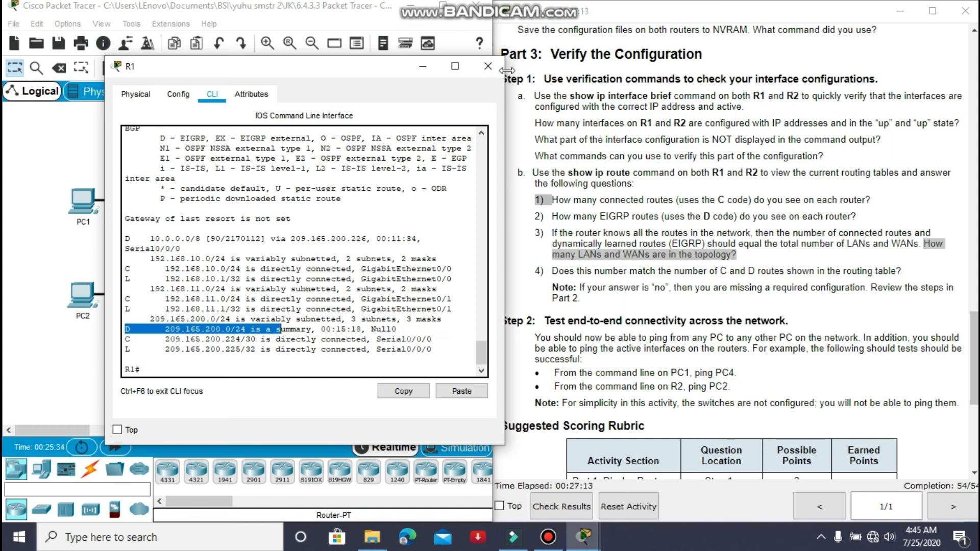
pyautogui.click(491, 70)
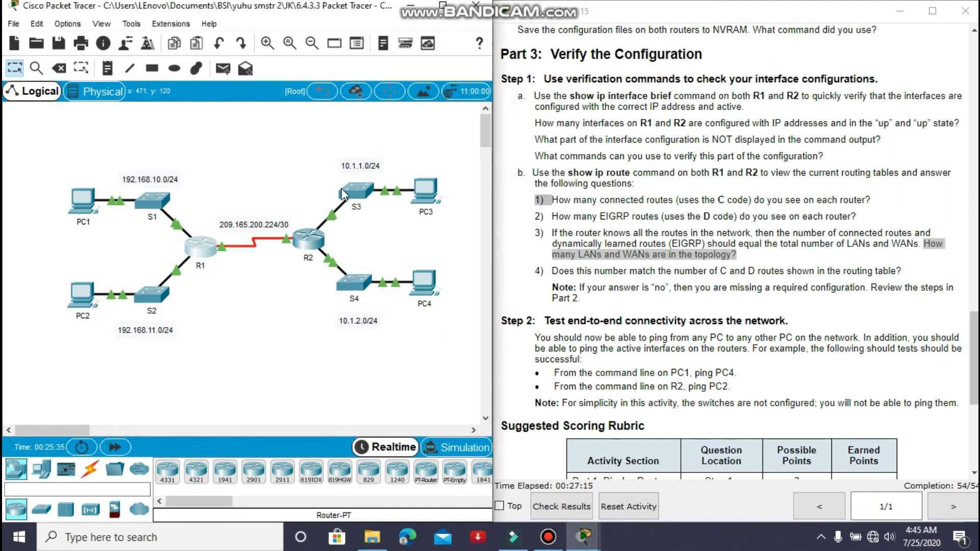
# - Reopen R2 and examine the D-code entries in its routing table against the network's LANs and WANs
pyautogui.click(313, 245)
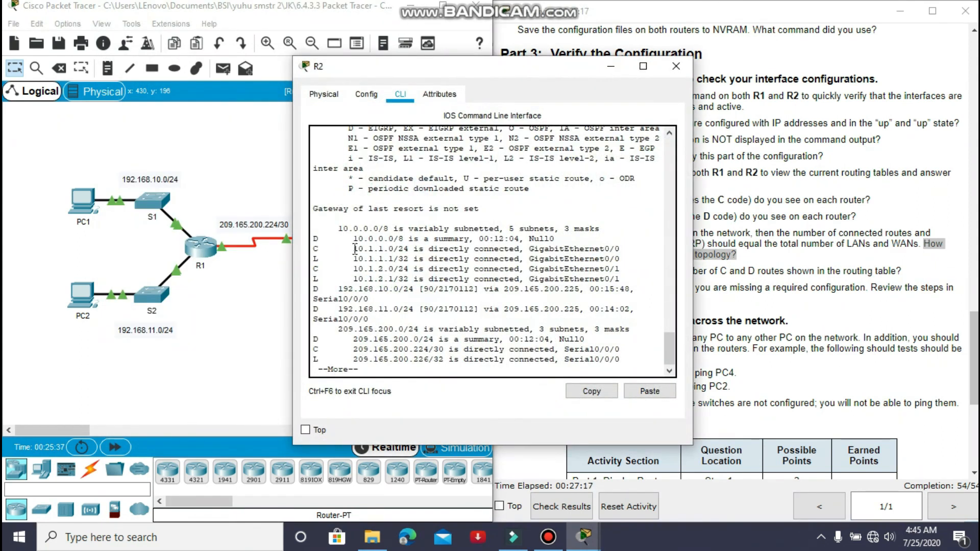
pyautogui.moveTo(316, 236); pyautogui.dragTo(478, 238)
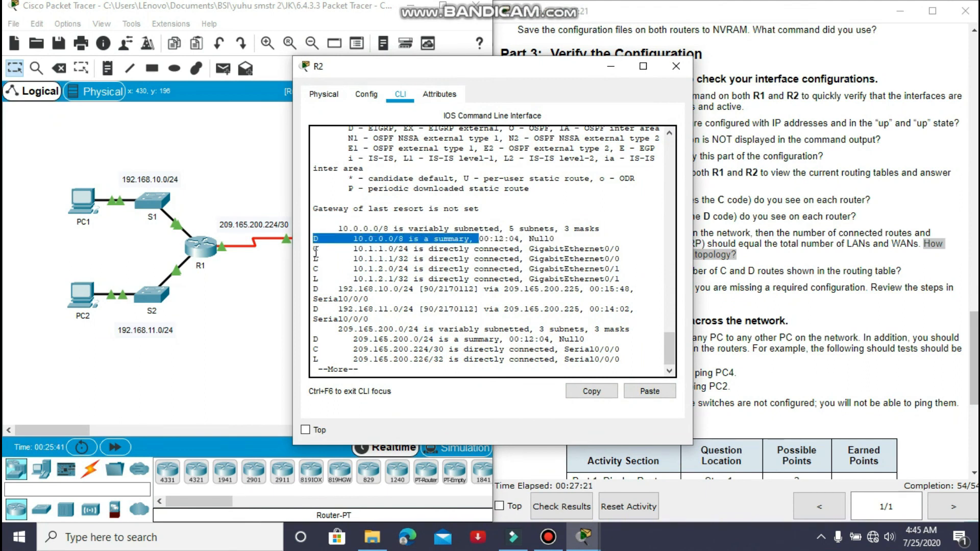
pyautogui.moveTo(314, 289); pyautogui.dragTo(439, 289)
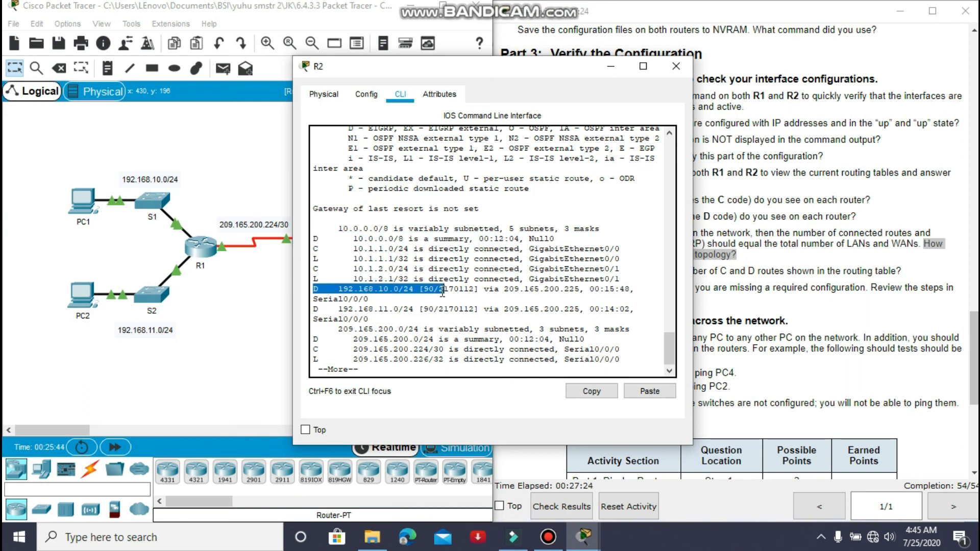
pyautogui.click(315, 310)
pyautogui.tripleClick(356, 310)
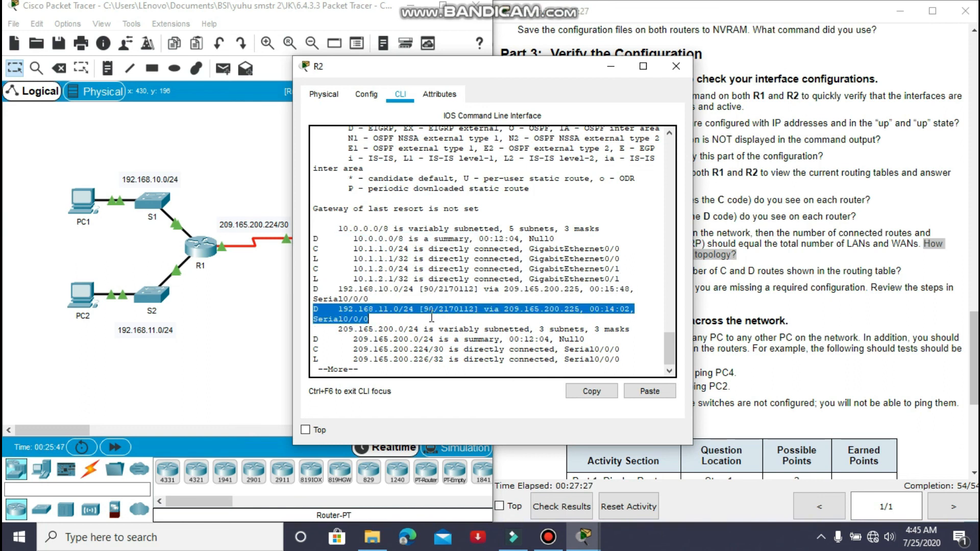
pyautogui.moveTo(315, 339); pyautogui.dragTo(449, 339)
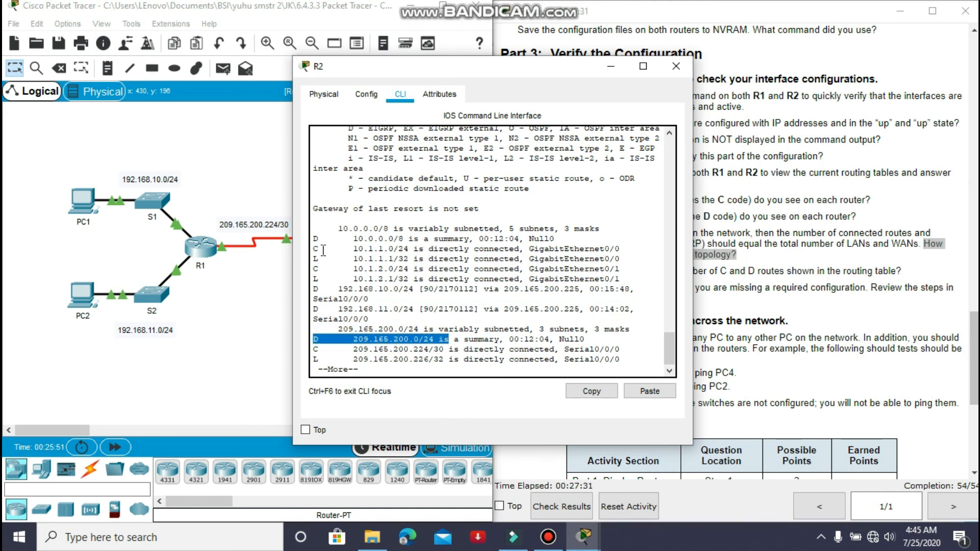
# - Examine the directly connected C-code routes in R2's routing table
pyautogui.moveTo(314, 248); pyautogui.dragTo(485, 249)
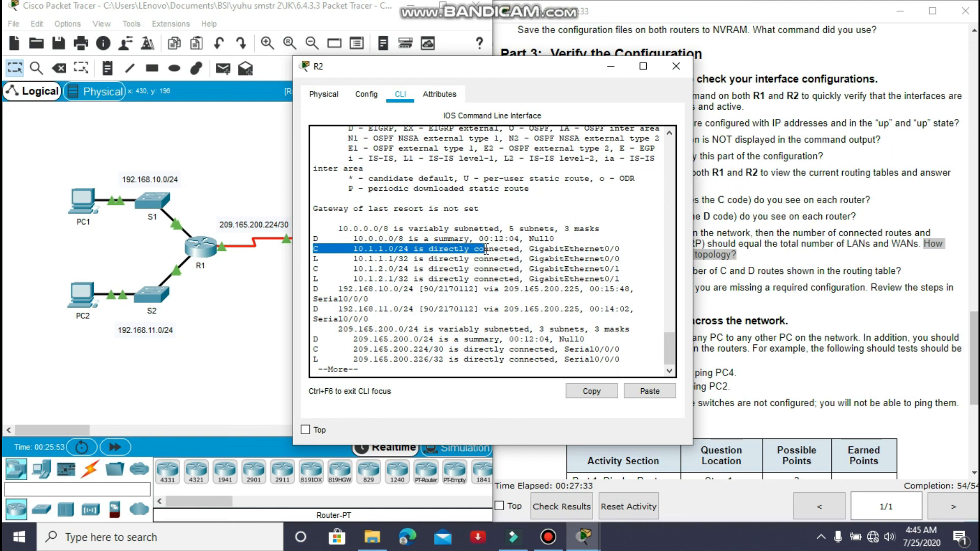
pyautogui.click(314, 271)
pyautogui.moveTo(315, 270); pyautogui.dragTo(454, 269)
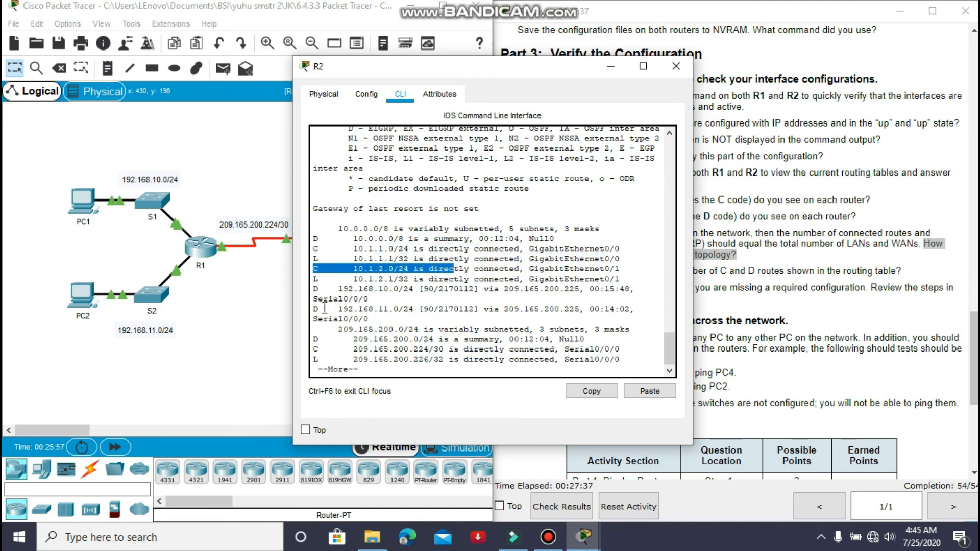
pyautogui.moveTo(314, 349); pyautogui.dragTo(435, 349)
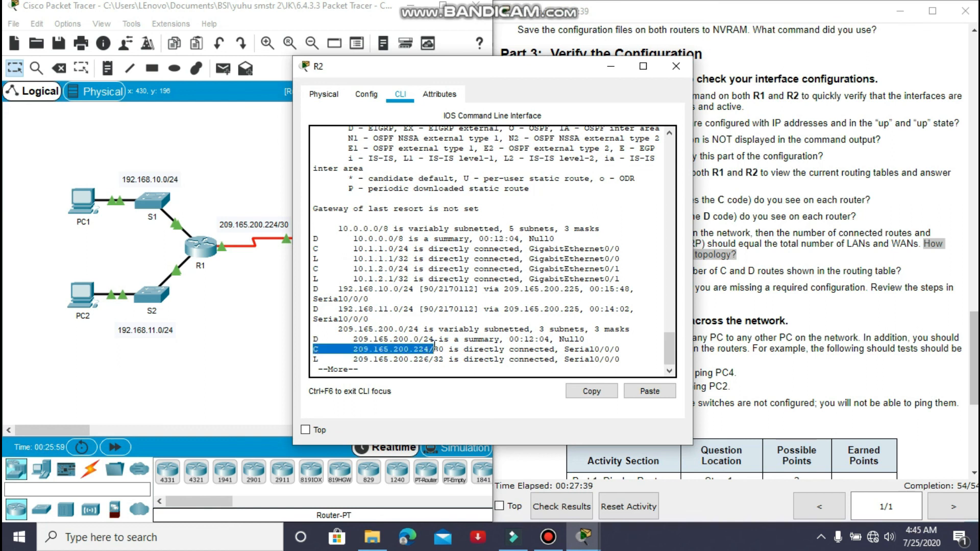
# - Read the Step 2 instructions on testing end-to-end connectivity, and close R2's window
pyautogui.moveTo(562, 70); pyautogui.dragTo(307, 56)
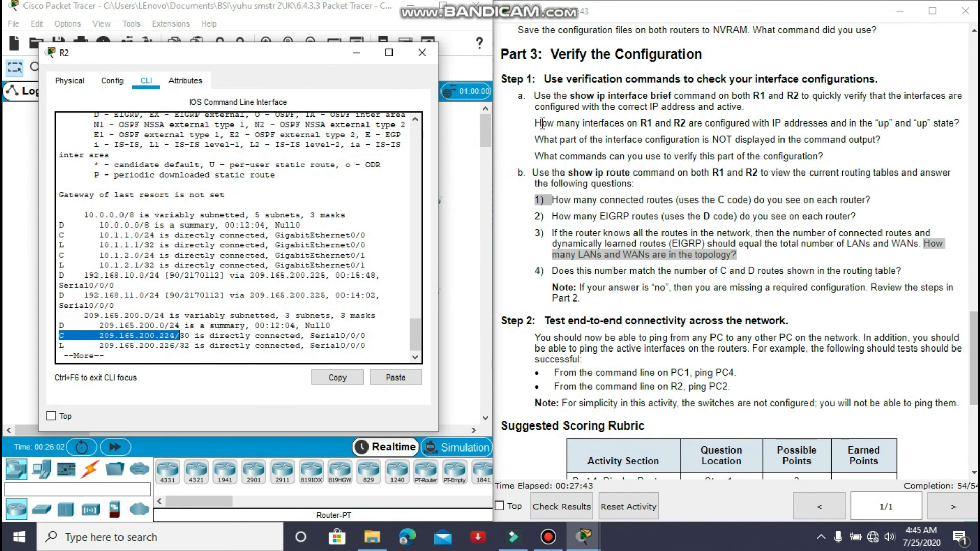
pyautogui.moveTo(500, 320); pyautogui.dragTo(801, 313)
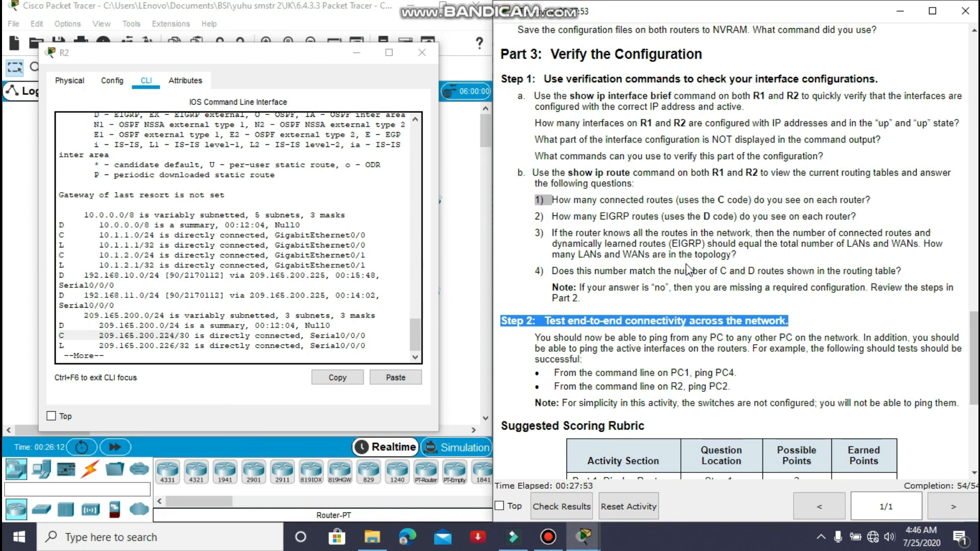
pyautogui.click(424, 47)
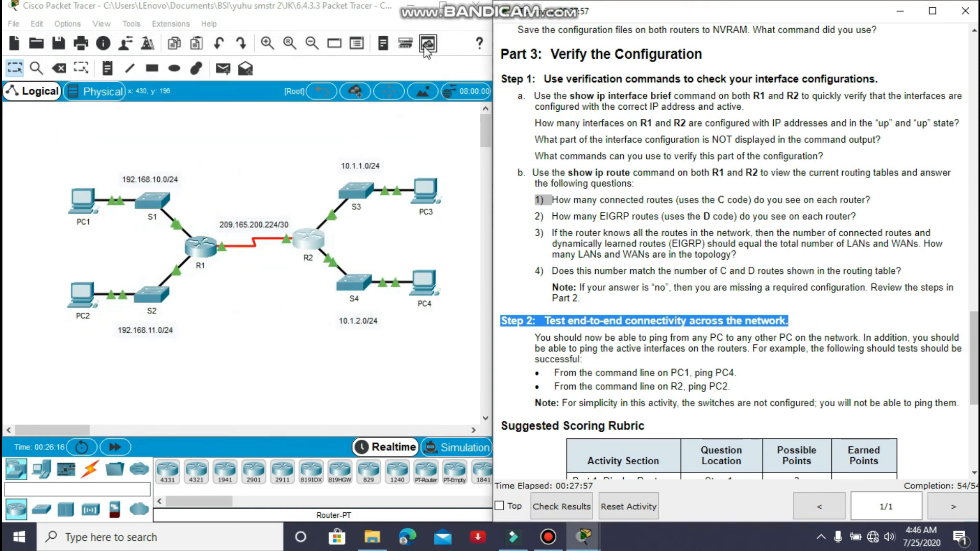
# - Ping 192.168.11.10 from PC1's command prompt, and close the PC1 window
pyautogui.click(84, 198)
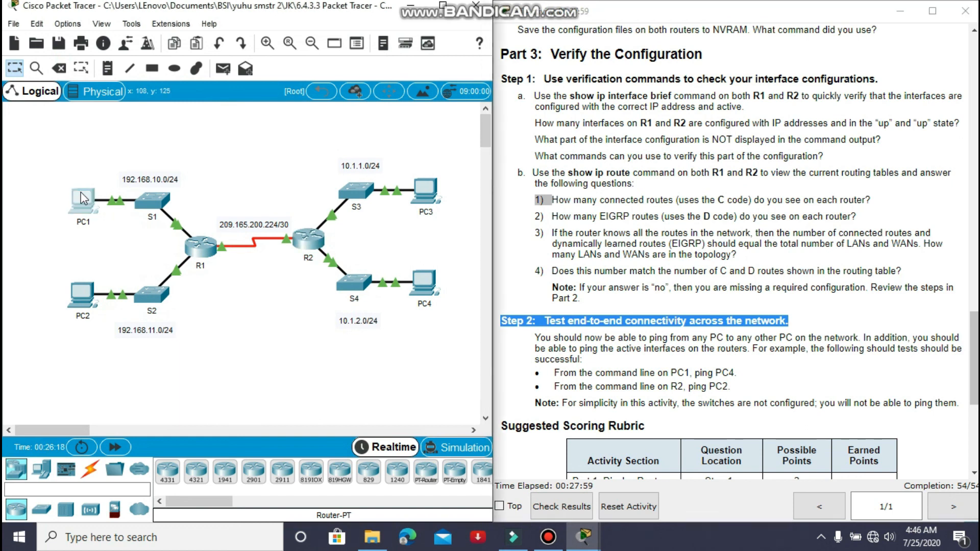
pyautogui.click(85, 198)
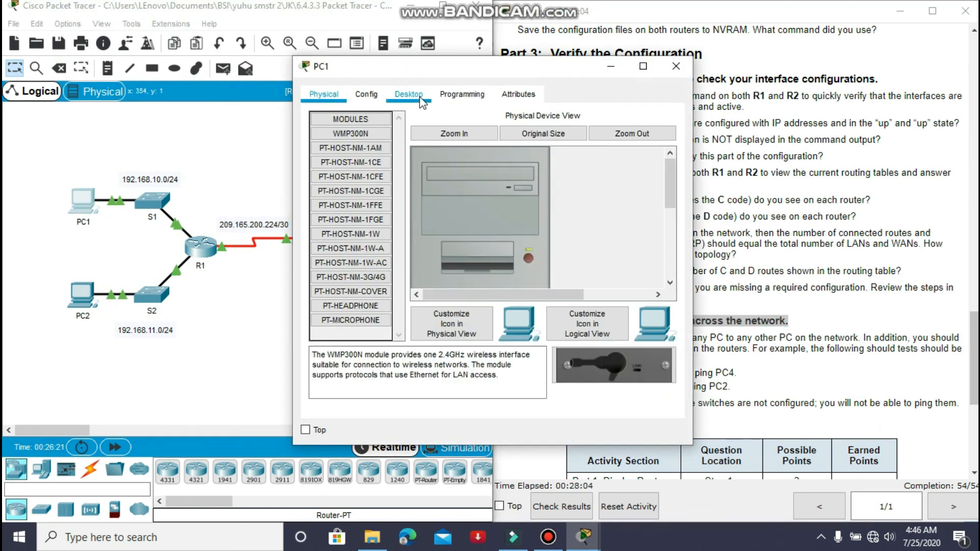
pyautogui.click(409, 94)
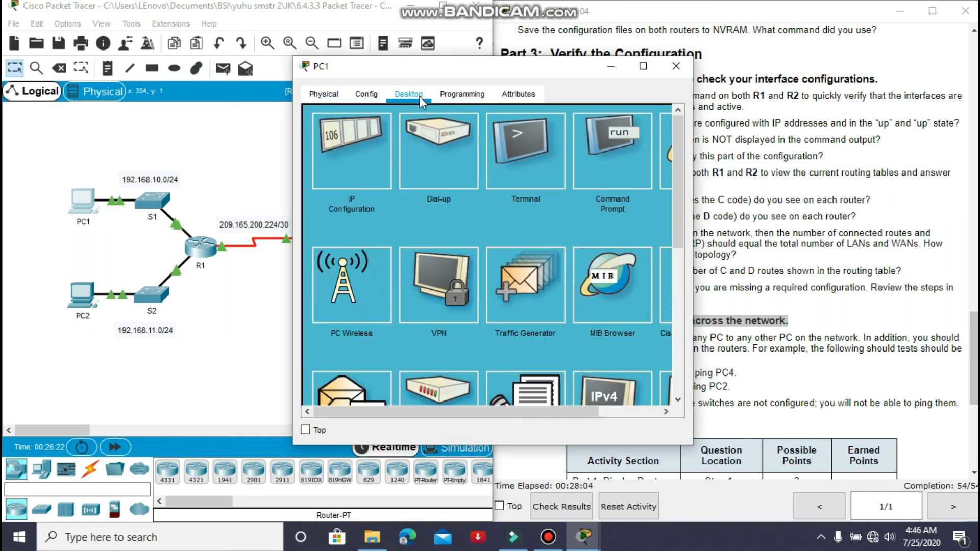
pyautogui.click(599, 155)
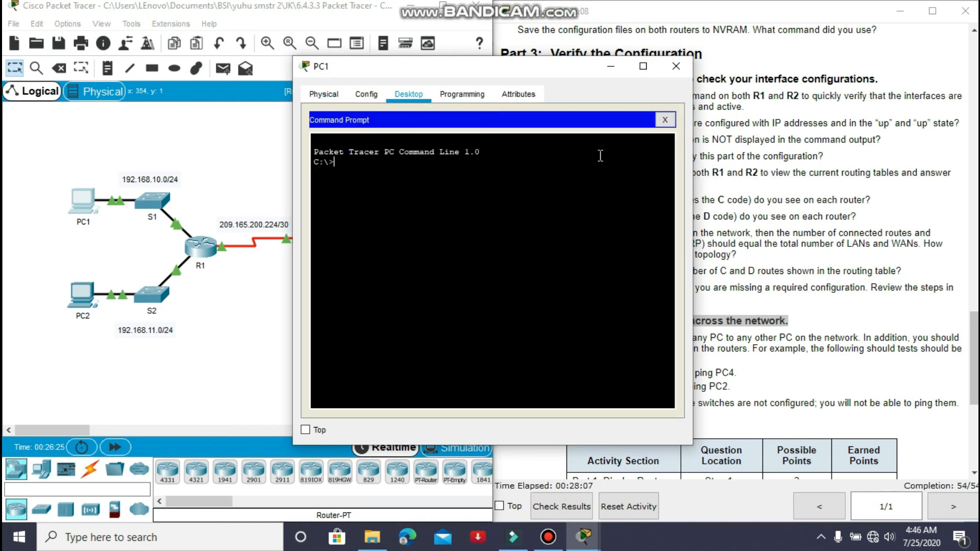
pyautogui.write('ping 192.168')
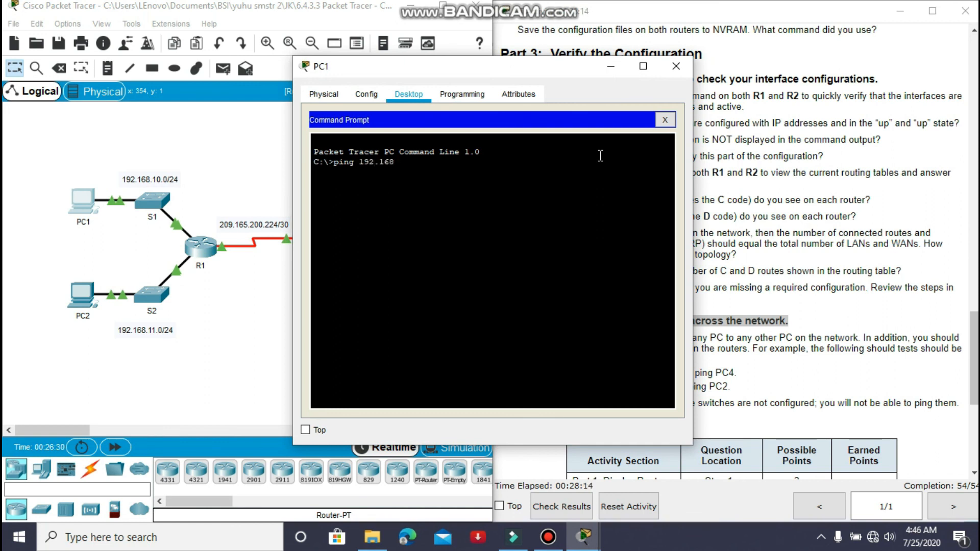
pyautogui.write('.11.10')
pyautogui.press('Return')
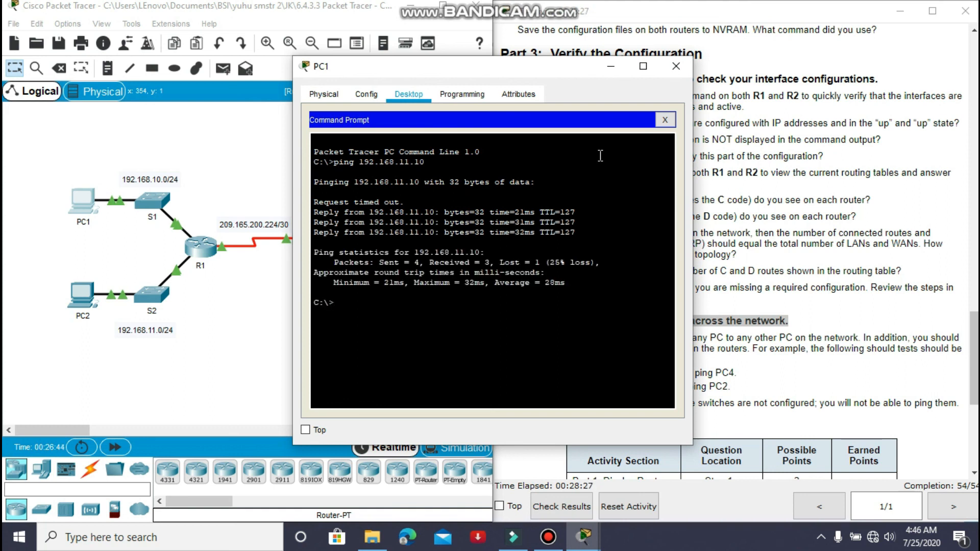
pyautogui.click(679, 71)
# - Ping 192.168.10.10 from PC3's command prompt, and close the PC3 window
pyautogui.click(433, 186)
pyautogui.click(408, 94)
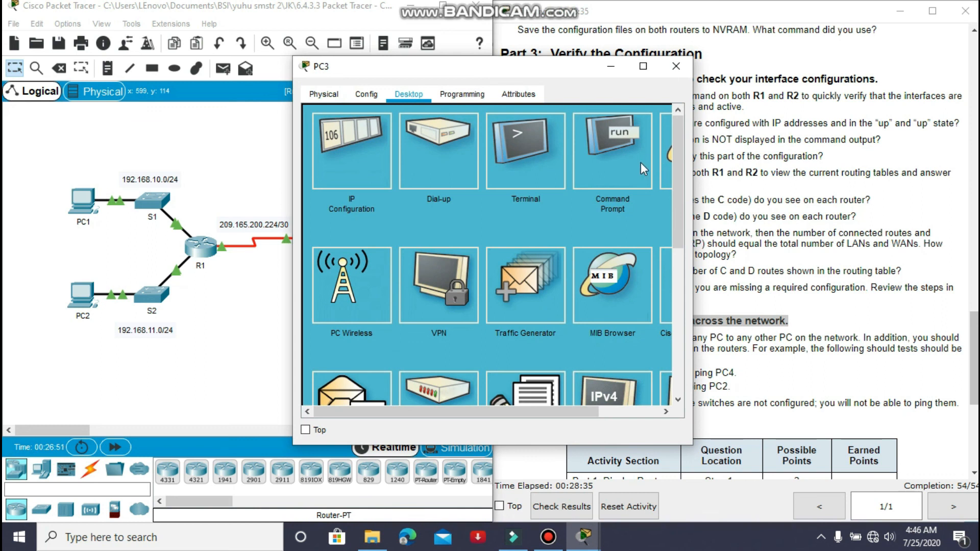
pyautogui.click(641, 163)
pyautogui.write('pin')
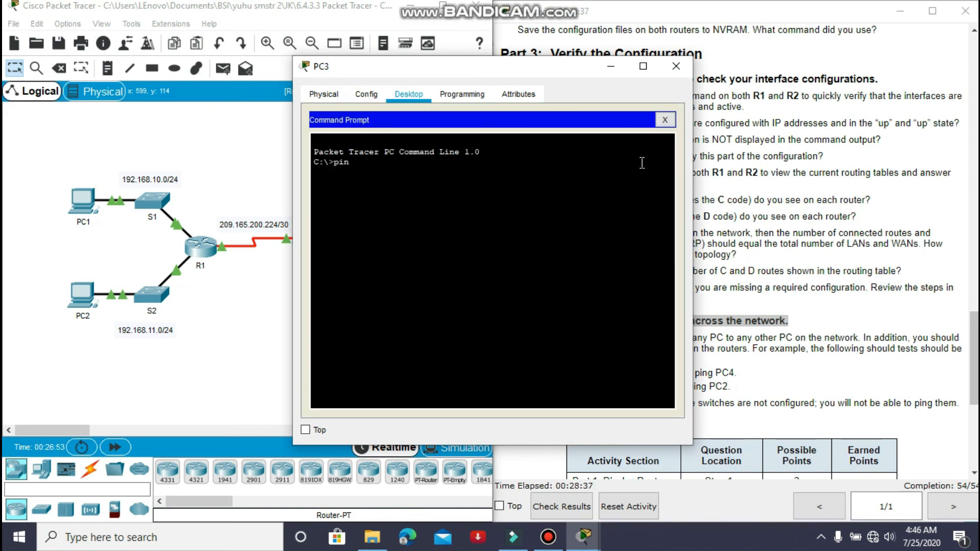
pyautogui.write('g 192.1')
pyautogui.write('68.101.0')
pyautogui.press('BackSpace')
pyautogui.press('BackSpace')
pyautogui.write('.1')
pyautogui.press('Return')
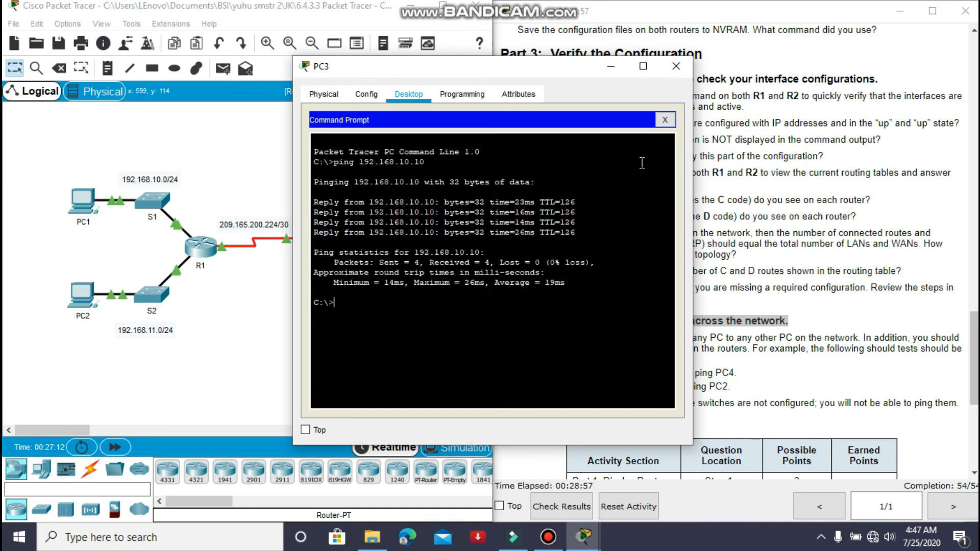
pyautogui.click(687, 66)
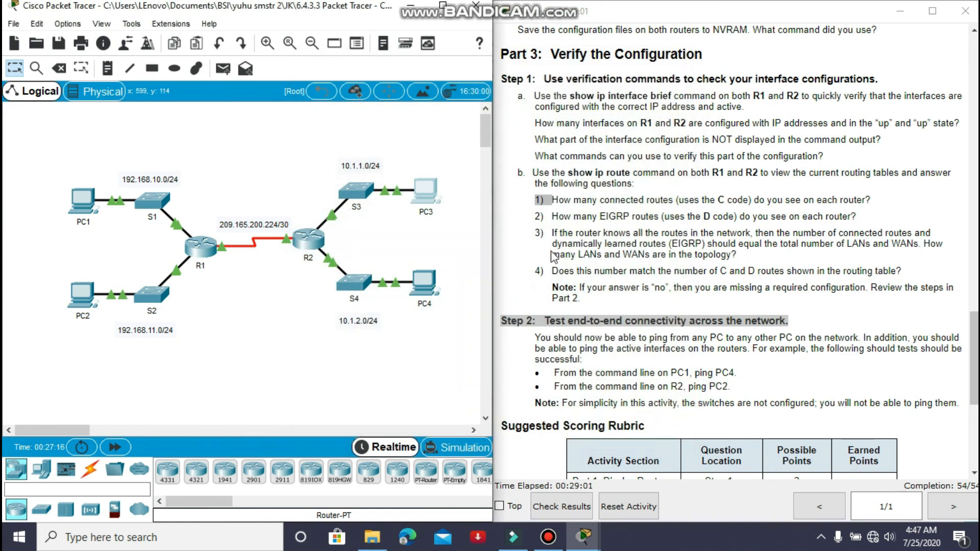
# - Check the activity results and view the assessment items in the maximized window
pyautogui.click(561, 502)
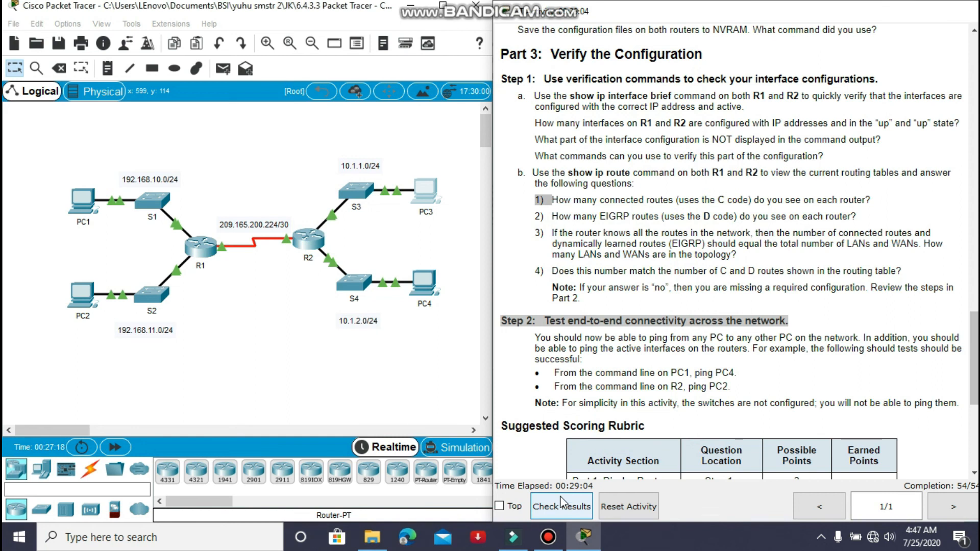
pyautogui.click(155, 104)
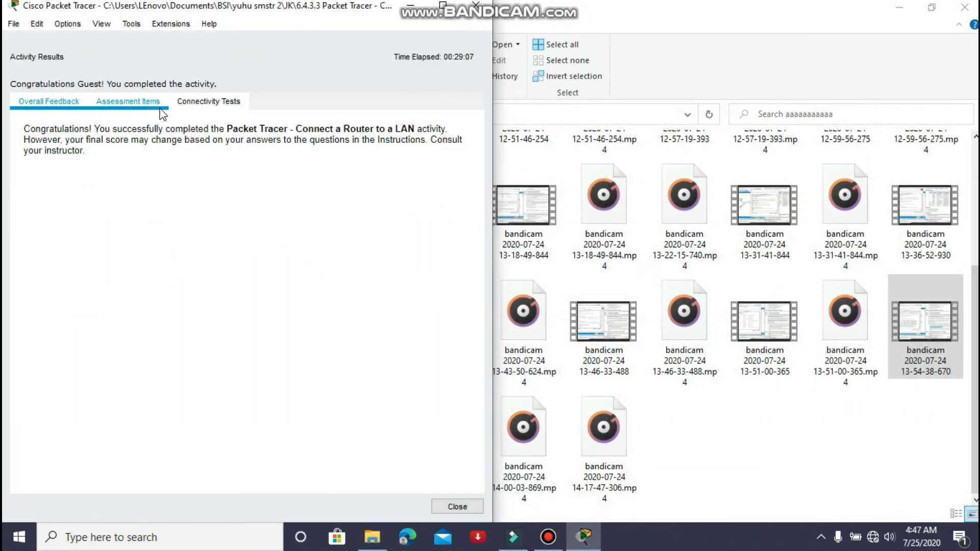
pyautogui.click(443, 6)
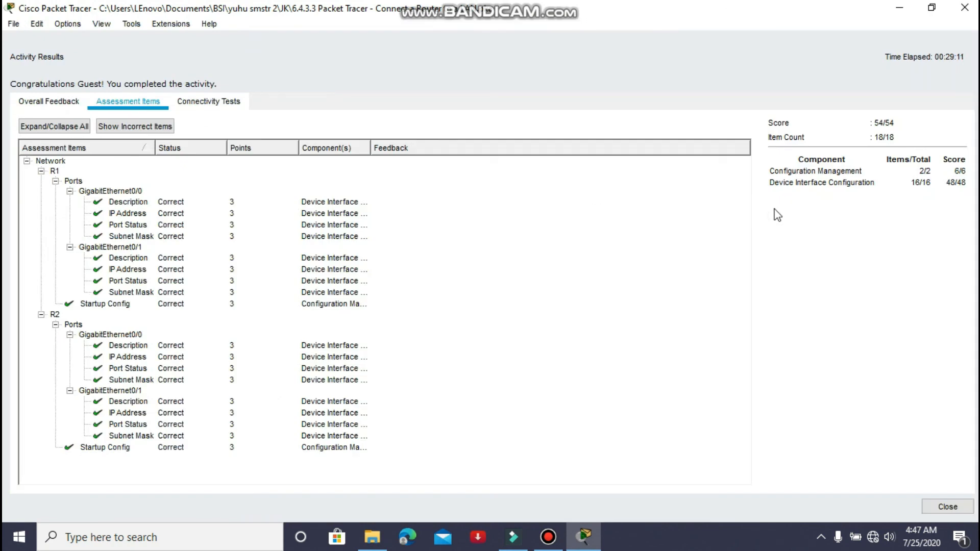